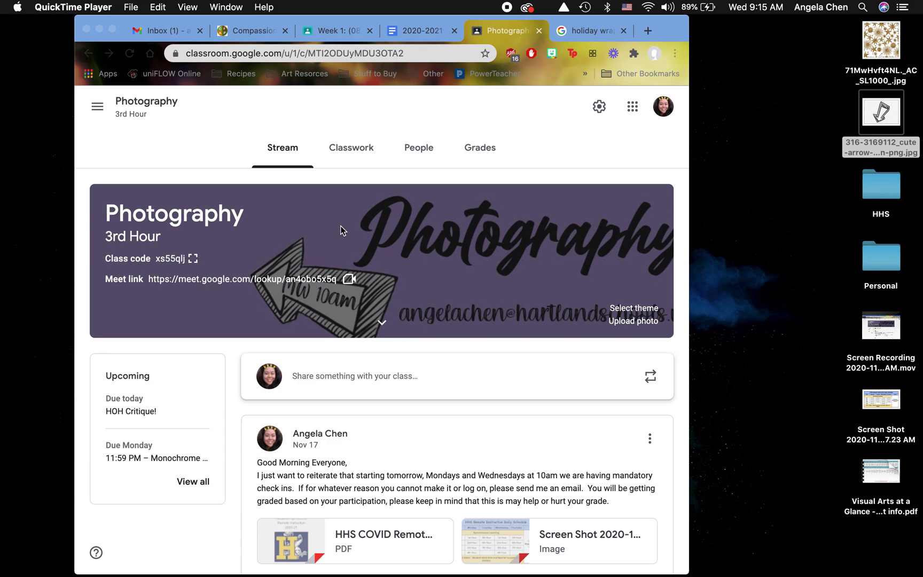
- Bring Photoshop forward and start a new document with the 1000 × 250 px, 300 ppi custom preset
mouse_move(462, 574)
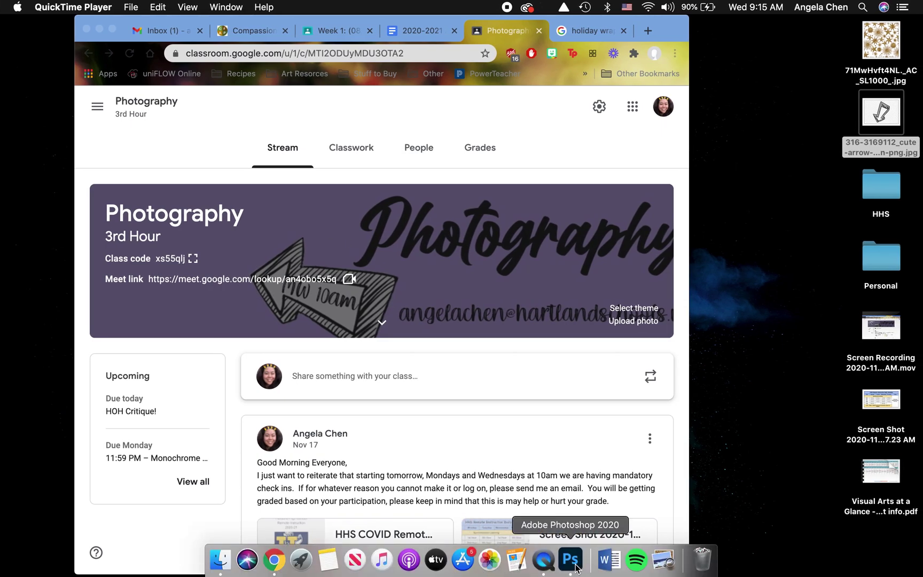
left_click(575, 567)
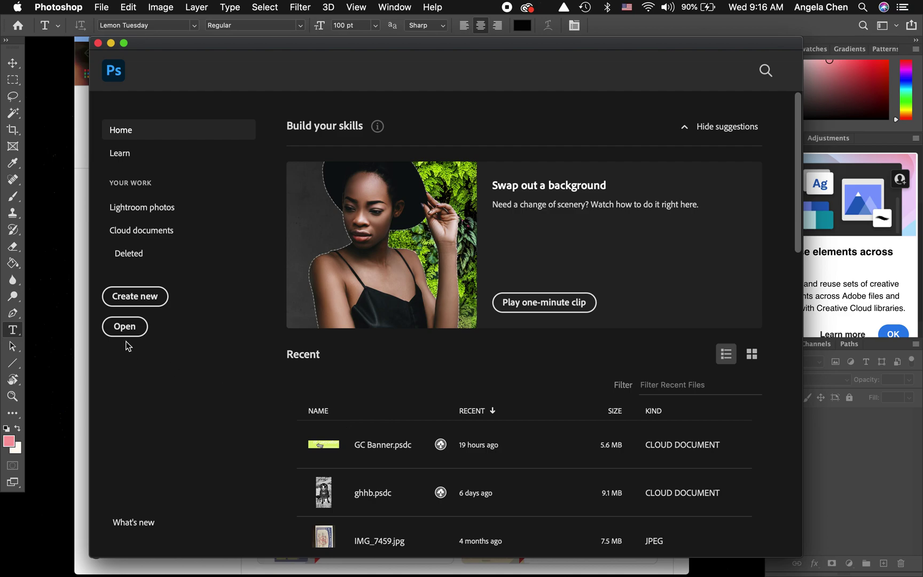
left_click(135, 296)
left_click(173, 288)
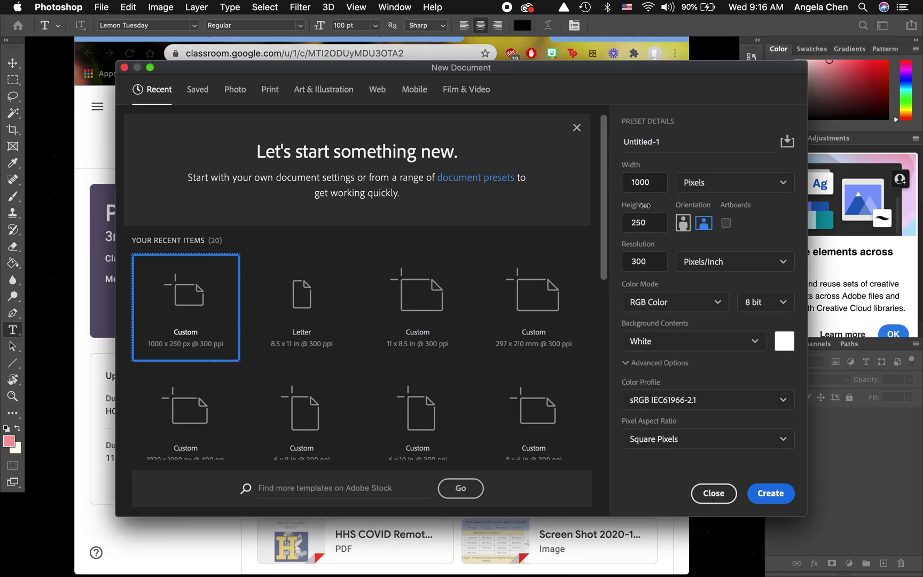
- Keep the width in pixels, reopen the New Document settings, and create the white 1000 × 250 px document
left_click(680, 140)
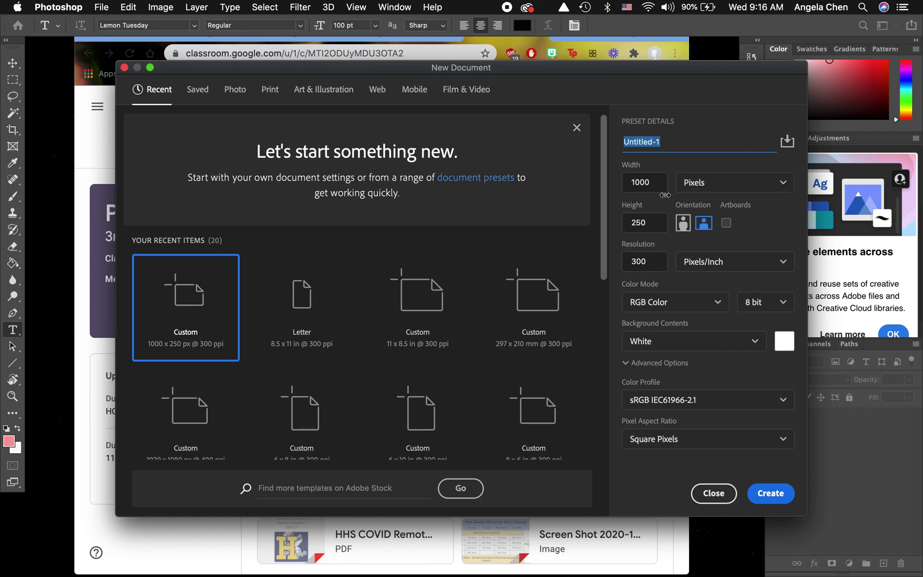
left_click(712, 192)
left_click(661, 201)
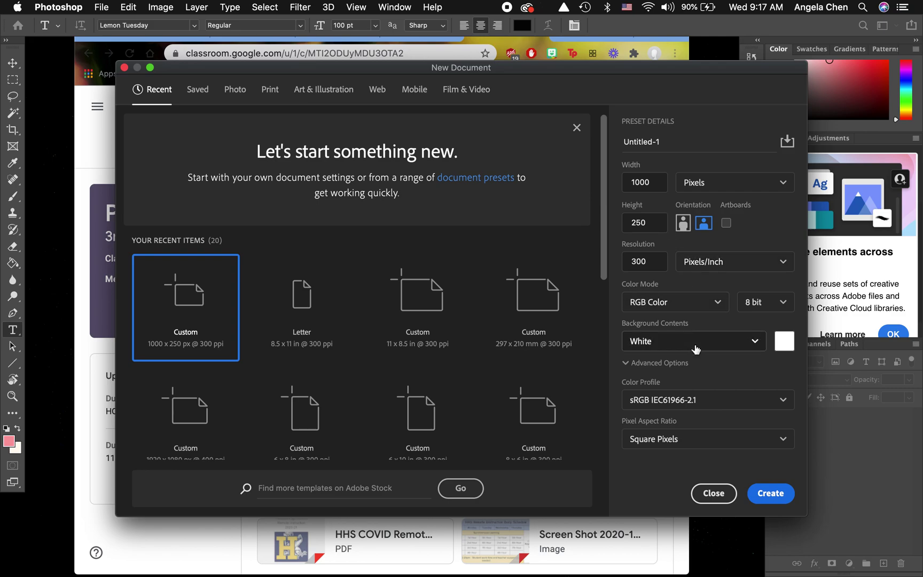
left_click(713, 493)
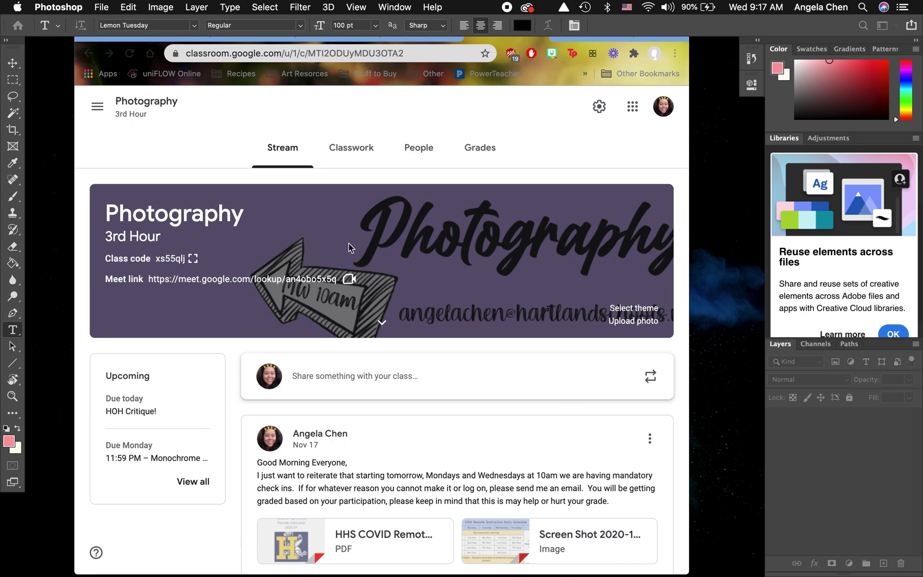
key("super+n")
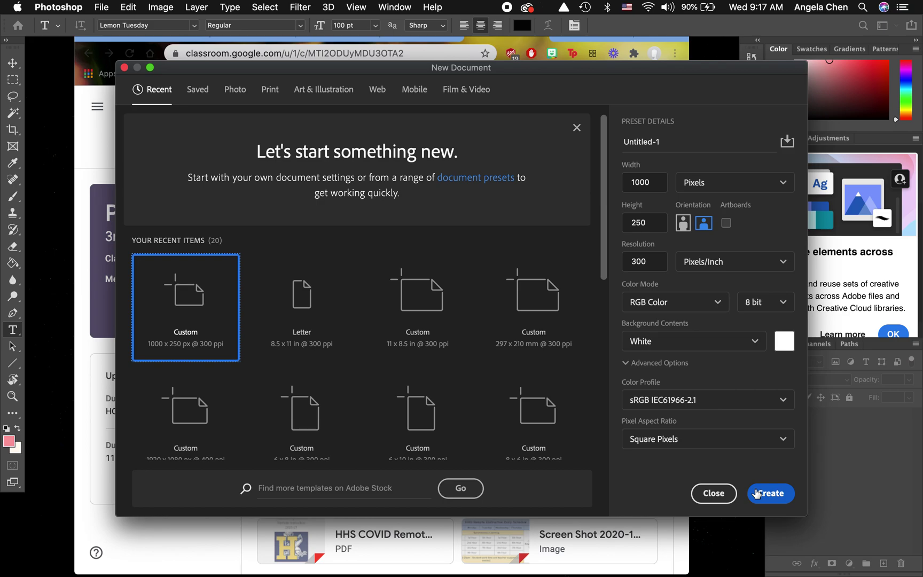
left_click(756, 493)
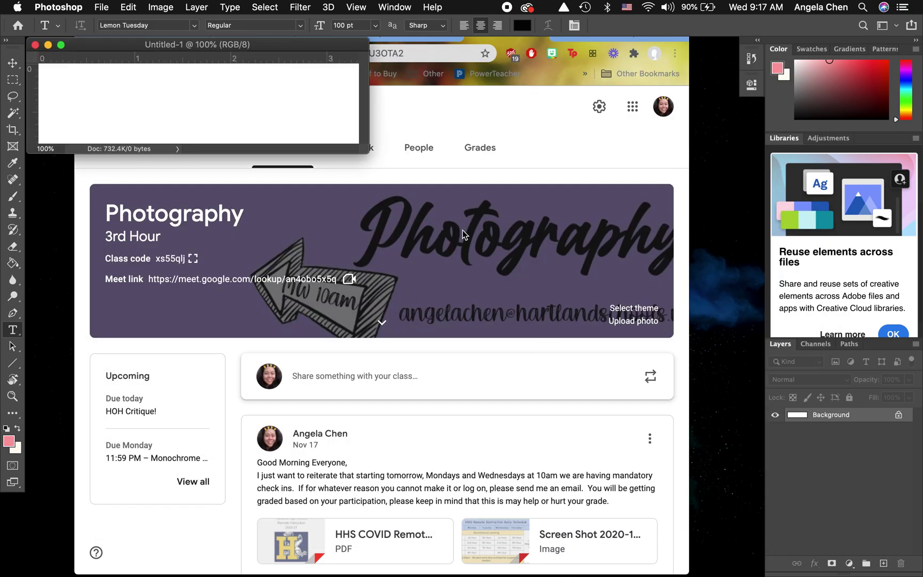
- Enlarge the Untitled-1 window and unlock the Background layer into Layer 0
left_click_drag(366, 152, 729, 538)
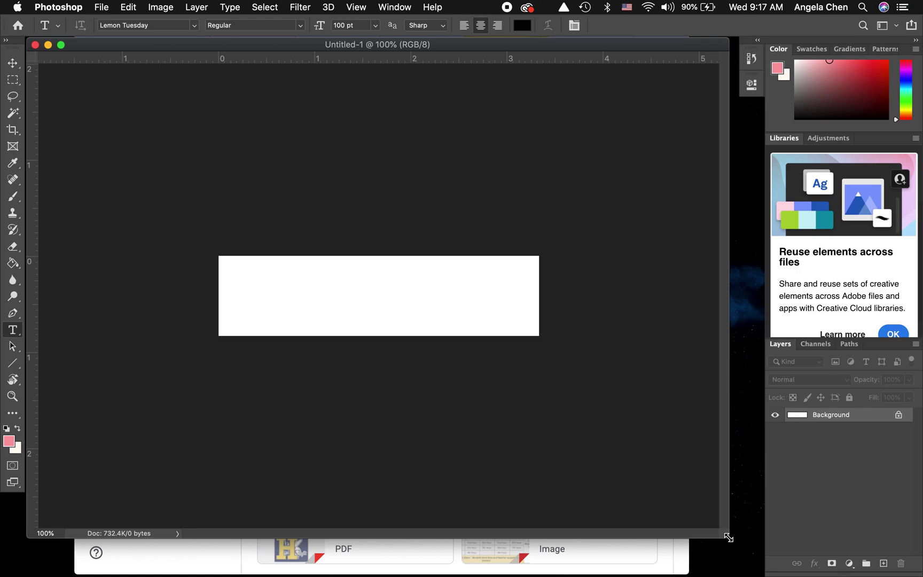
left_click(898, 416)
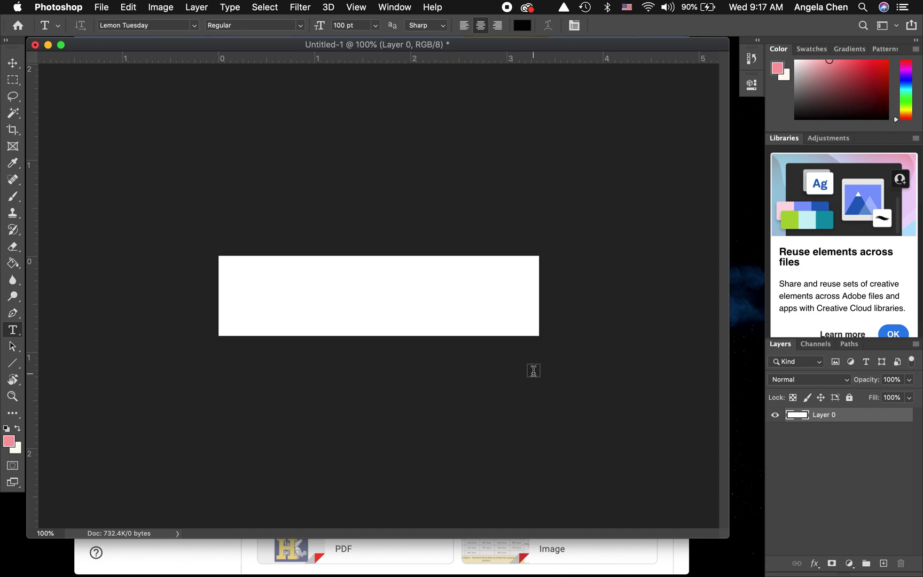
key("v")
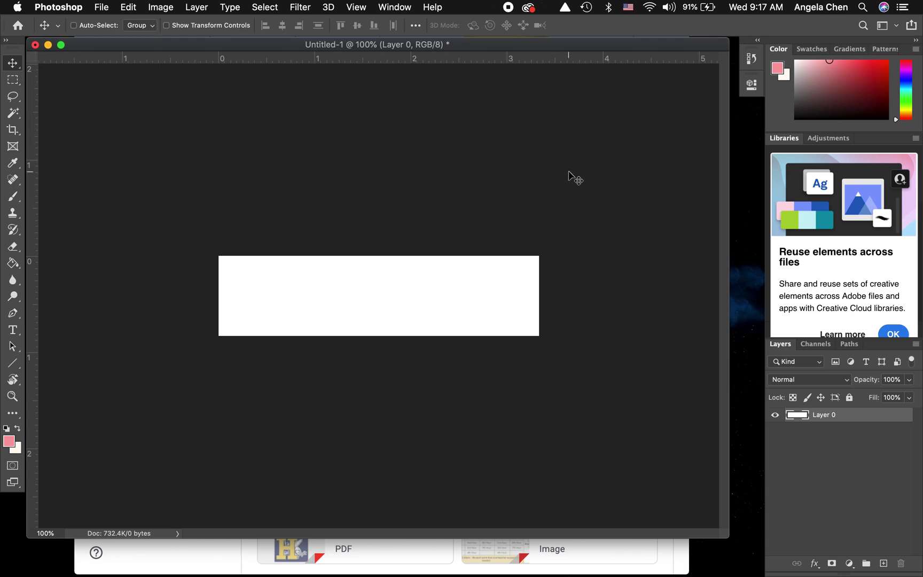
- With the Paint Bucket, fill the canvas pink, then red, then pink again
left_click(776, 276)
left_click(11, 264)
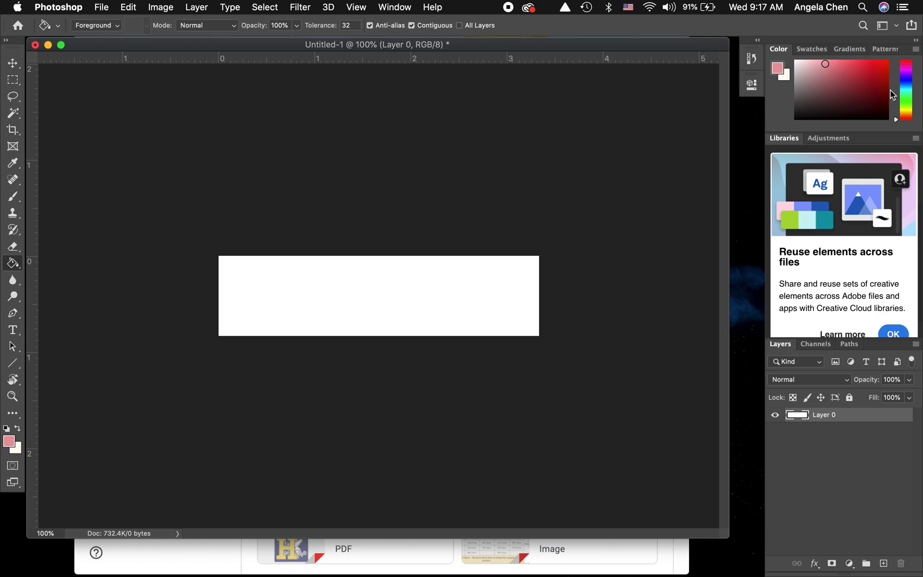
left_click(353, 307)
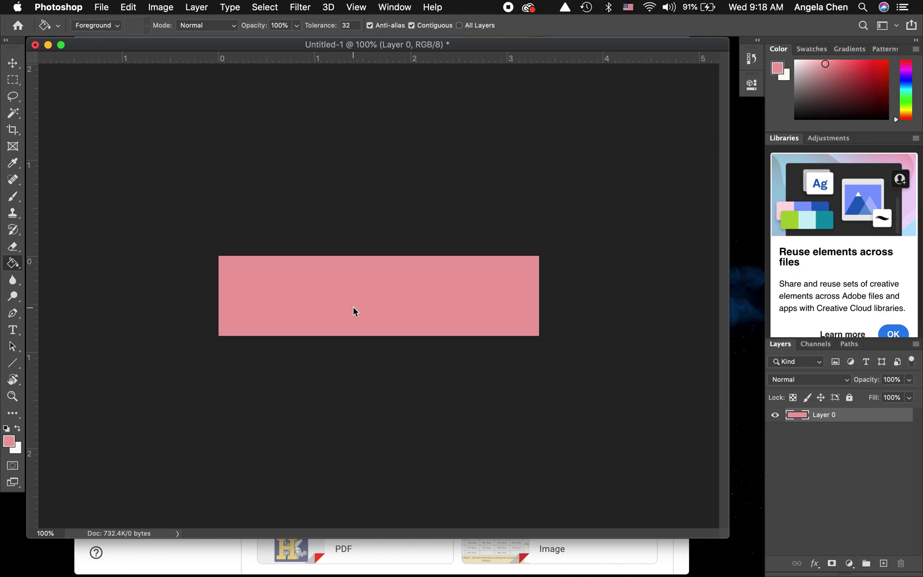
left_click(880, 68)
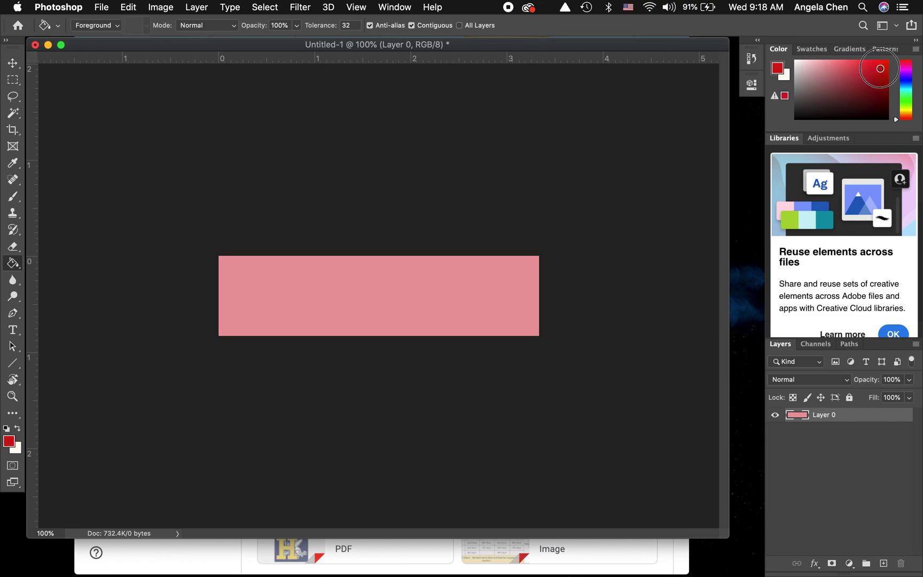
left_click(466, 296)
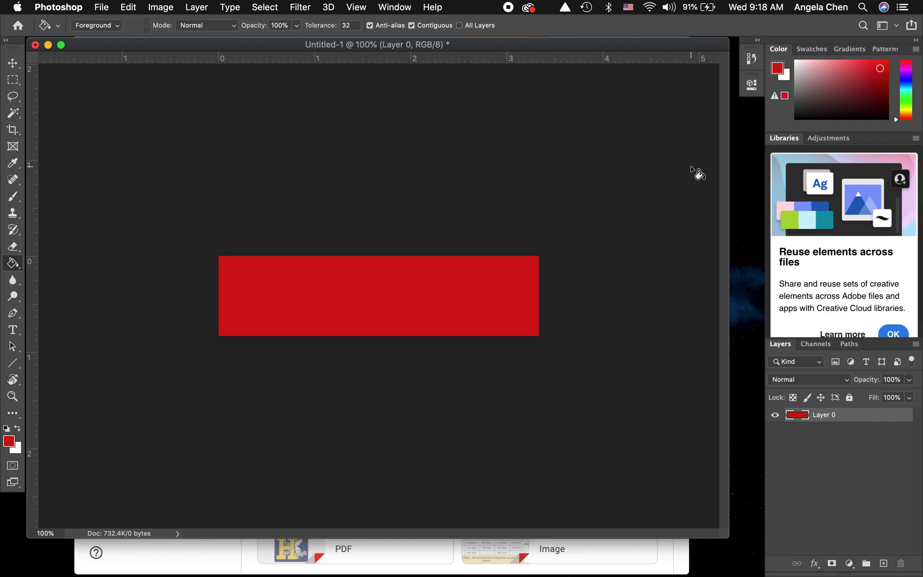
left_click(820, 64)
left_click(463, 303)
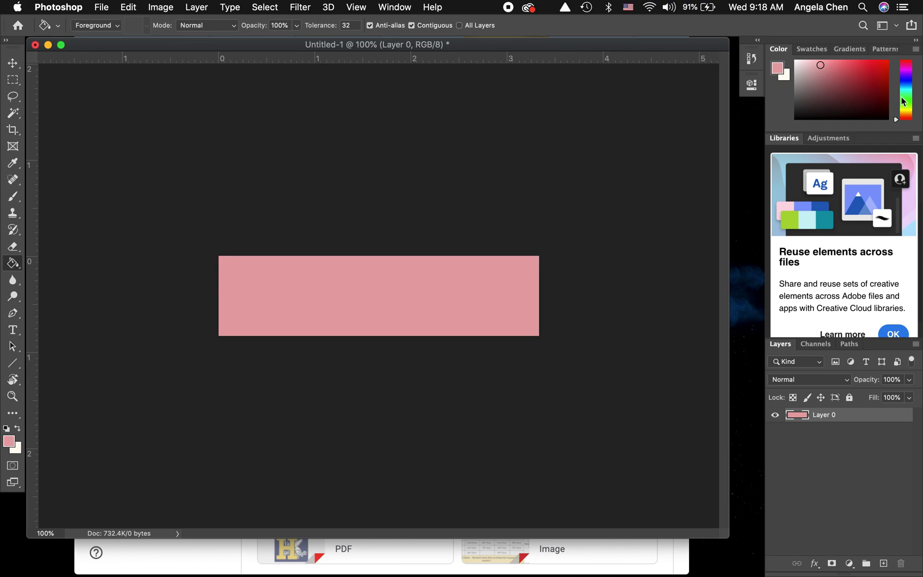
- Try lavender, pink-magenta and light green fills, ending on a tan colour
left_click(908, 79)
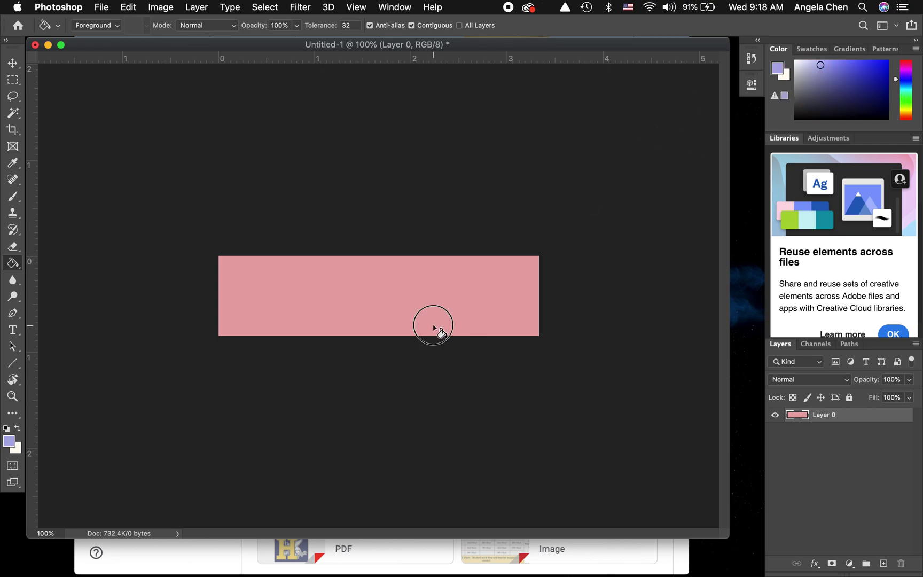
left_click(434, 327)
left_click(908, 69)
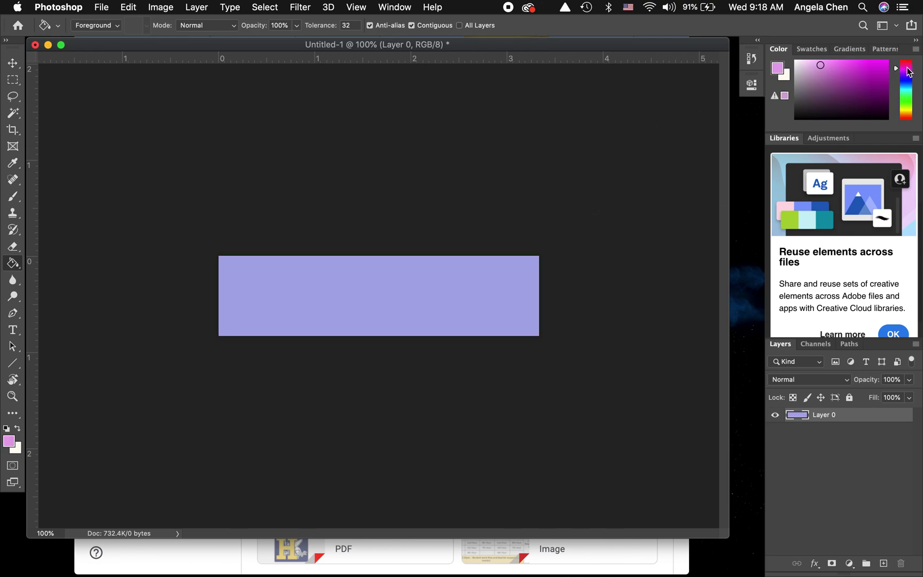
left_click(361, 266)
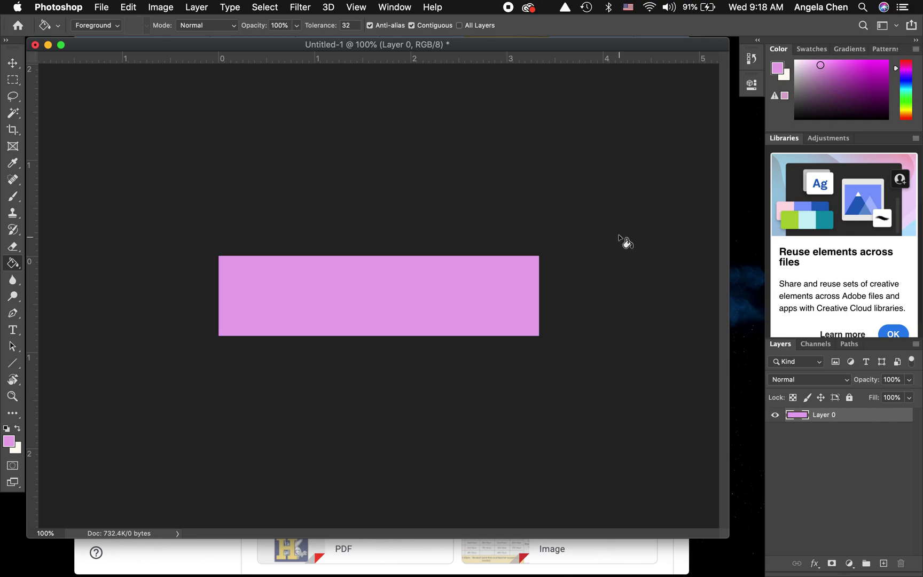
left_click(909, 97)
left_click(338, 323)
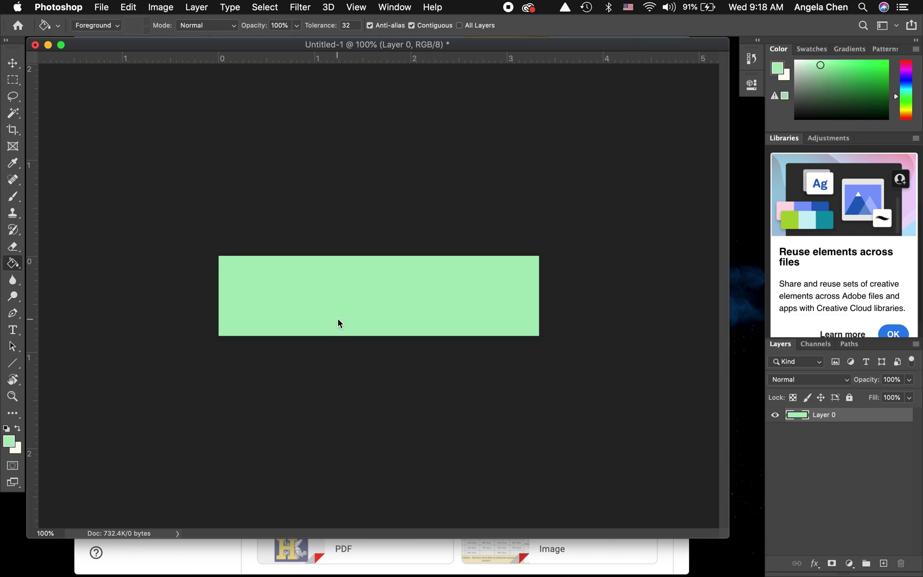
left_click(907, 113)
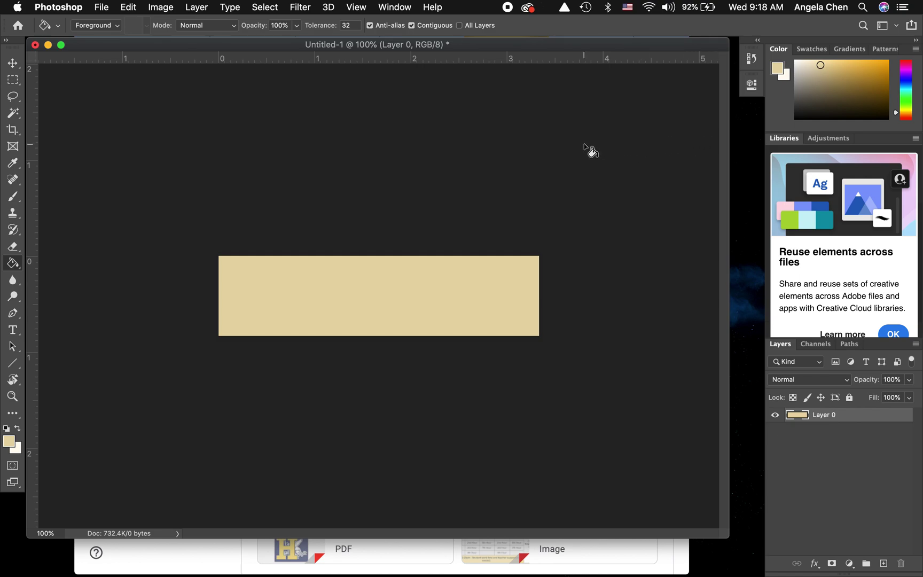
left_click(14, 263)
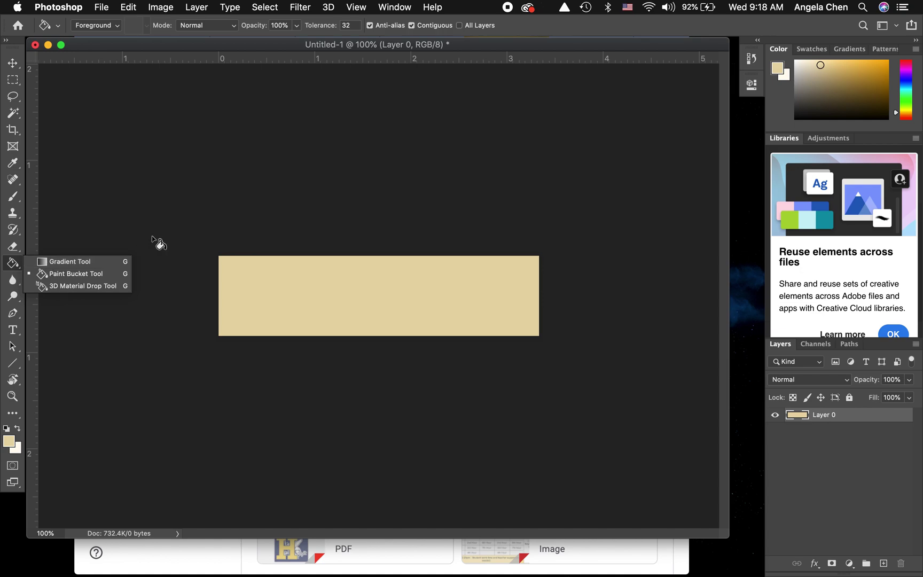
- Drag a horizontal pink-to-mint gradient across the banner with the Gradient Tool
left_click(103, 260)
left_click_drag(227, 298, 502, 297)
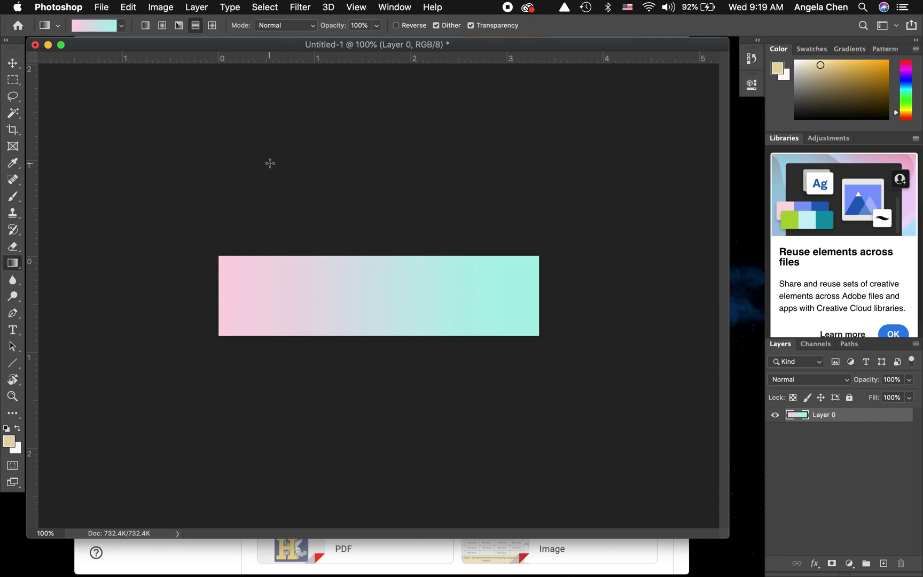
- Draw a 30 pt text box across the banner's right half and bring up its colour picker
left_click(13, 330)
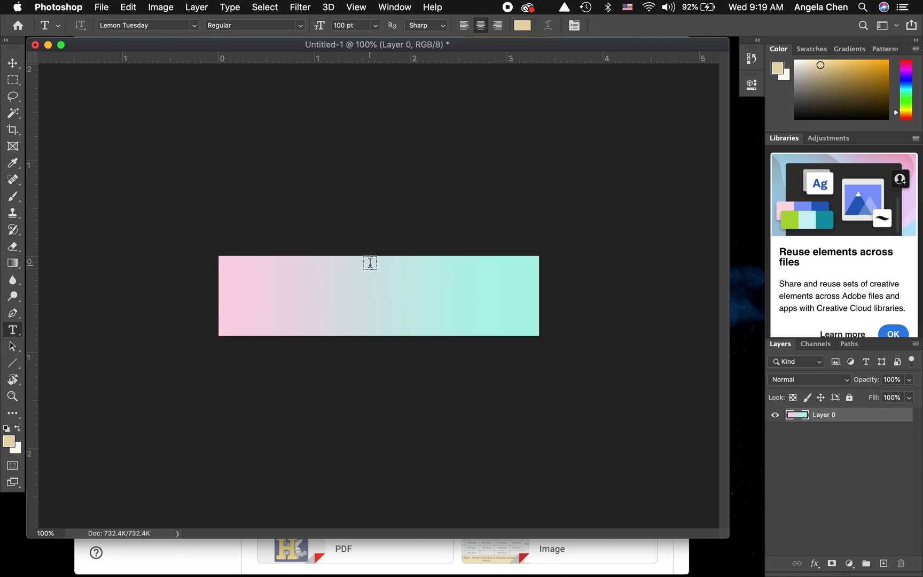
left_click_drag(338, 263, 533, 295)
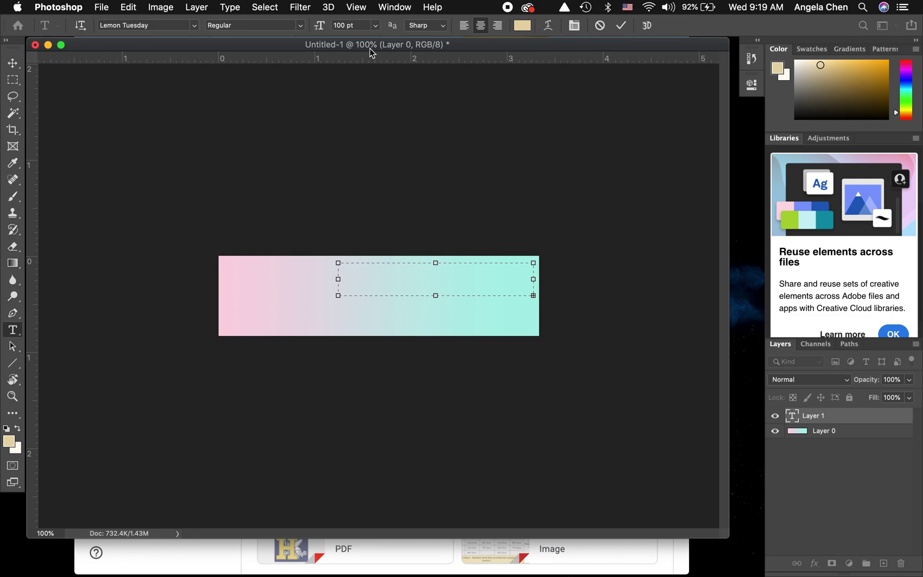
left_click(376, 24)
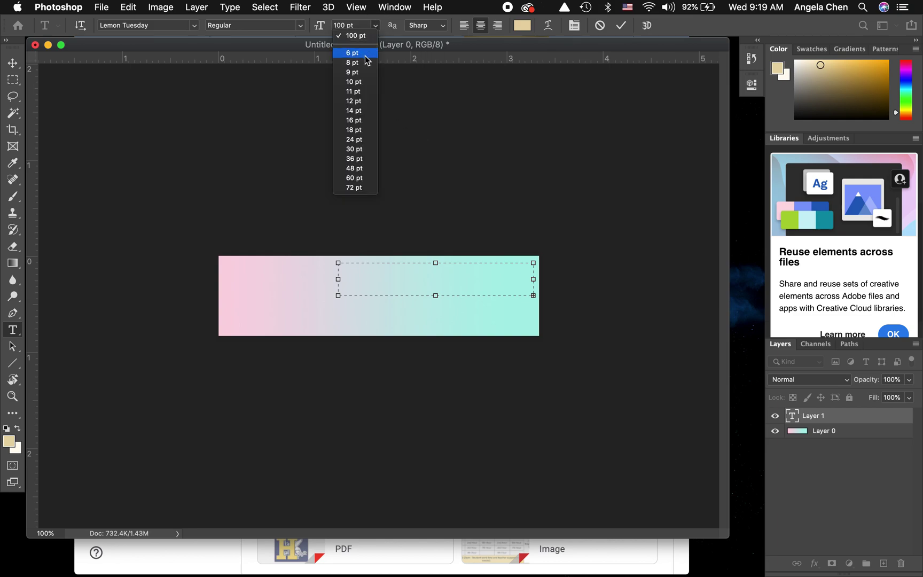
left_click(354, 149)
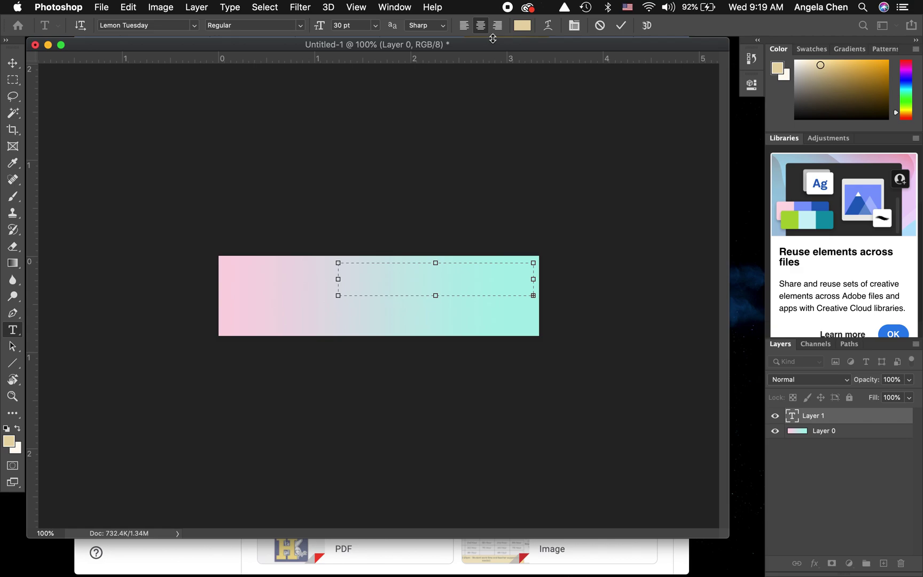
left_click(521, 26)
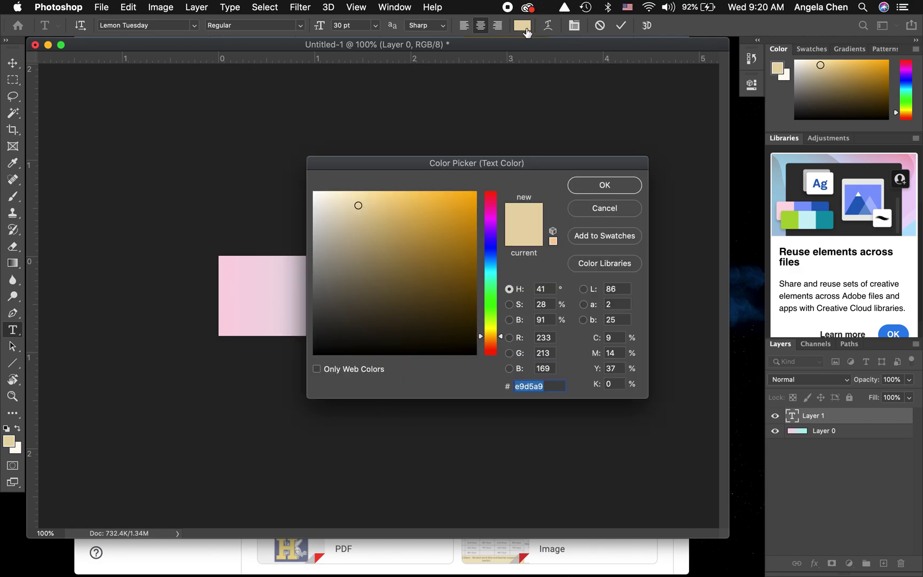
- Make the English 10 text black at 14 pt and enlarge its text box
left_click_drag(323, 344, 305, 361)
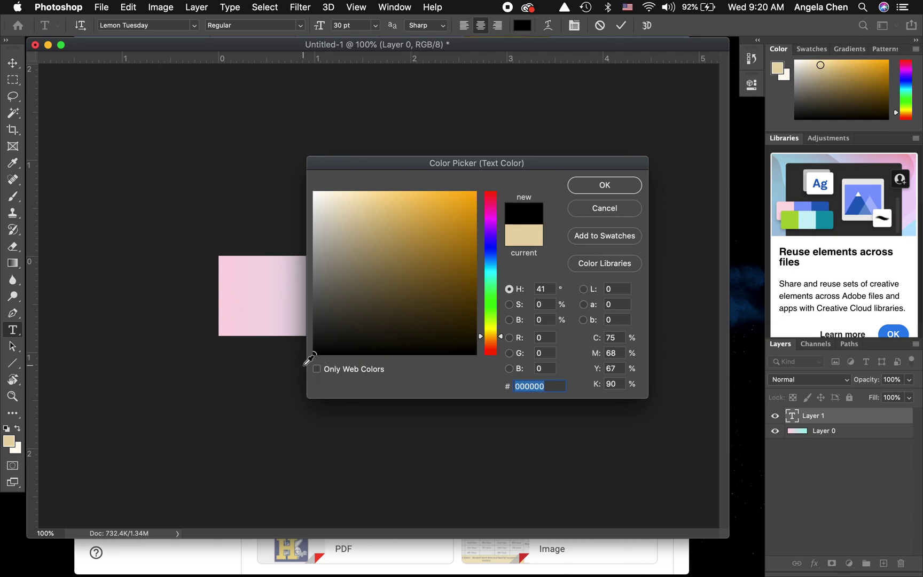
left_click(593, 185)
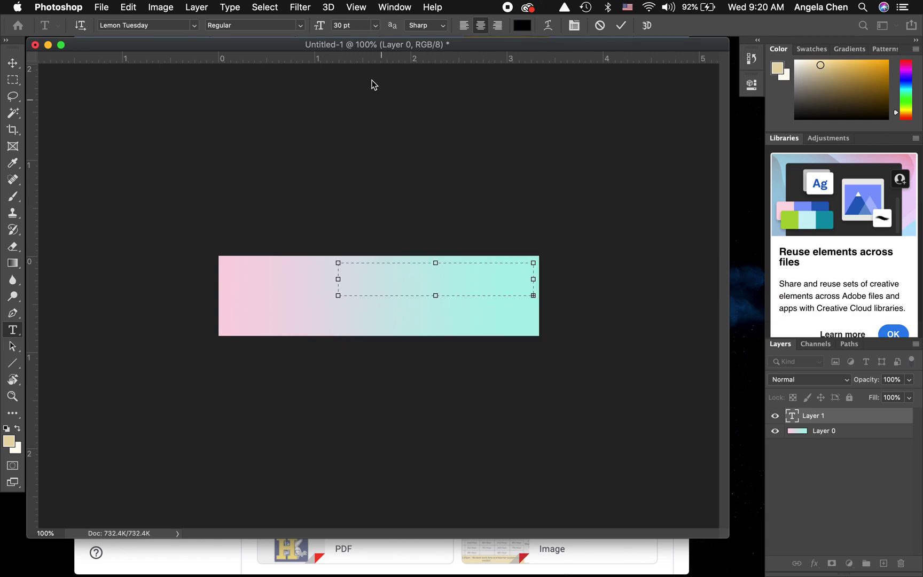
left_click(376, 25)
left_click(358, 115)
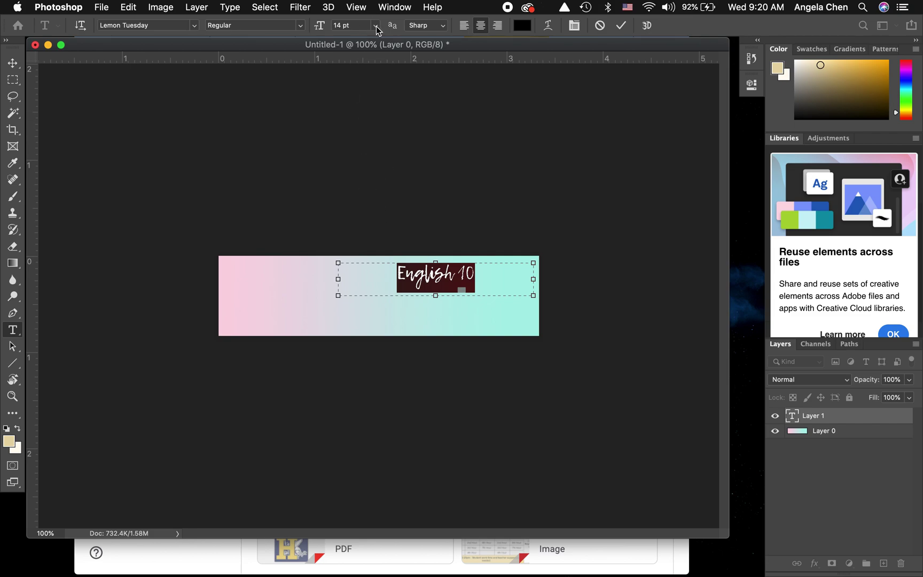
left_click_drag(338, 295, 312, 310)
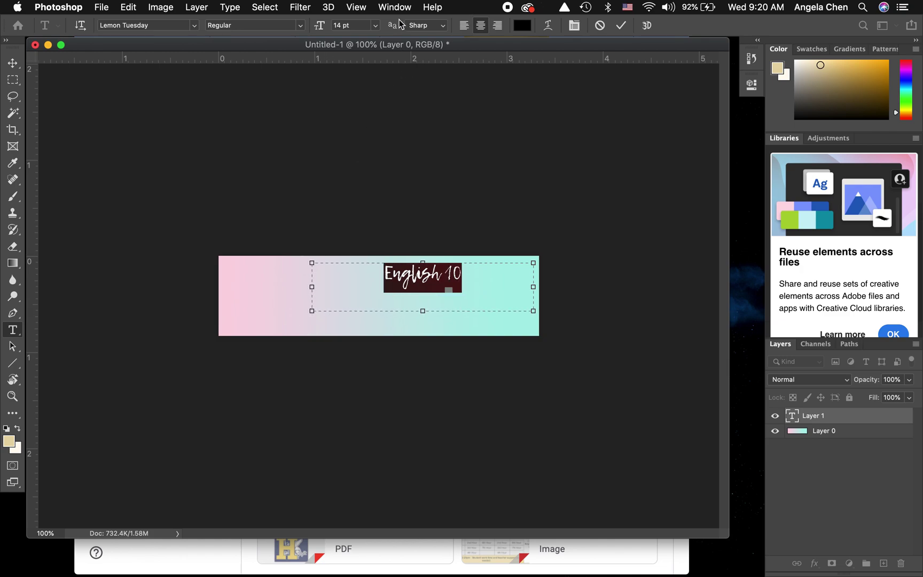
- Try 24, 30 and 18 pt for the heading, settle on 24 pt, and commit it
left_click(376, 27)
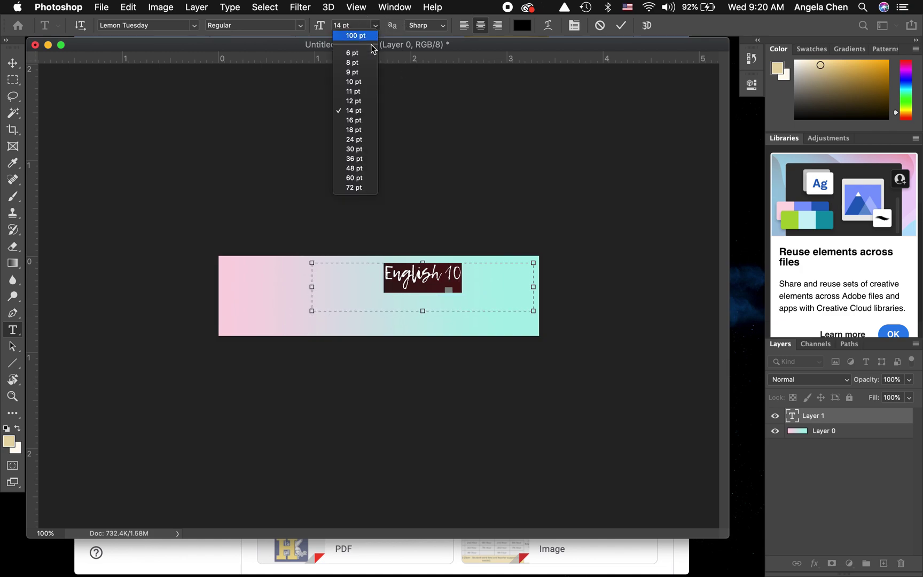
left_click(359, 140)
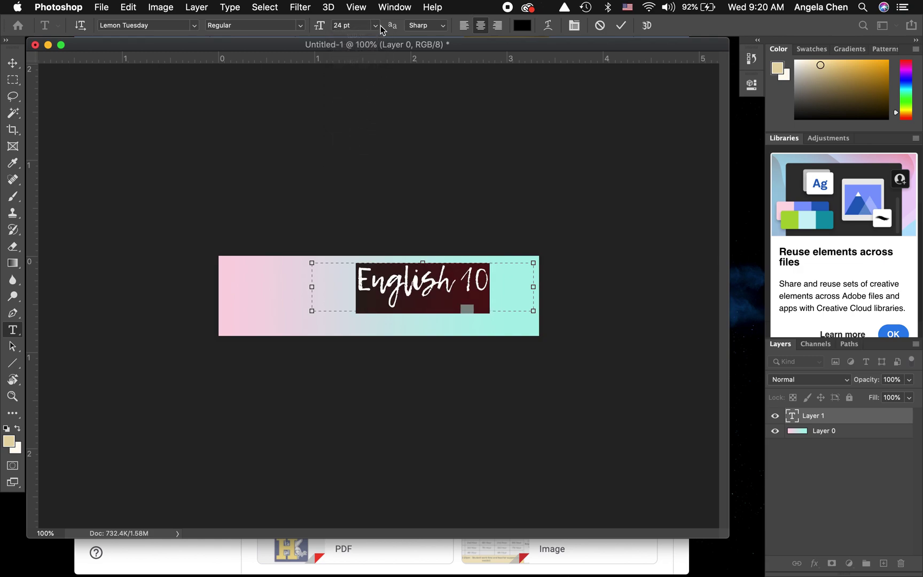
left_click(376, 27)
left_click(353, 149)
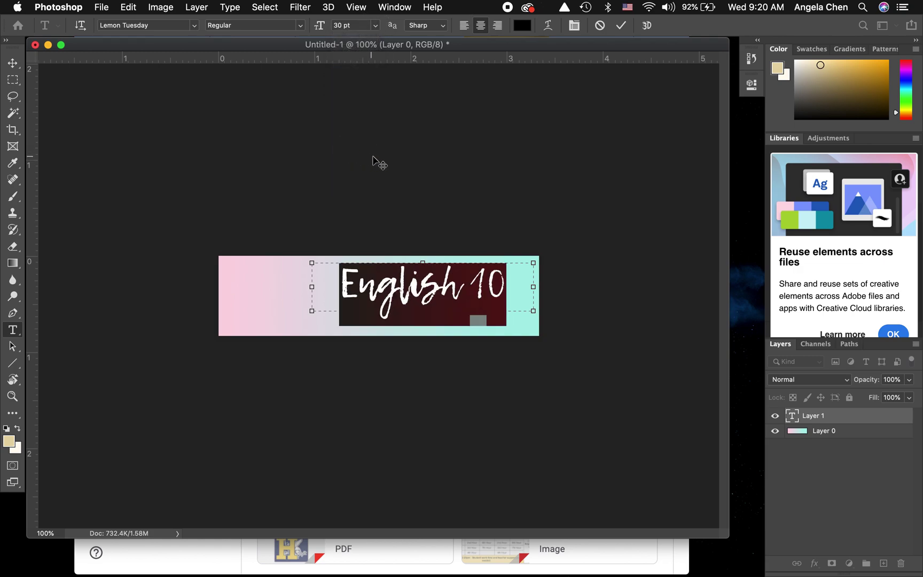
left_click(376, 25)
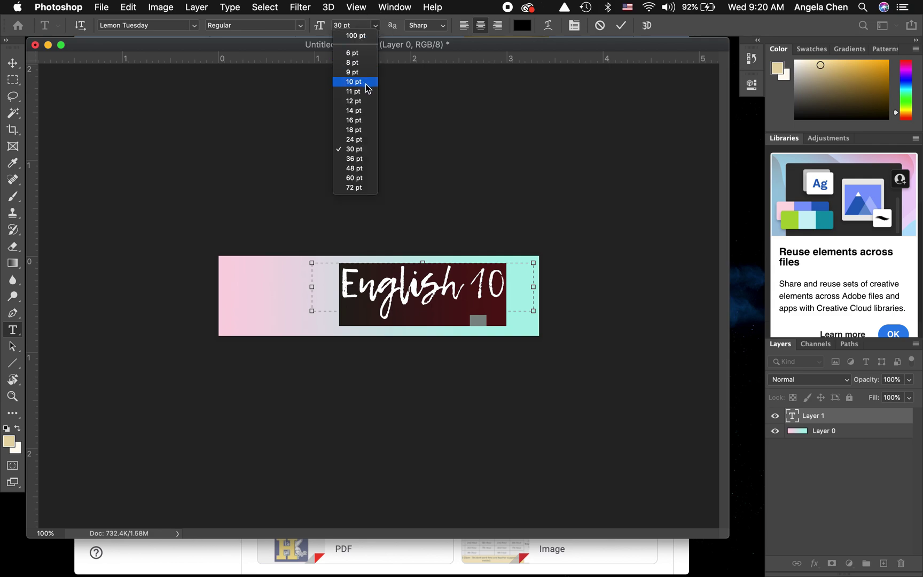
left_click(352, 131)
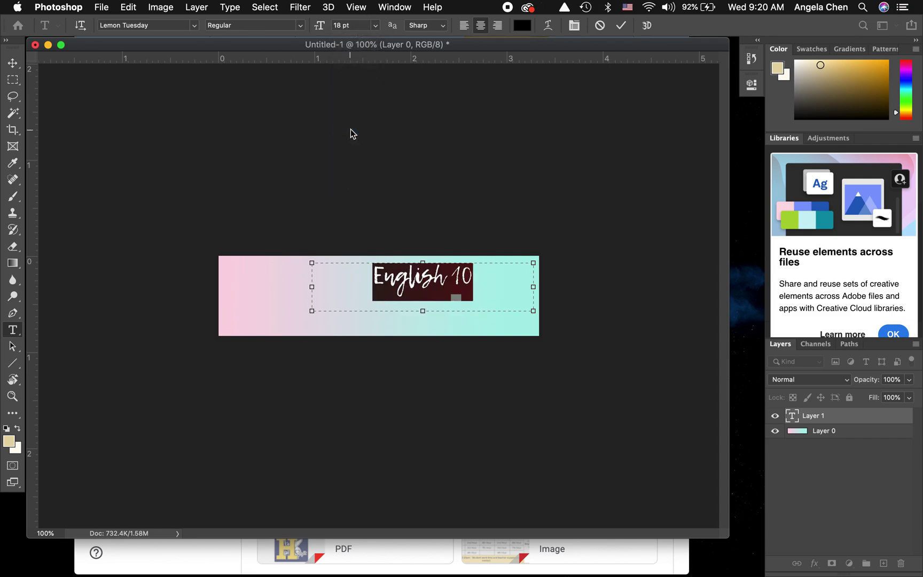
left_click(376, 26)
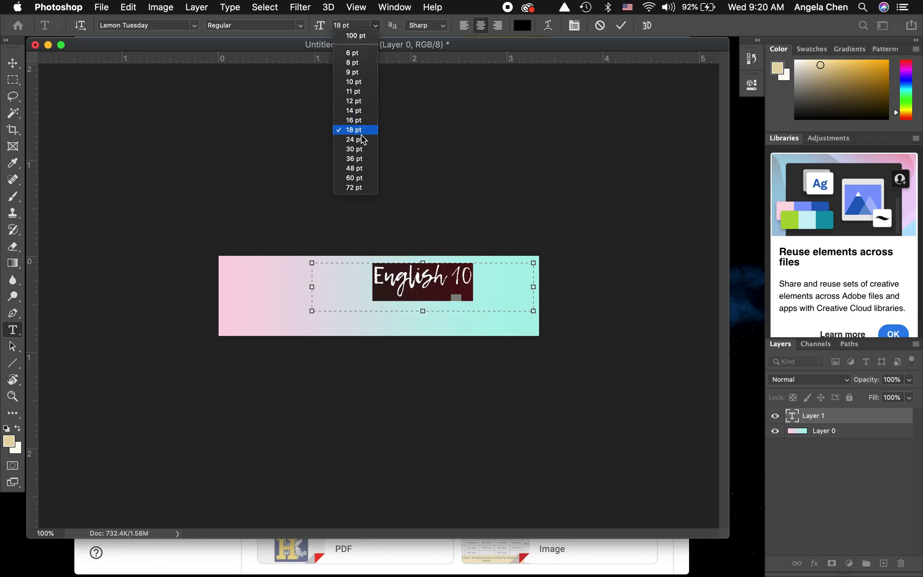
left_click(354, 134)
left_click(375, 25)
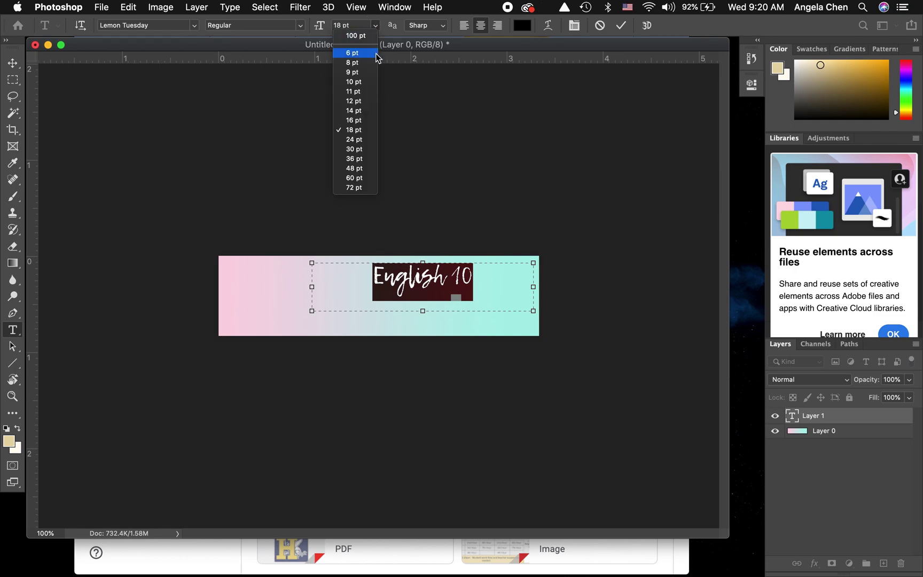
left_click(361, 140)
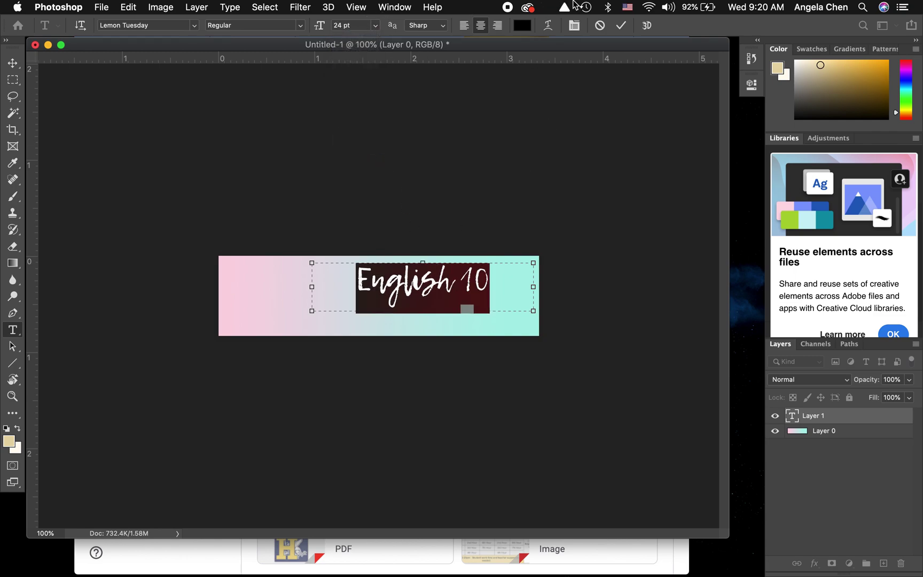
left_click(621, 25)
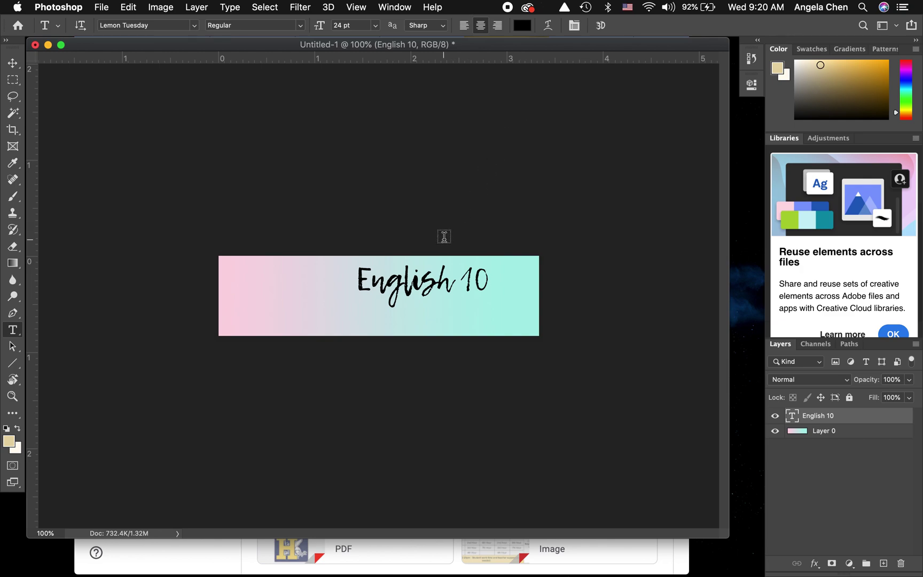
- Drag the English 10 heading into the banner's top-right corner, then view the Photography class page
key("v")
left_click_drag(426, 288, 462, 287)
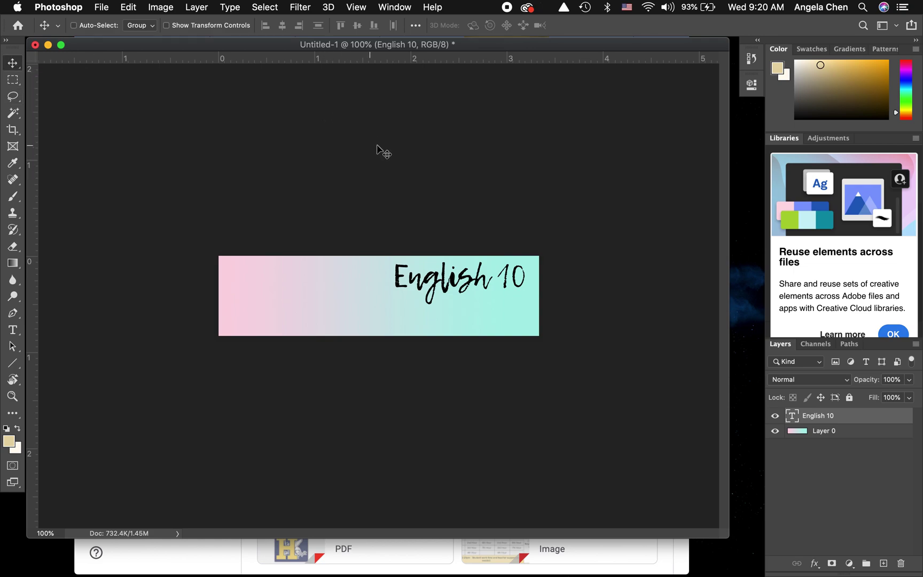
mouse_move(447, 286)
left_mouse_down()
mouse_move(410, 290)
mouse_move(422, 303)
mouse_move(451, 301)
mouse_move(439, 281)
mouse_move(413, 309)
mouse_move(477, 265)
mouse_move(454, 284)
left_mouse_up()
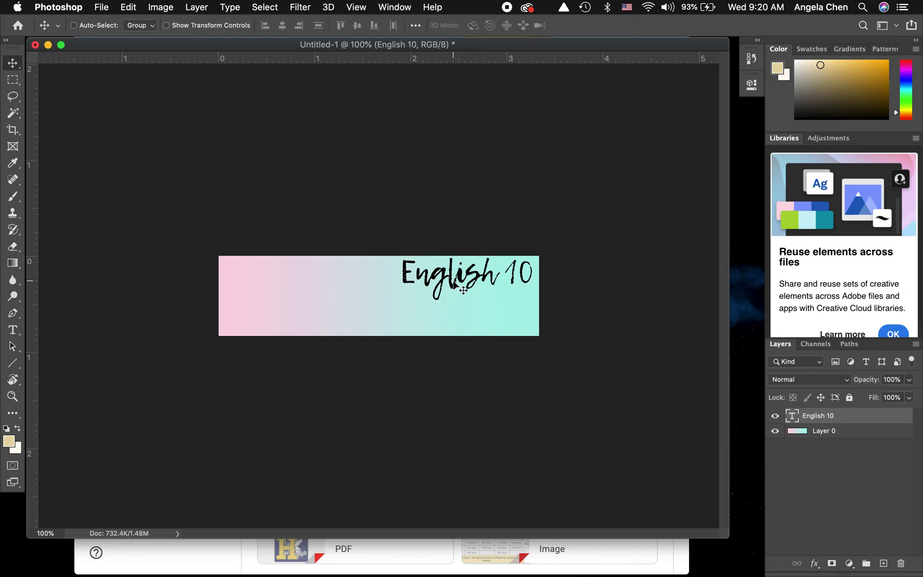
left_click(677, 558)
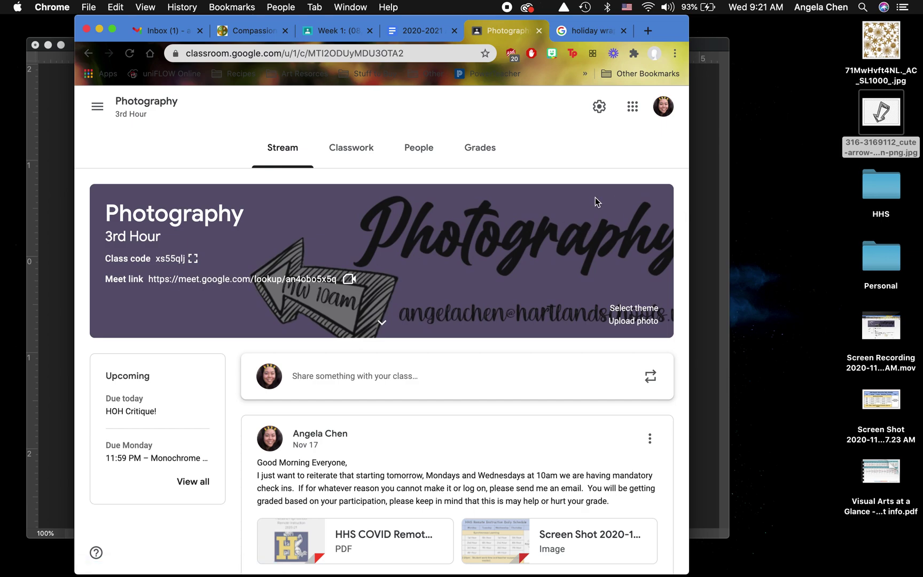
left_click(720, 244)
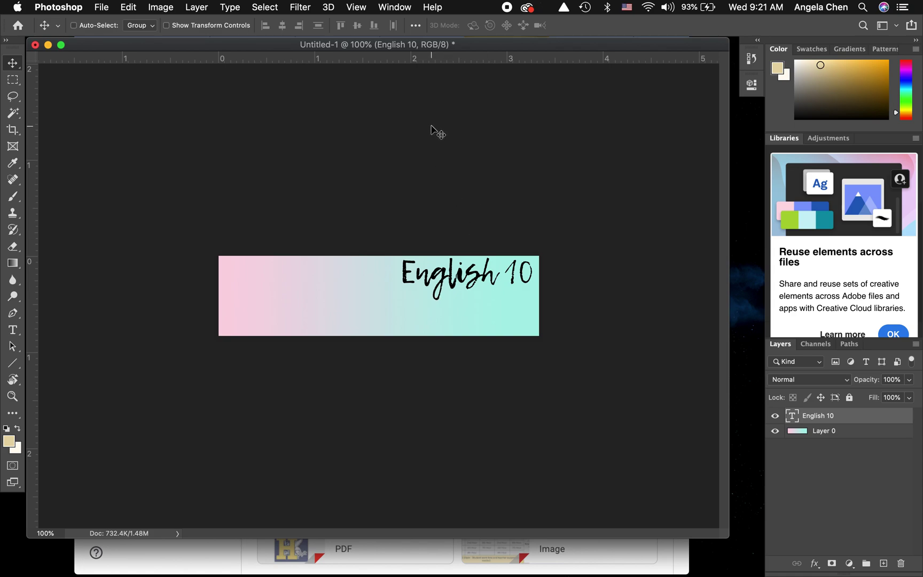
- Draw a new 12 pt text box below the English 10 heading
key("t")
left_click(362, 301)
left_click_drag(362, 302, 534, 325)
left_click(376, 25)
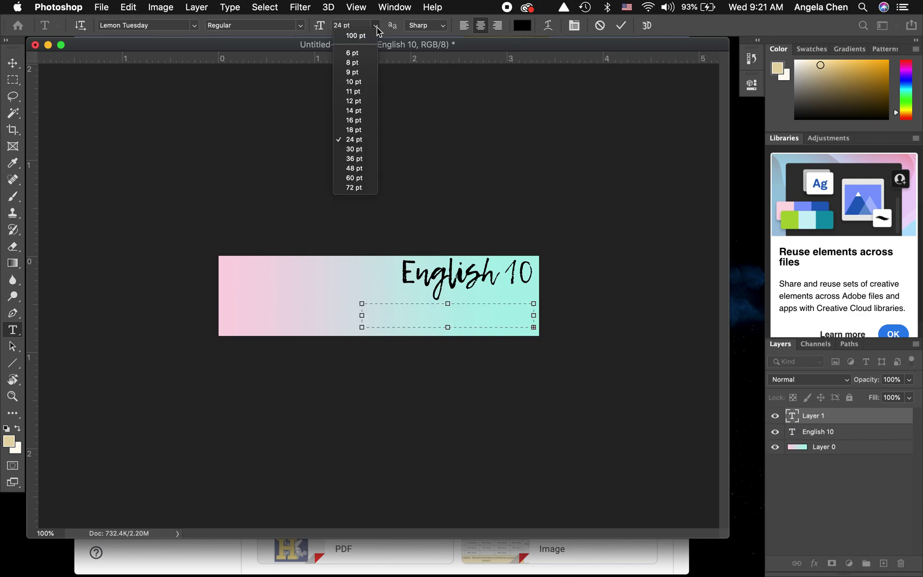
left_click(369, 101)
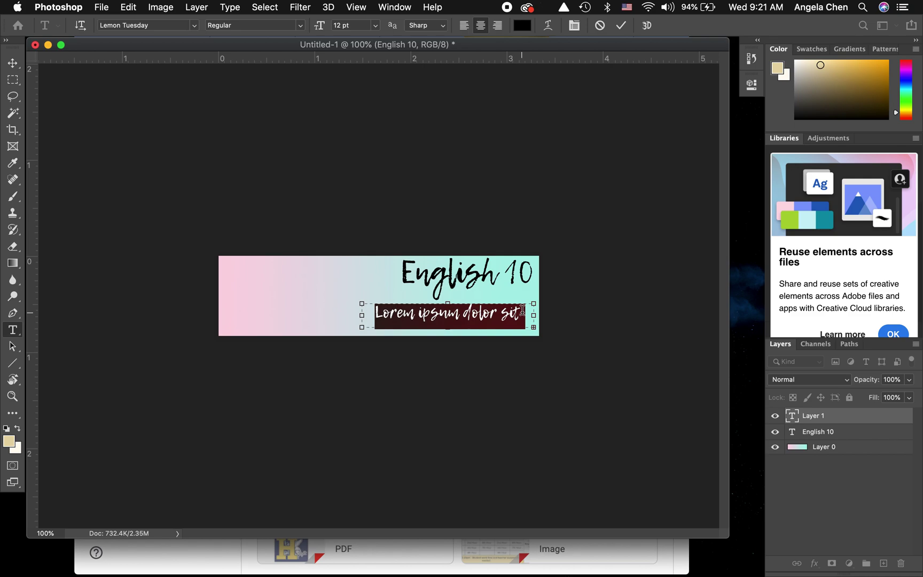
- Replace the placeholder with the teacher's school e-mail address, widen the box, and fix the domain typo
key("BackSpace")
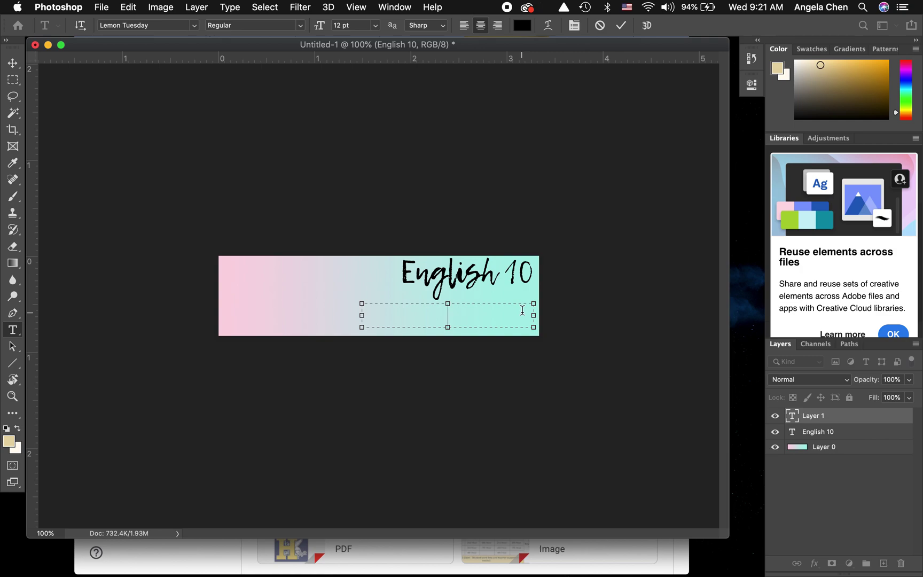
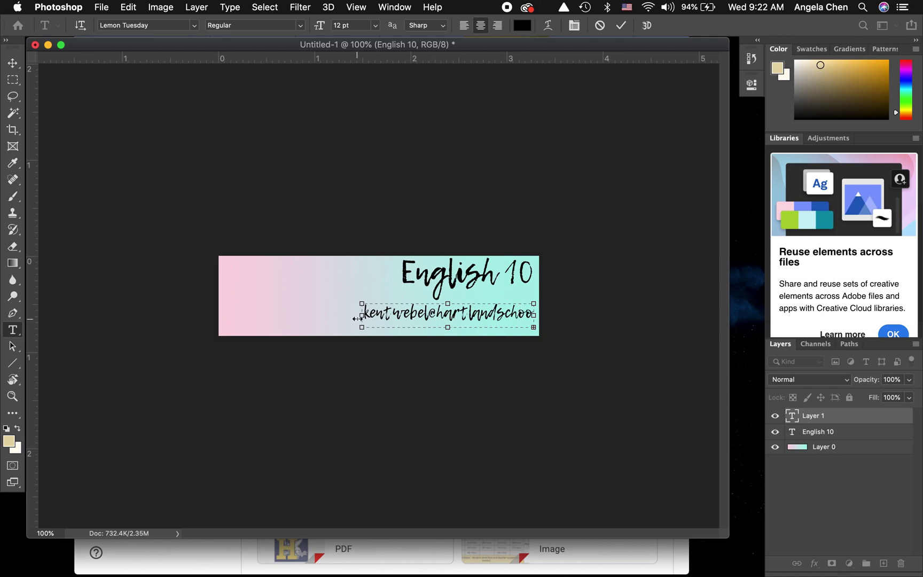
left_click_drag(359, 316, 327, 316)
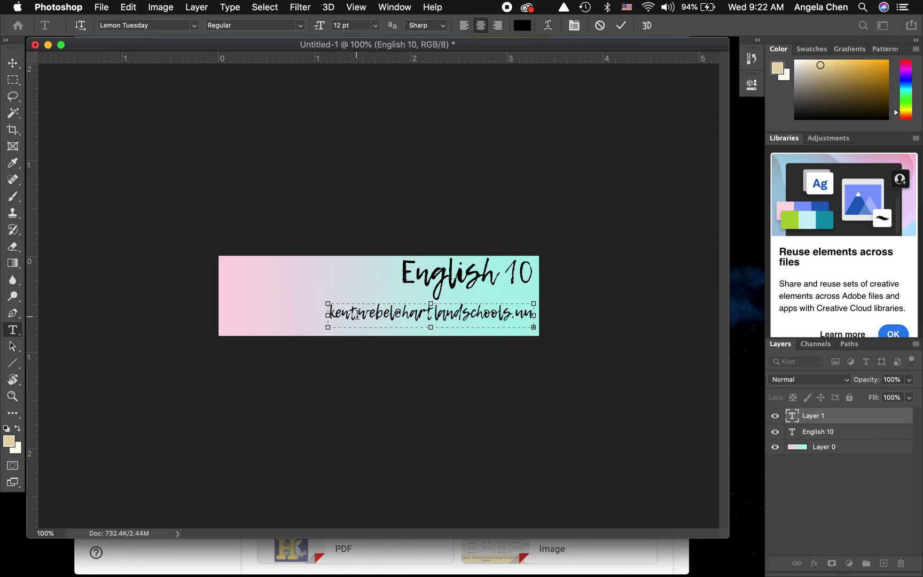
left_click_drag(327, 315, 300, 315)
left_click(505, 315)
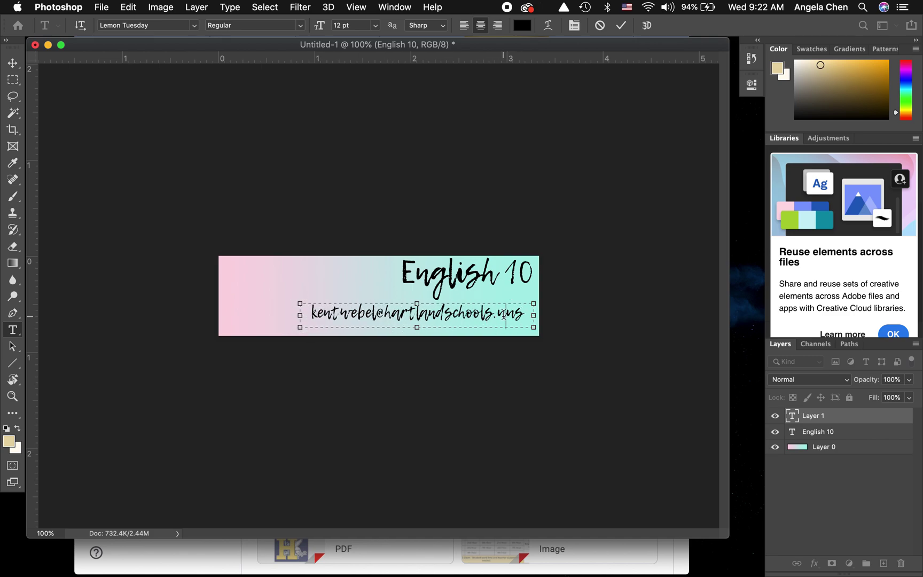
key("Delete")
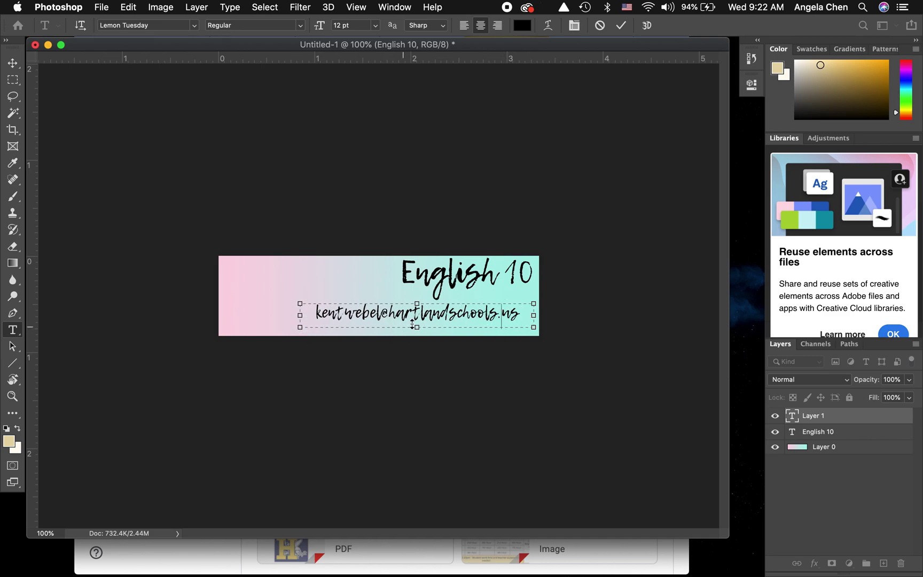
- Select all the e-mail text and shrink it to 11 pt
key("super+a")
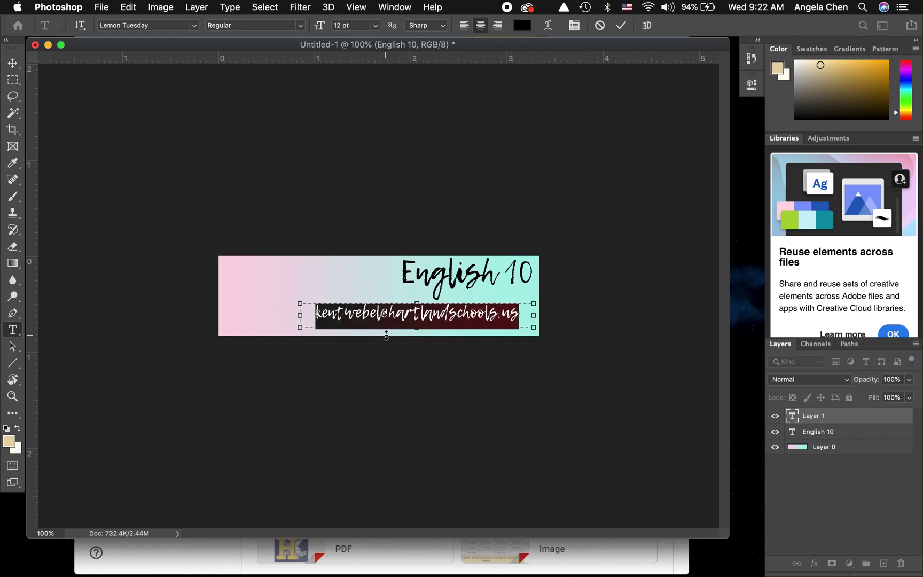
left_click(375, 25)
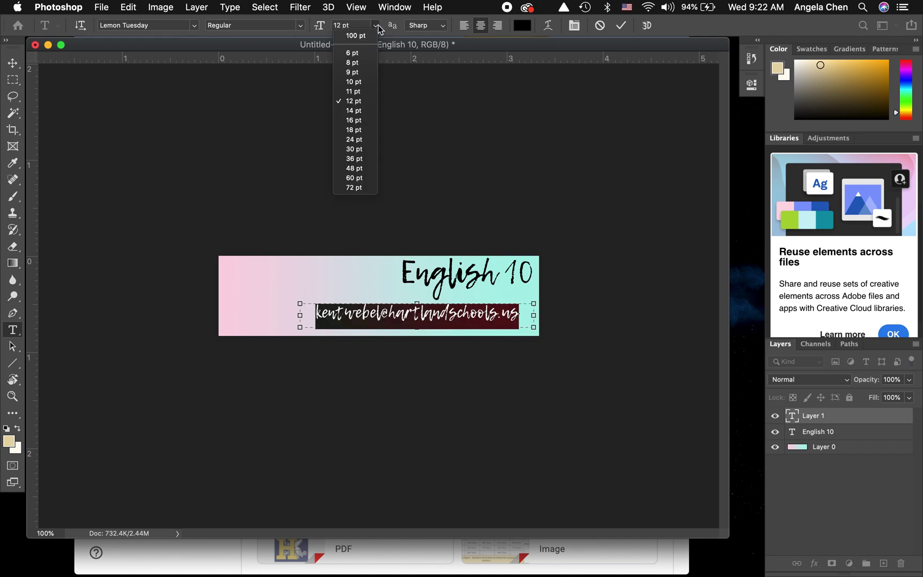
left_click(371, 92)
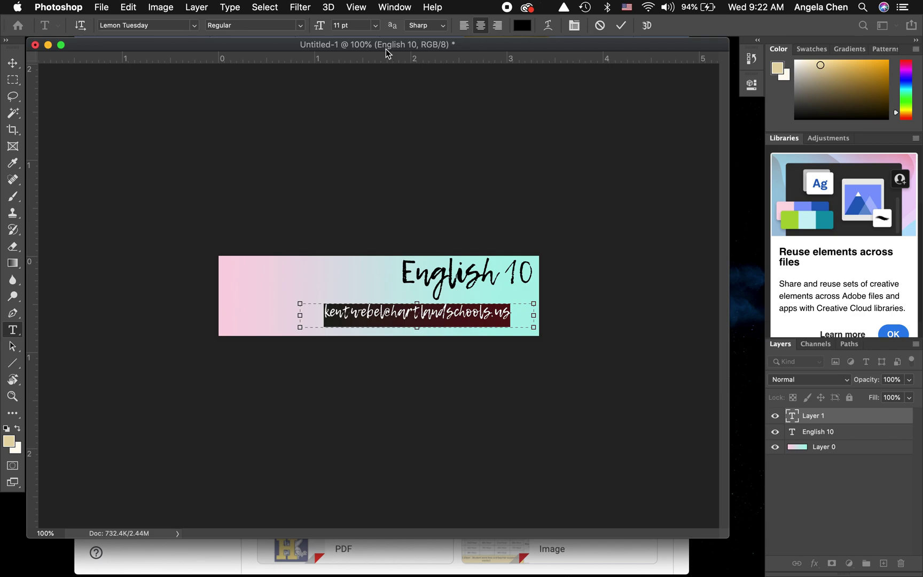
left_click(375, 25)
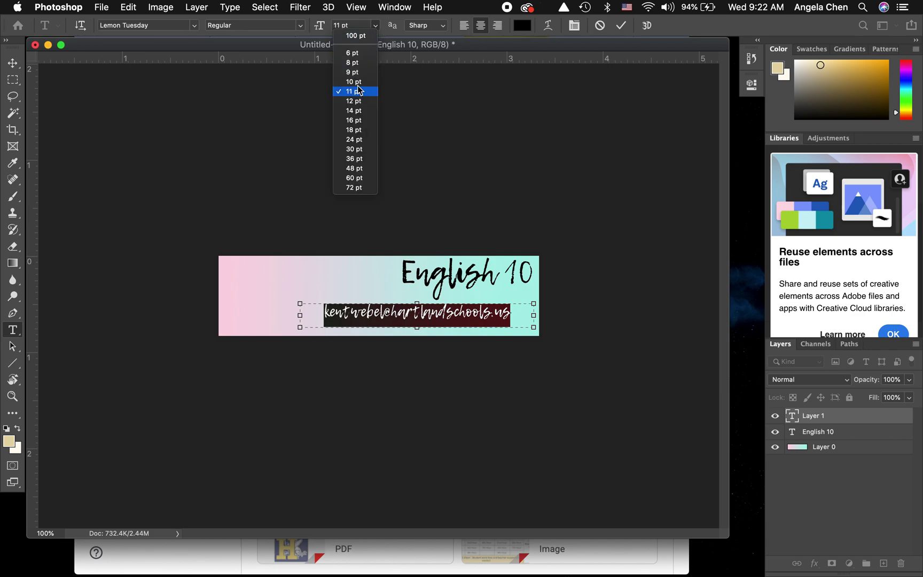
left_click(295, 125)
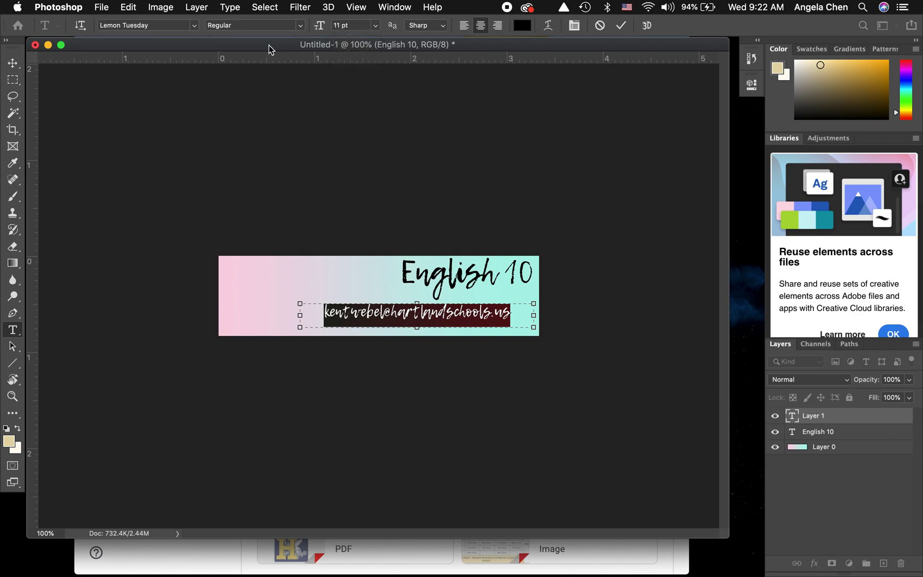
- Apply Gunny Rewritten at 12 pt to the e-mail line and commit it
left_click(195, 25)
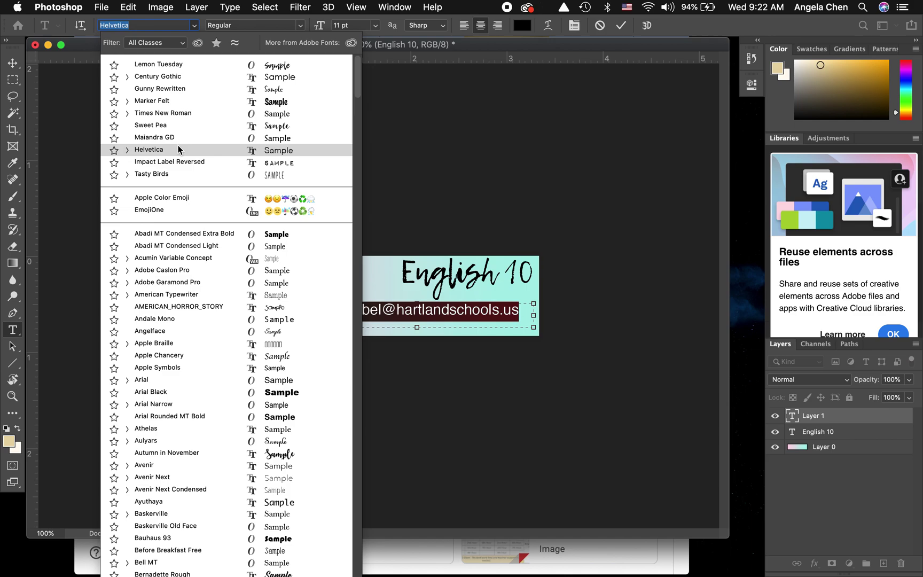
left_click(183, 89)
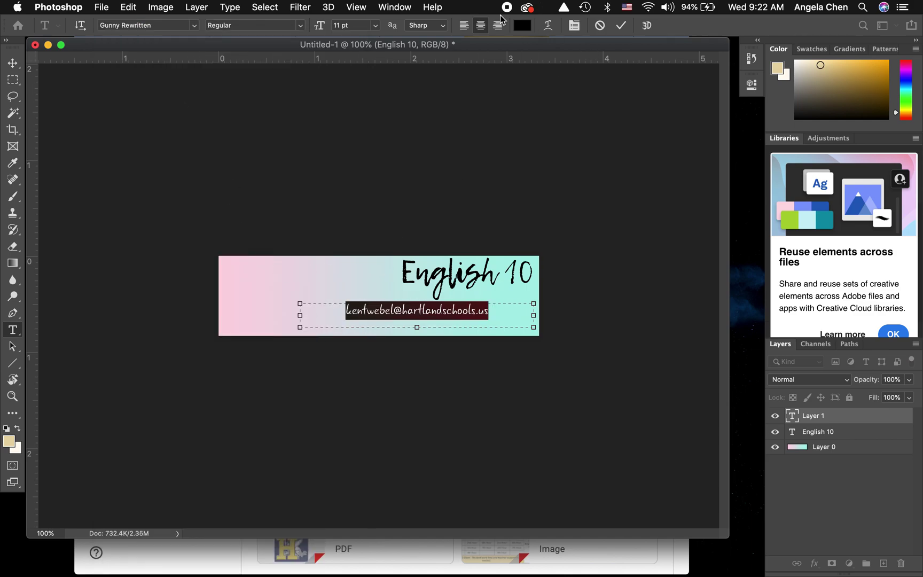
left_click(375, 25)
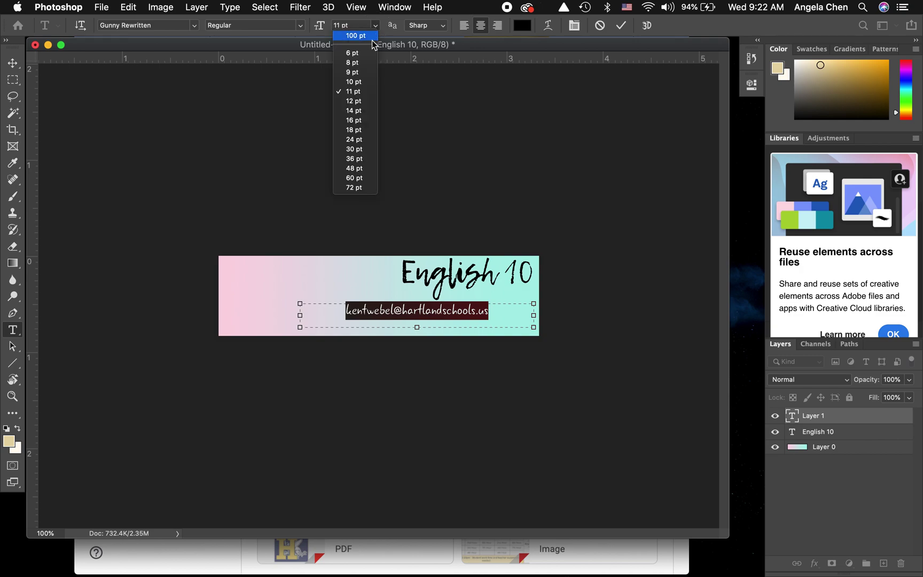
left_click(356, 102)
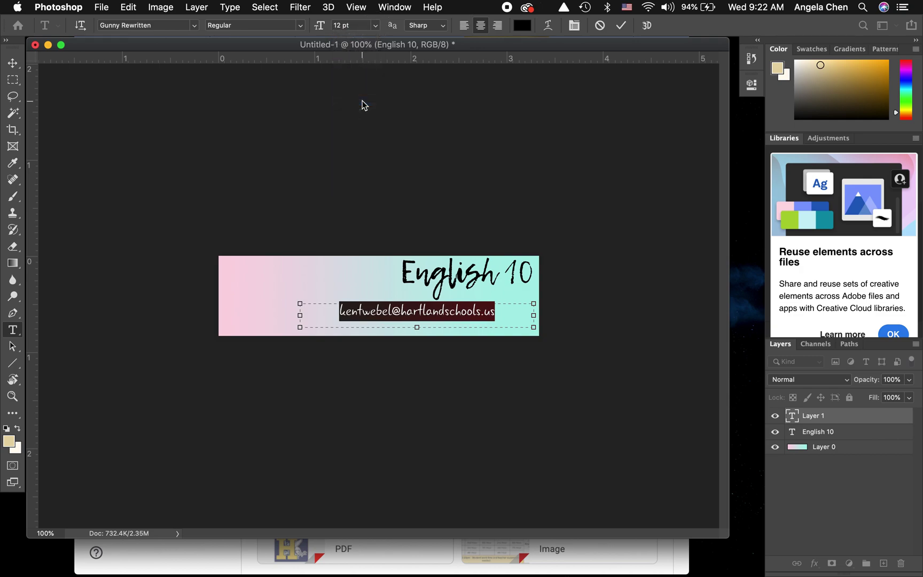
left_click(376, 26)
left_click(440, 103)
left_click(620, 25)
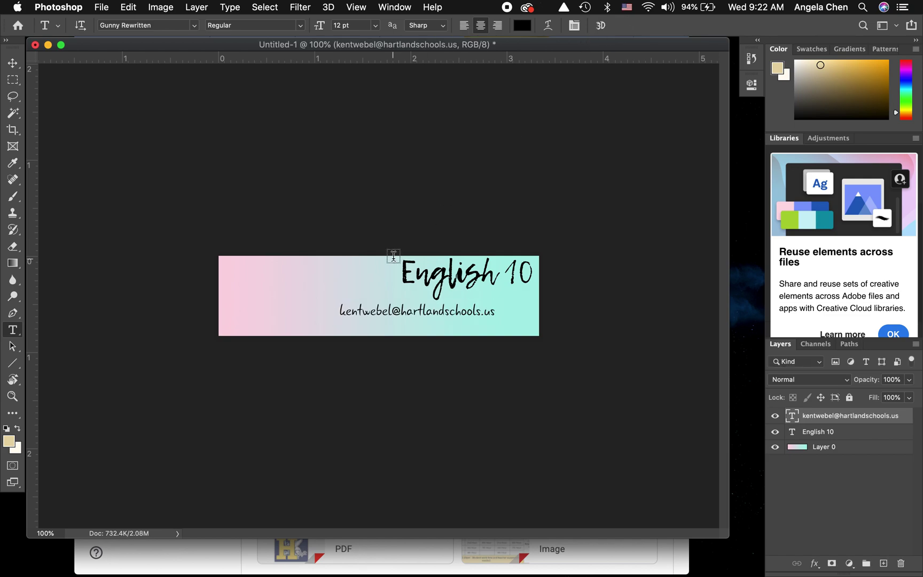
- Shift the email text right and three nudges down, then drop the English 10 title slightly lower
key("v")
left_click_drag(387, 314, 433, 326)
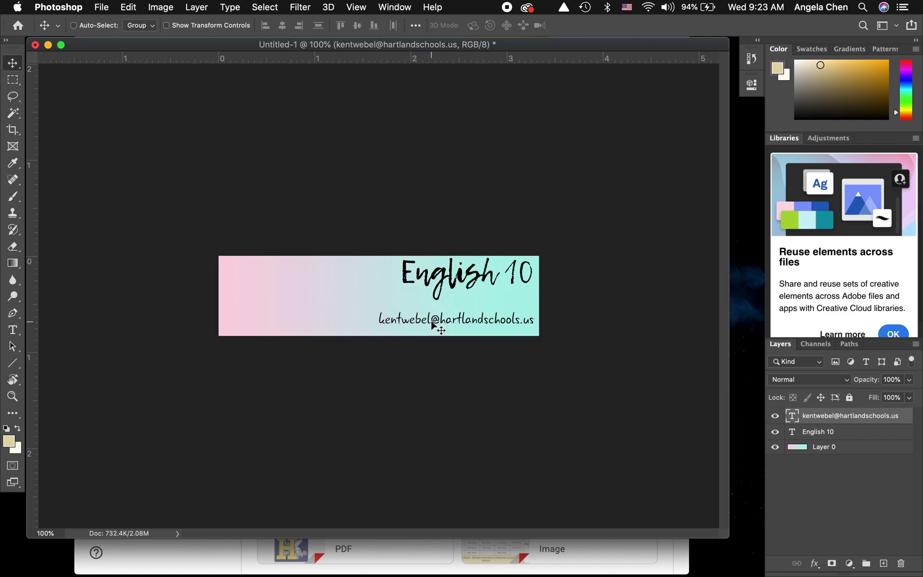
key("Down")
key("Down")
key("Down")
key("Down")
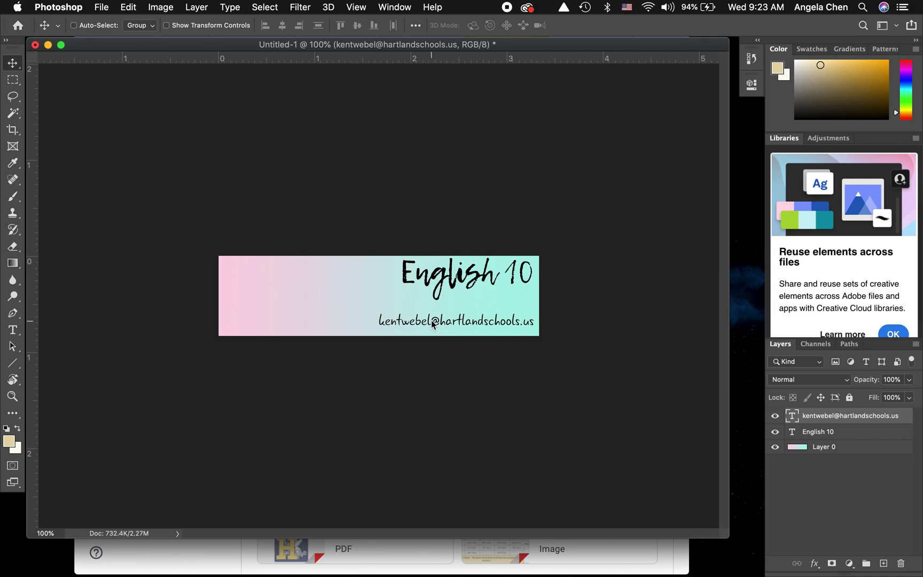
key("Down")
key("Down")
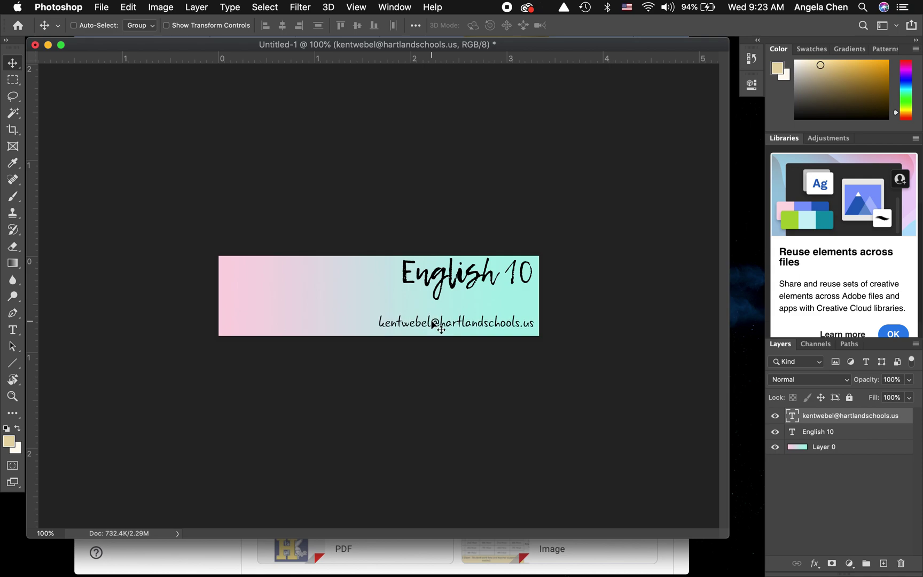
key("Down")
key("Down")
key("Down")
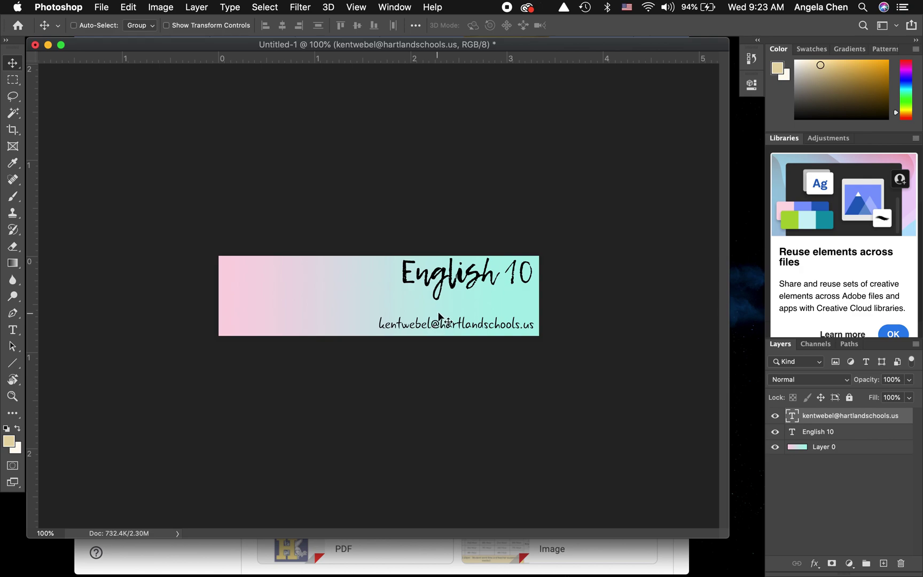
left_click(817, 432)
mouse_move(454, 270)
left_mouse_down()
mouse_move(454, 284)
mouse_move(442, 283)
mouse_move(452, 278)
left_mouse_up()
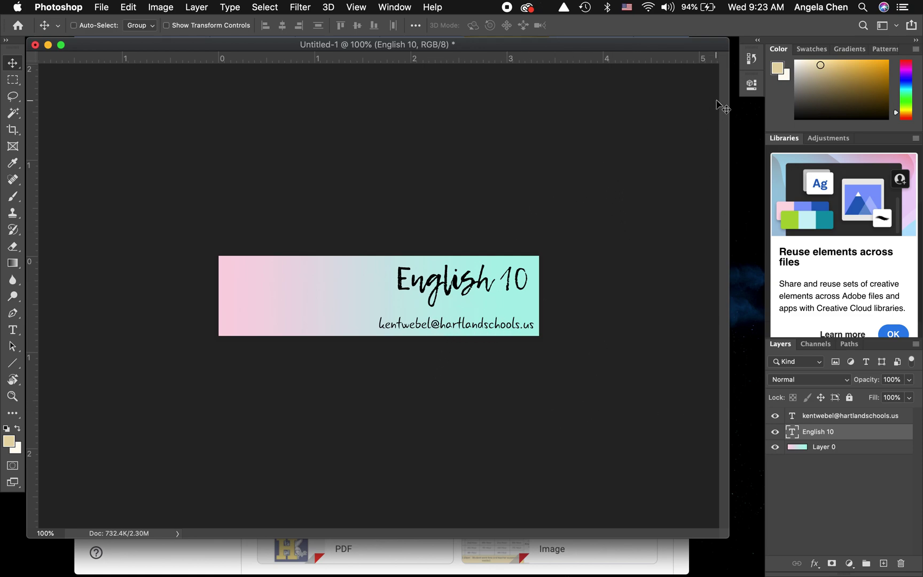
- Place the arrow PNG from the desktop, rotate it about 100° to point up-left, and set it beside the title
left_click(736, 142)
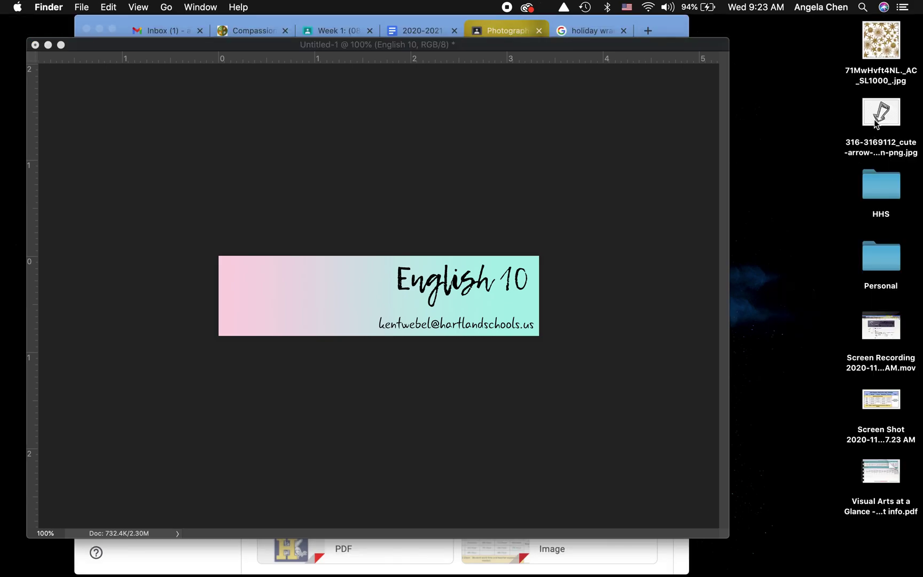
left_click_drag(876, 123, 319, 274)
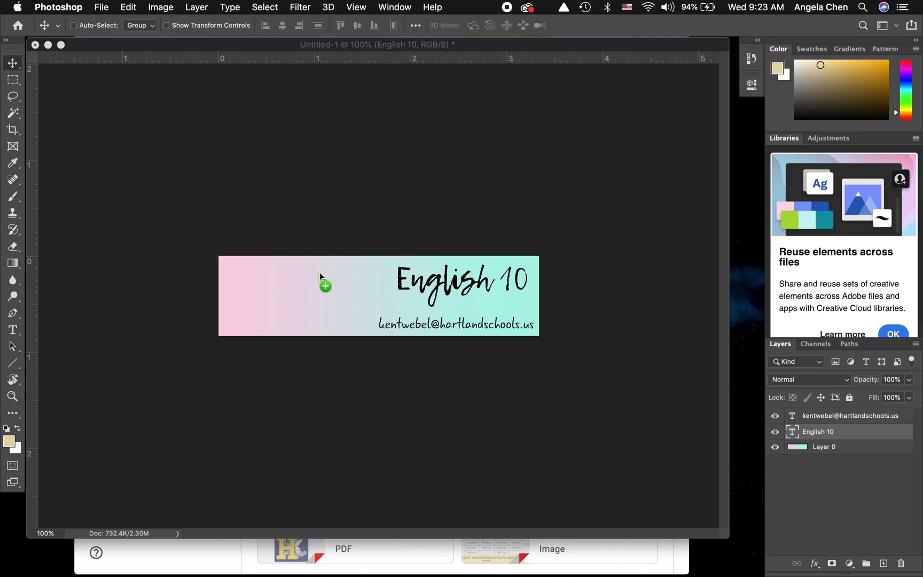
left_click_drag(319, 272, 320, 273)
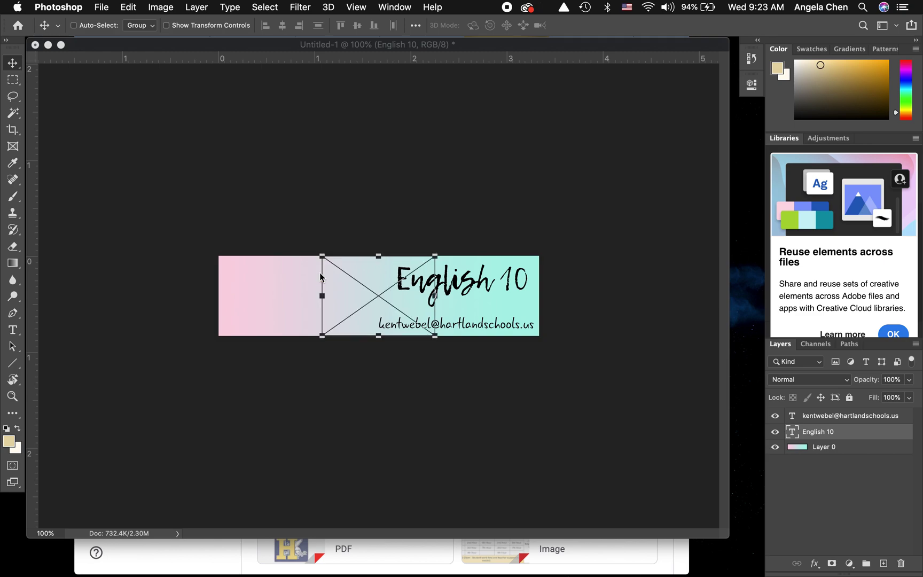
mouse_move(415, 235)
left_mouse_down()
mouse_move(454, 279)
mouse_move(435, 343)
mouse_move(416, 212)
mouse_move(421, 220)
left_mouse_up()
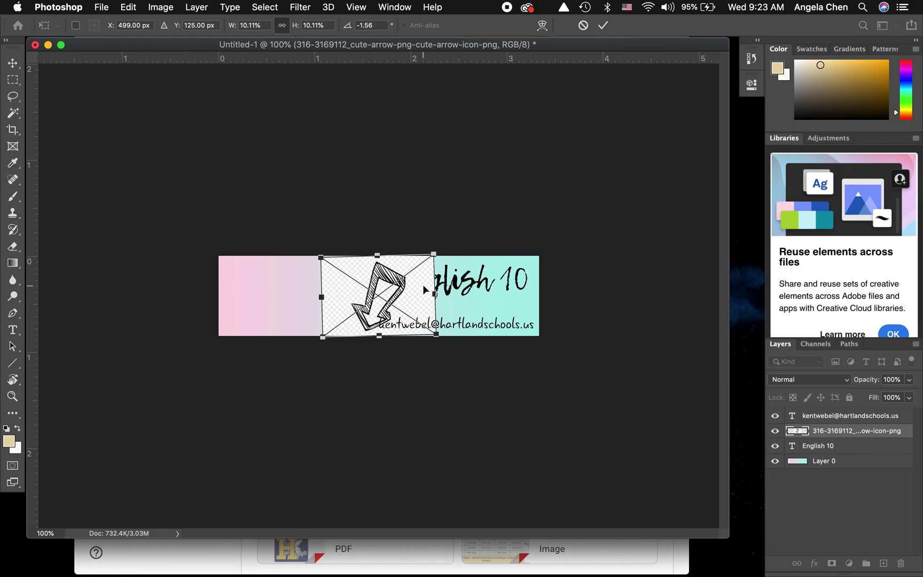
left_click(364, 234)
left_click_drag(364, 234, 404, 297)
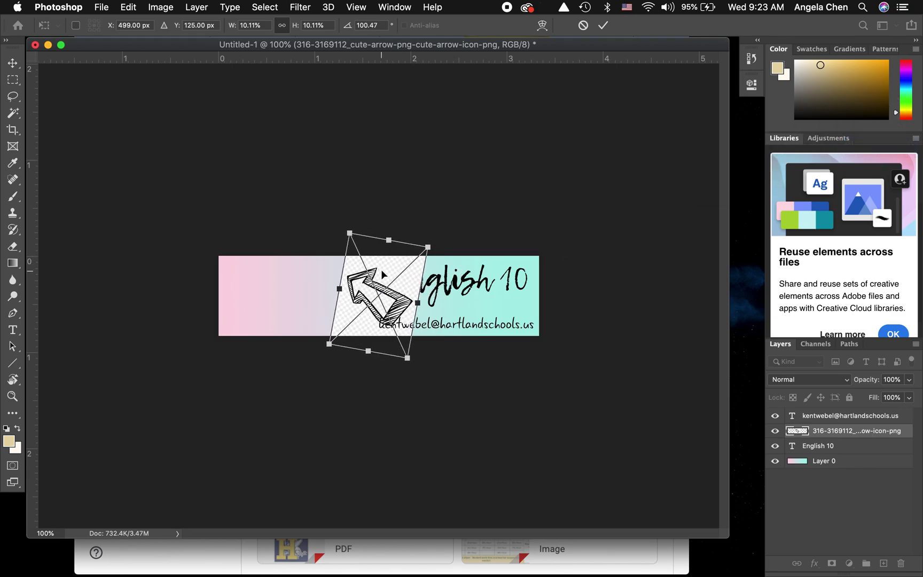
left_click_drag(383, 274, 359, 289)
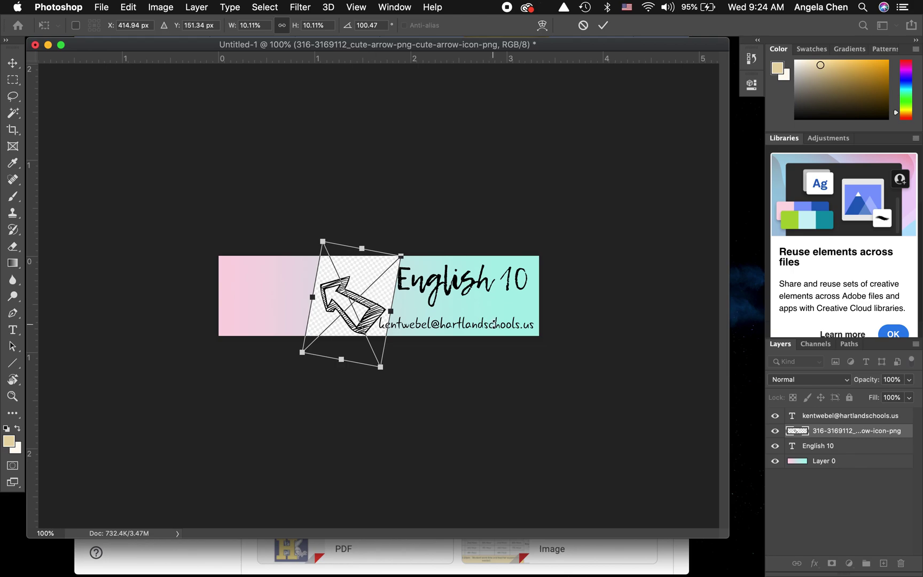
key("Return")
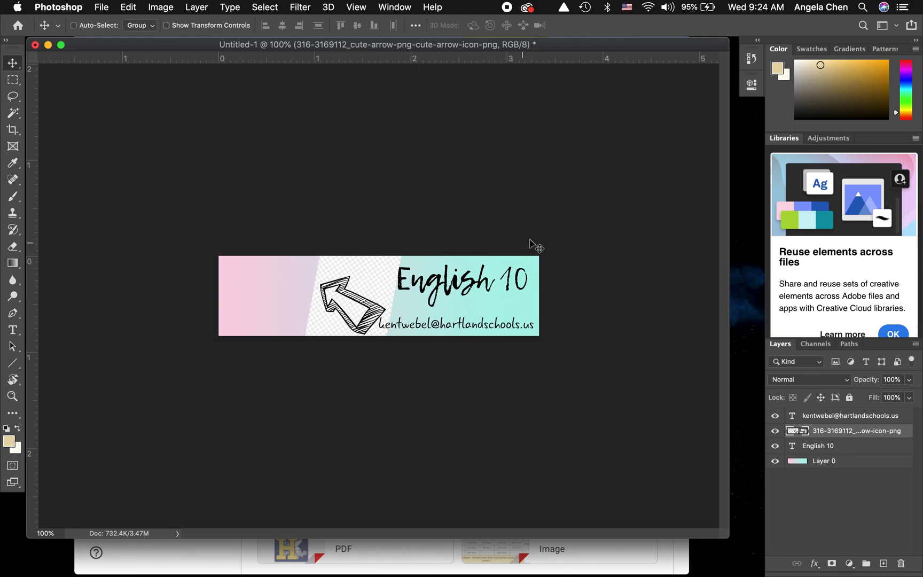
- Zoom in and drag the arrow layer beneath the English 10 layer in the Layers panel
scroll(345, 255, "up", 1)
scroll(345, 254, "up", 6)
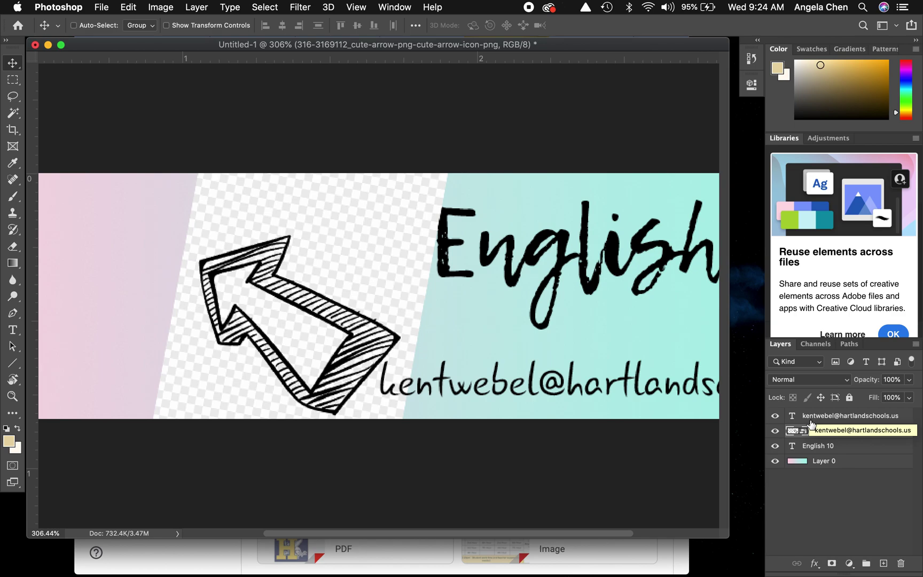
left_click_drag(811, 426, 813, 452)
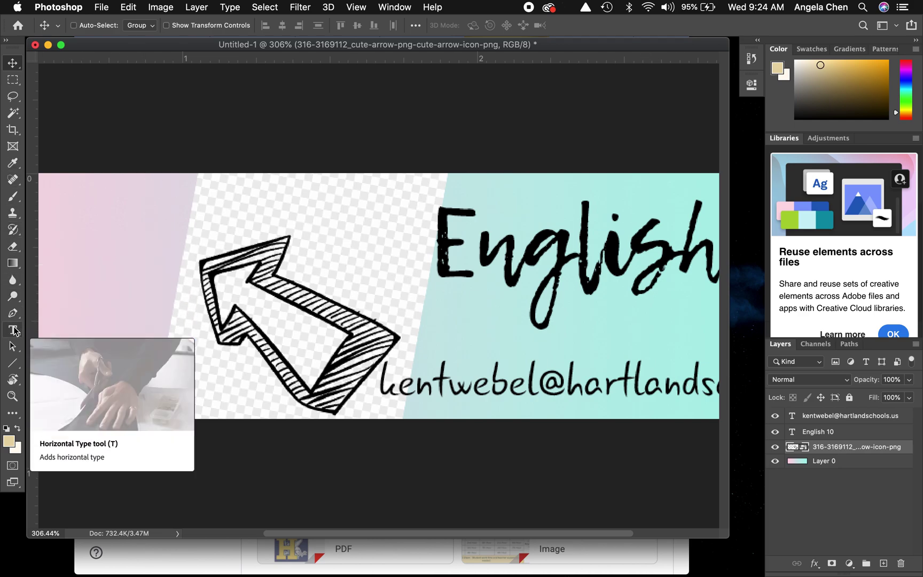
- With the Eraser tool selected, rasterize the arrow layer
key("e")
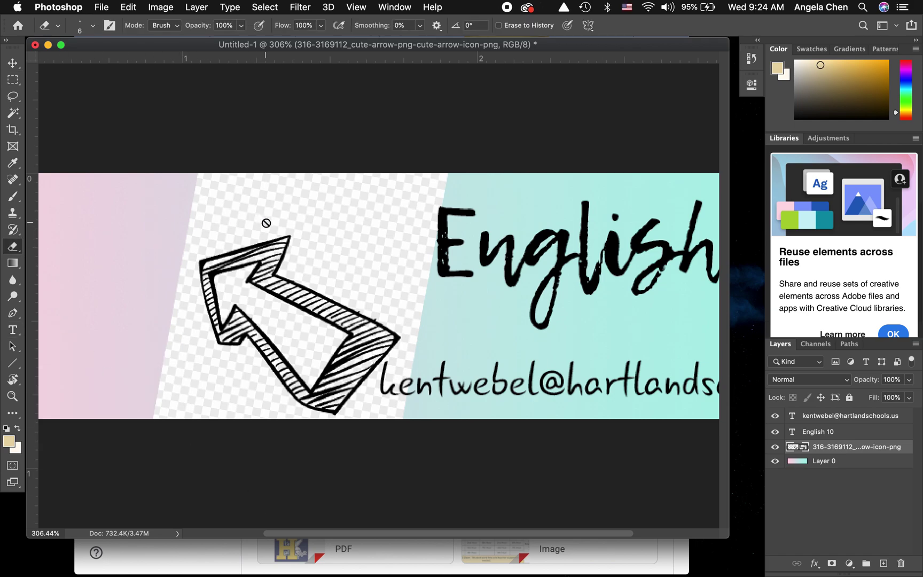
right_click(818, 446)
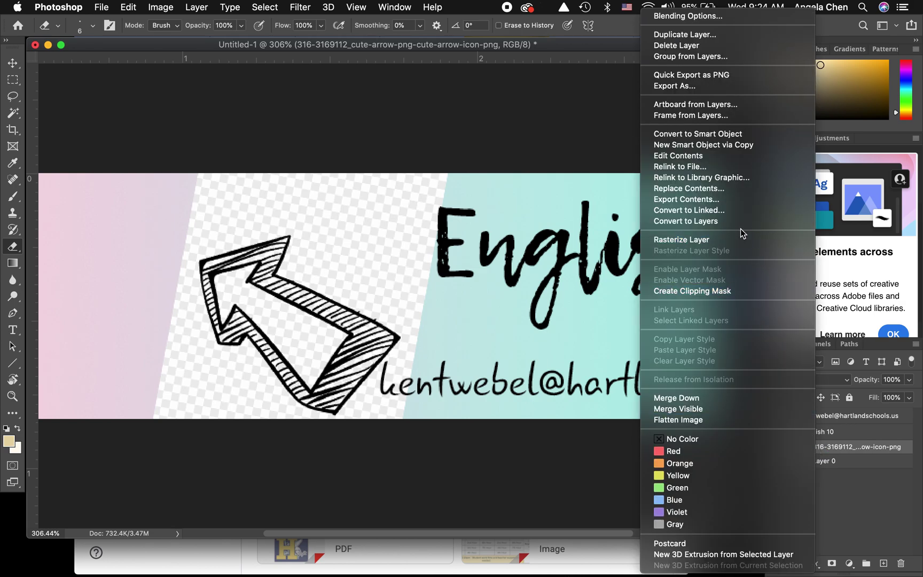
left_click(713, 238)
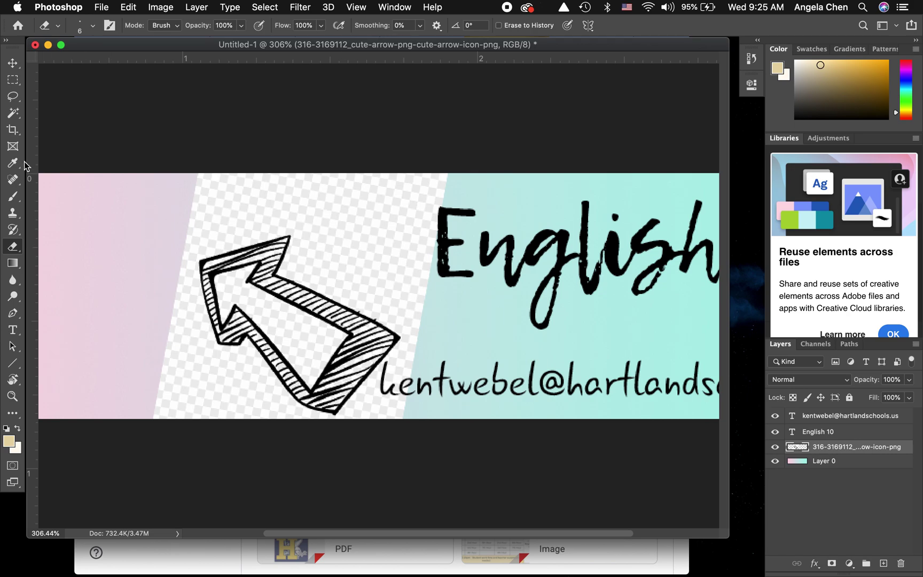
- Zoom in and erase the white background along the arrow's top edge
scroll(245, 257, "up", 5)
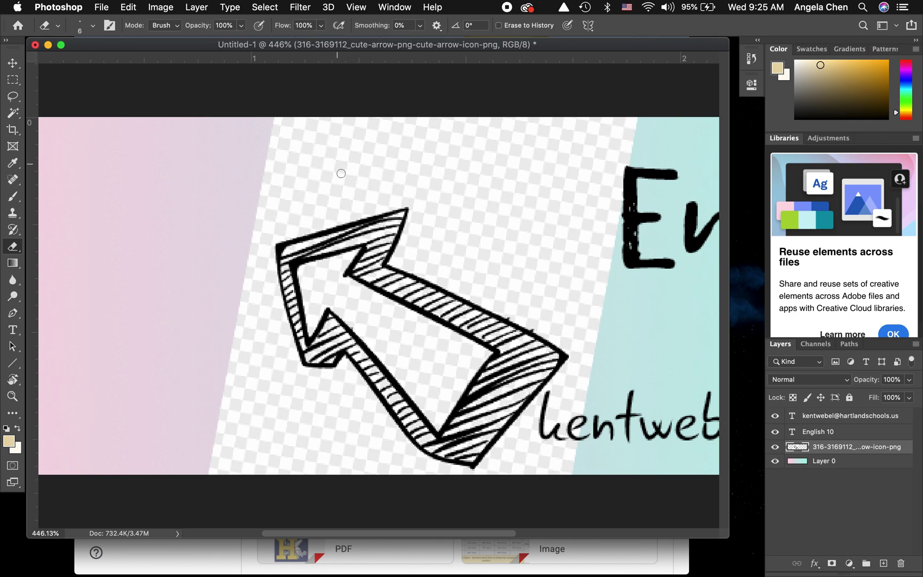
mouse_move(276, 239)
left_mouse_down()
mouse_move(395, 193)
mouse_move(270, 216)
left_mouse_up()
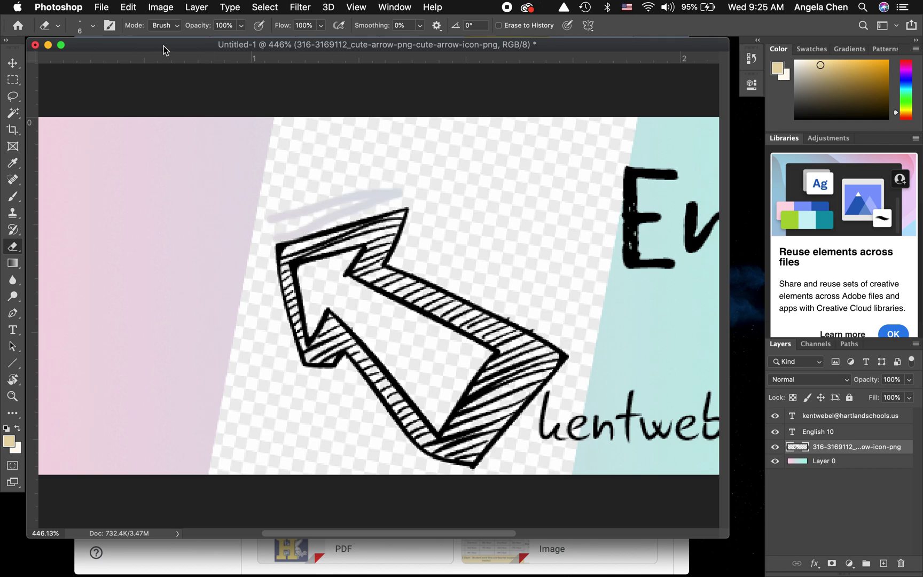
left_click(87, 27)
- Set the eraser to 39 px and erase the white backing above the arrow
left_click(91, 60)
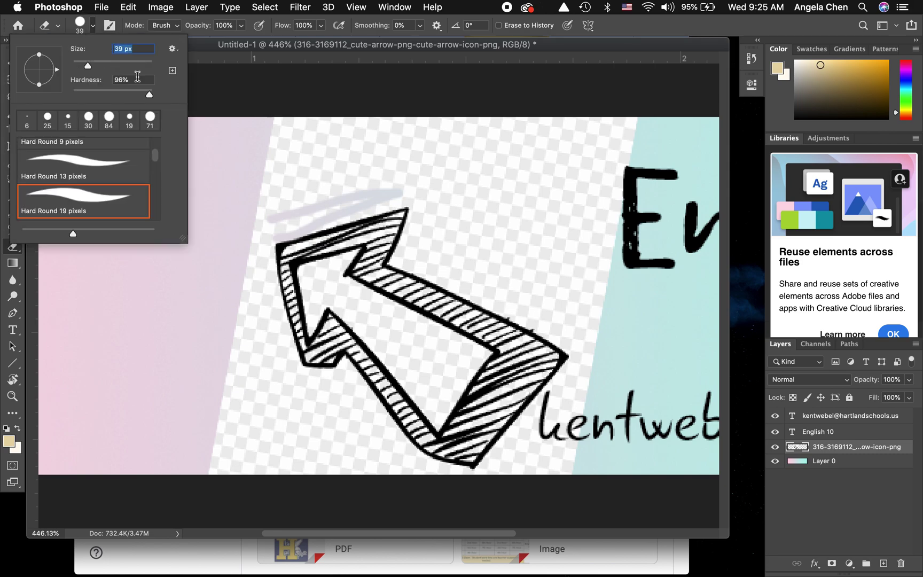
mouse_move(299, 180)
left_mouse_down()
mouse_move(434, 142)
mouse_move(268, 141)
mouse_move(613, 127)
mouse_move(603, 198)
mouse_move(579, 245)
mouse_move(562, 234)
mouse_move(548, 157)
mouse_move(576, 160)
mouse_move(568, 188)
mouse_move(415, 179)
mouse_move(538, 176)
mouse_move(506, 163)
mouse_move(378, 185)
left_mouse_up()
mouse_move(339, 193)
left_mouse_down()
mouse_move(253, 206)
mouse_move(221, 233)
left_mouse_up()
mouse_move(258, 137)
left_mouse_down()
mouse_move(262, 178)
mouse_move(283, 207)
mouse_move(310, 197)
mouse_move(315, 204)
mouse_move(311, 182)
mouse_move(441, 171)
mouse_move(423, 243)
mouse_move(631, 267)
mouse_move(500, 206)
mouse_move(474, 238)
mouse_move(495, 258)
left_mouse_up()
scroll(496, 255, "right", 1)
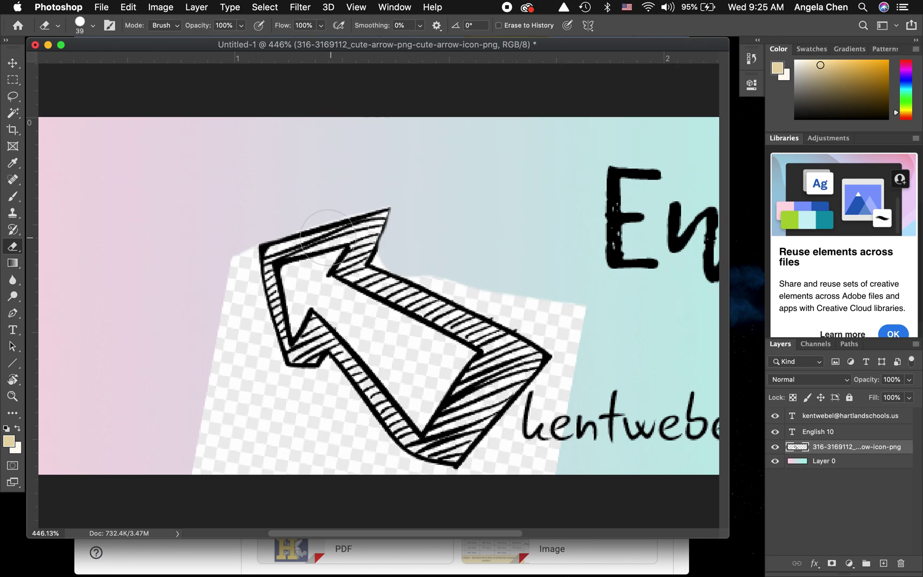
- Erase the checkered patches and white fringe left of and below the arrow's lower-left edge
mouse_move(232, 252)
left_mouse_down()
mouse_move(225, 329)
mouse_move(250, 478)
mouse_move(197, 436)
mouse_move(198, 501)
left_mouse_up()
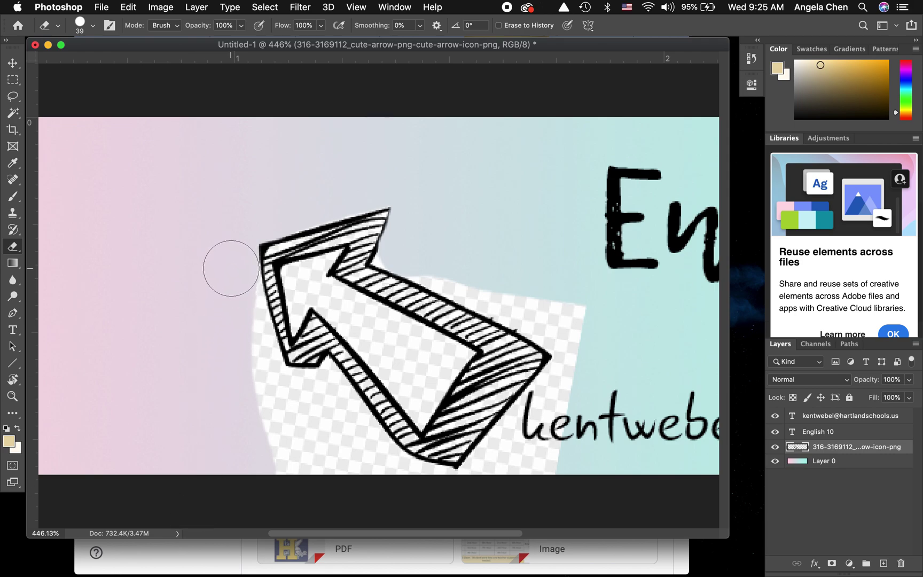
mouse_move(247, 342)
left_mouse_down()
mouse_move(247, 402)
mouse_move(291, 480)
left_mouse_up()
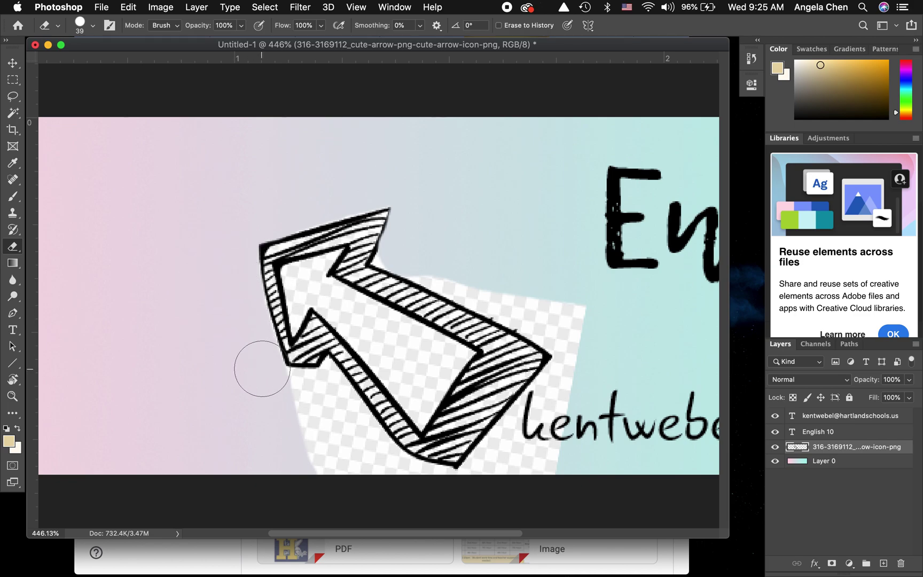
mouse_move(284, 395)
left_mouse_down()
mouse_move(266, 391)
mouse_move(331, 458)
mouse_move(322, 394)
mouse_move(298, 391)
mouse_move(323, 396)
mouse_move(310, 401)
mouse_move(390, 466)
mouse_move(413, 500)
left_mouse_up()
key("super+z")
mouse_move(340, 417)
left_mouse_down()
mouse_move(329, 490)
mouse_move(401, 553)
left_mouse_up()
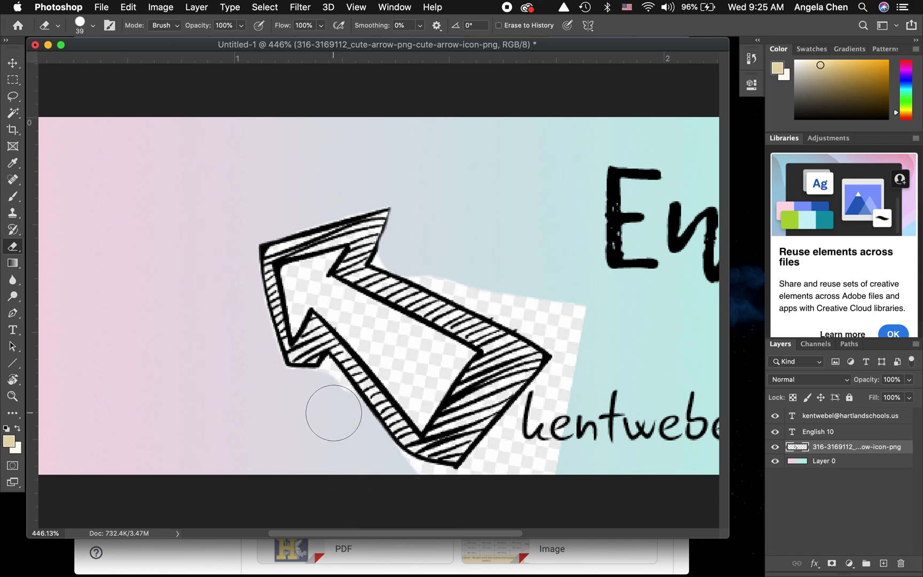
left_click(332, 404)
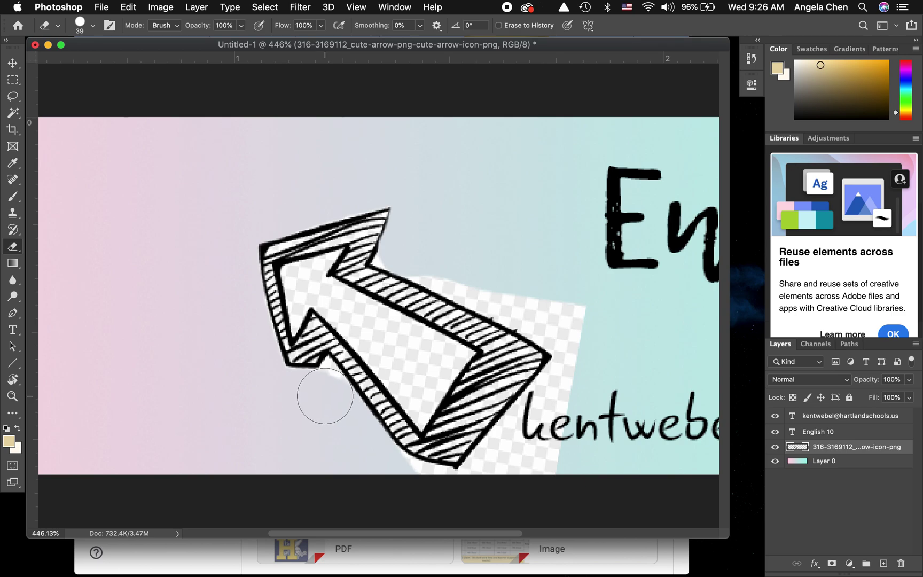
left_click(325, 395)
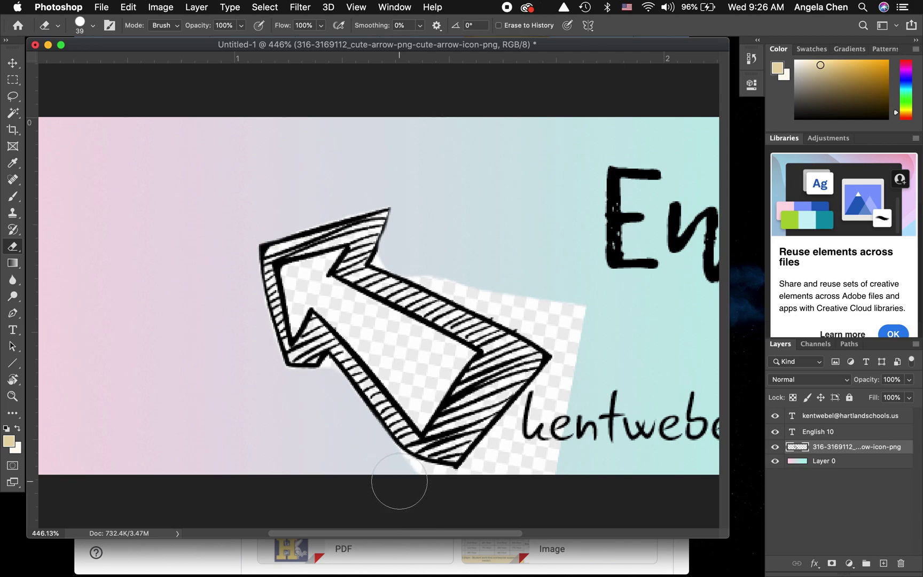
mouse_move(399, 481)
left_mouse_down()
mouse_move(383, 487)
mouse_move(434, 493)
left_mouse_up()
- Erase the checkered fringe right of the arrow and the white bits along its upper edge
left_click(465, 493)
mouse_move(466, 493)
left_mouse_down()
mouse_move(526, 468)
mouse_move(566, 422)
mouse_move(567, 374)
mouse_move(488, 488)
left_mouse_up()
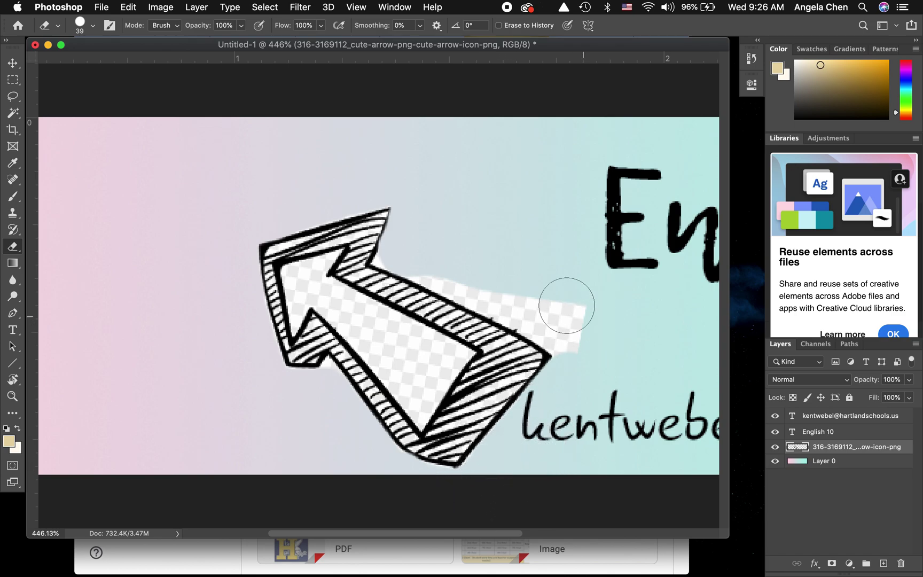
left_click(428, 258)
mouse_move(429, 258)
left_mouse_down()
mouse_move(486, 275)
mouse_move(590, 346)
left_mouse_up()
left_click(583, 307)
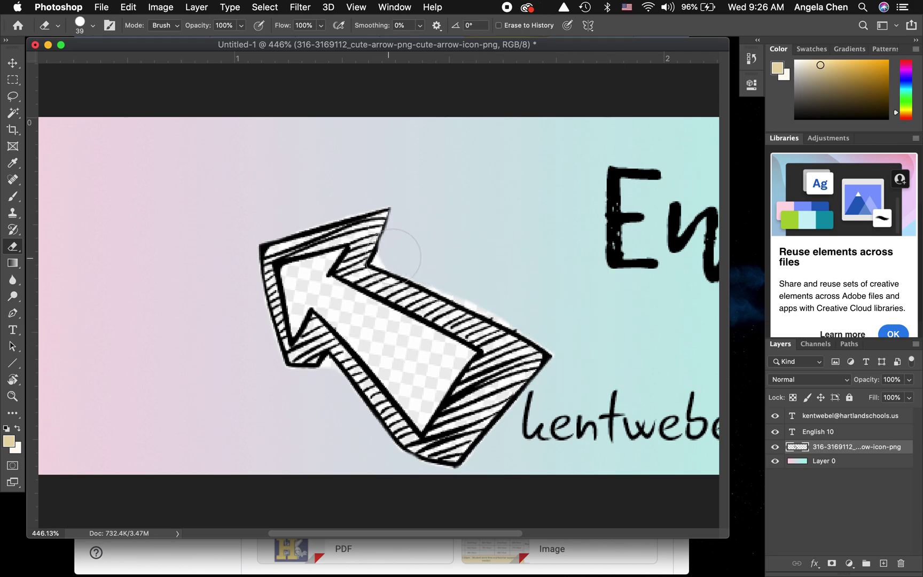
left_click_drag(461, 270, 562, 330)
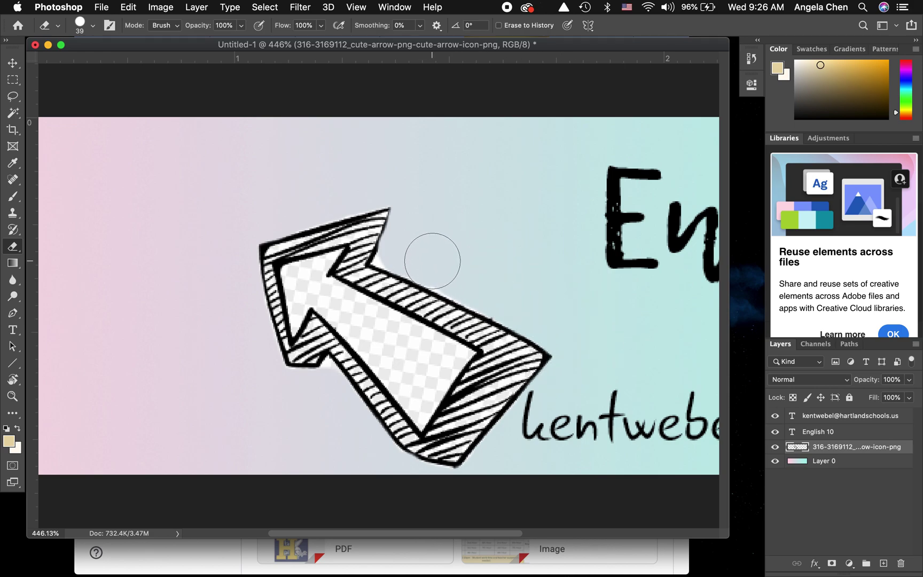
left_click(436, 264)
left_click(451, 270)
left_click(459, 273)
left_click(472, 272)
- With a 9 px hard eraser, remove the inner outline at the arrowhead's top corner
left_click(93, 25)
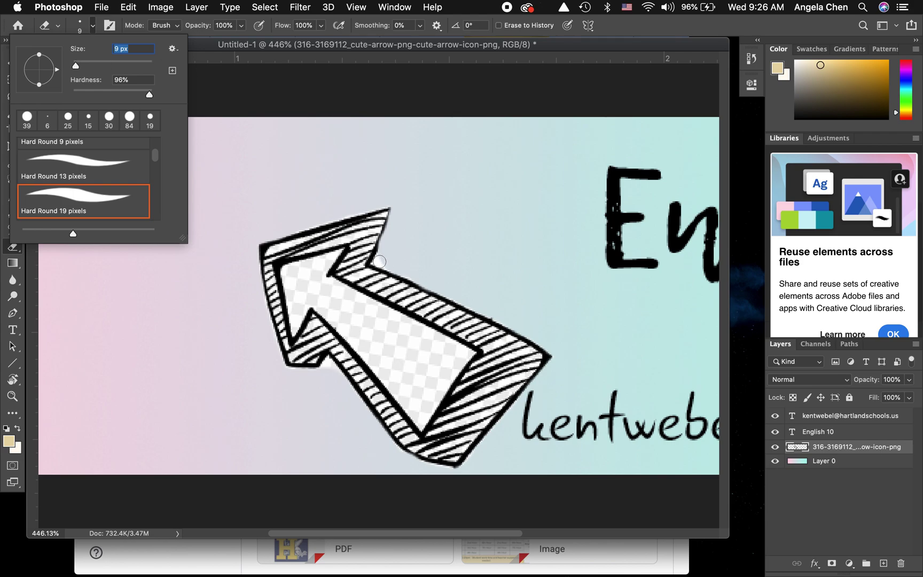
key("Return")
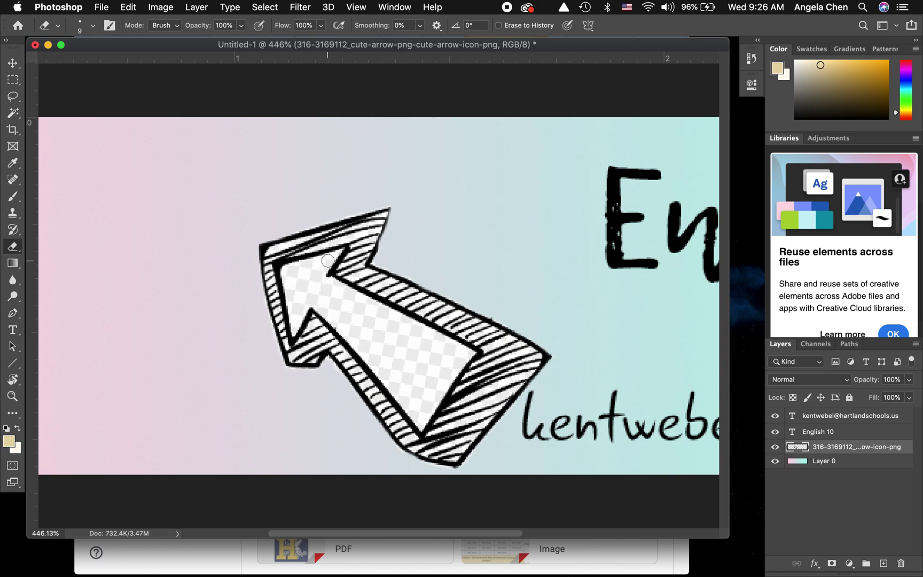
mouse_move(328, 261)
left_mouse_down()
mouse_move(289, 270)
mouse_move(293, 295)
mouse_move(287, 274)
mouse_move(300, 293)
mouse_move(306, 273)
mouse_move(303, 284)
mouse_move(315, 289)
mouse_move(317, 269)
left_mouse_up()
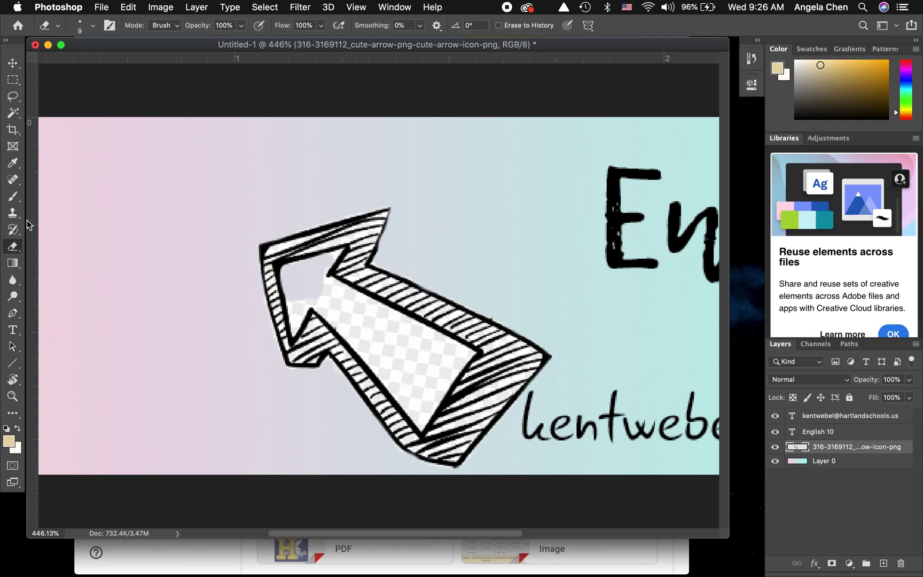
left_click(11, 231)
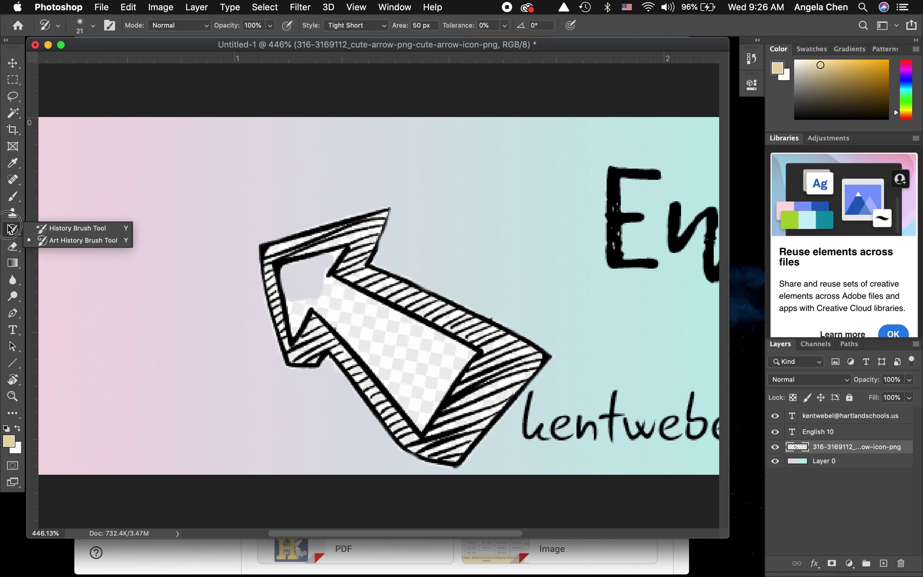
- Paint the arrow's shaft and arrowhead interior white with the Brush tool
left_click(14, 198)
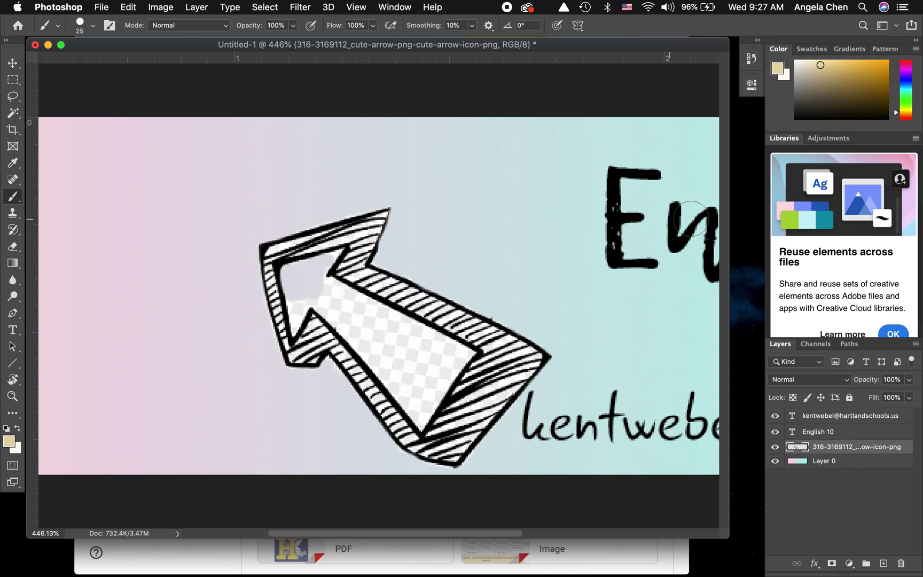
left_click_drag(817, 84, 796, 61)
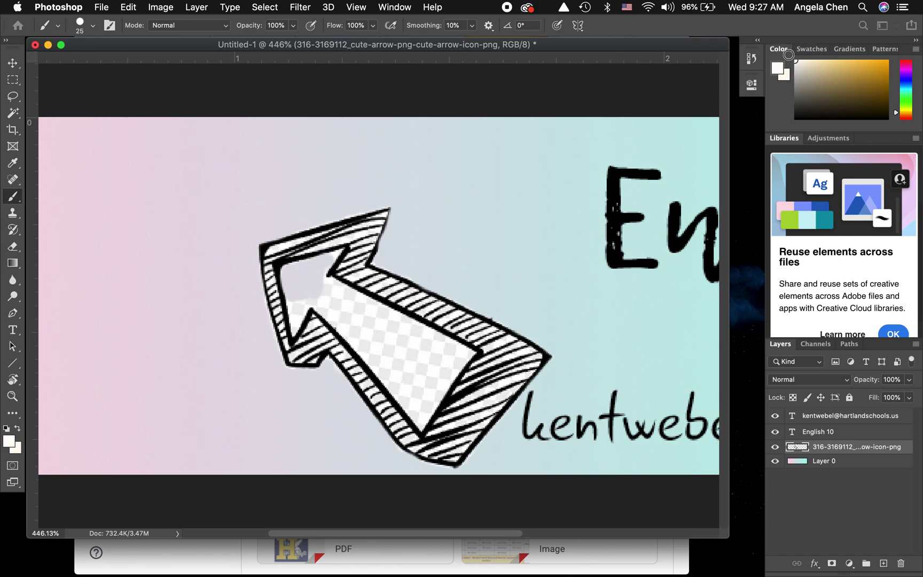
mouse_move(401, 340)
left_mouse_down()
mouse_move(310, 283)
mouse_move(401, 333)
mouse_move(427, 359)
mouse_move(447, 355)
left_mouse_up()
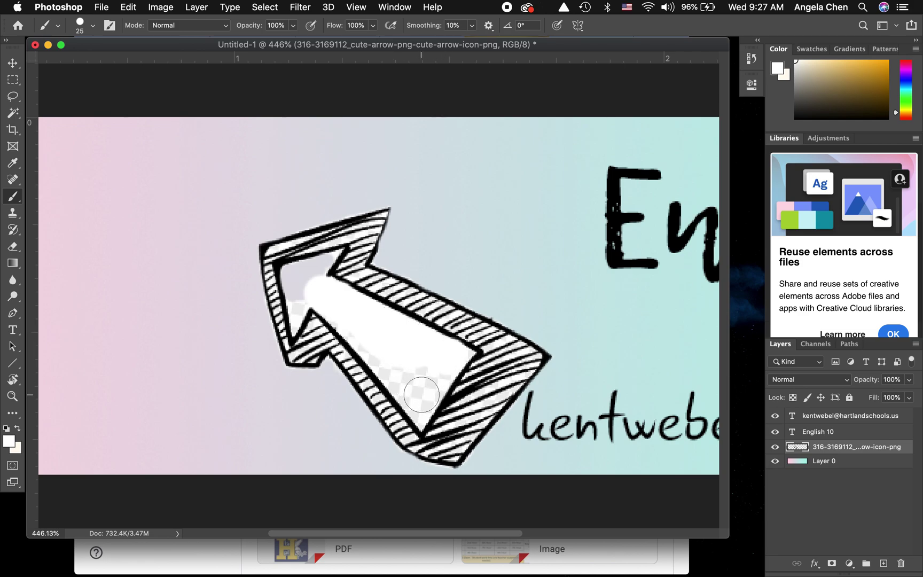
mouse_move(420, 399)
left_mouse_down()
mouse_move(437, 360)
mouse_move(417, 363)
mouse_move(408, 381)
mouse_move(388, 355)
mouse_move(414, 392)
mouse_move(373, 342)
mouse_move(379, 343)
left_mouse_up()
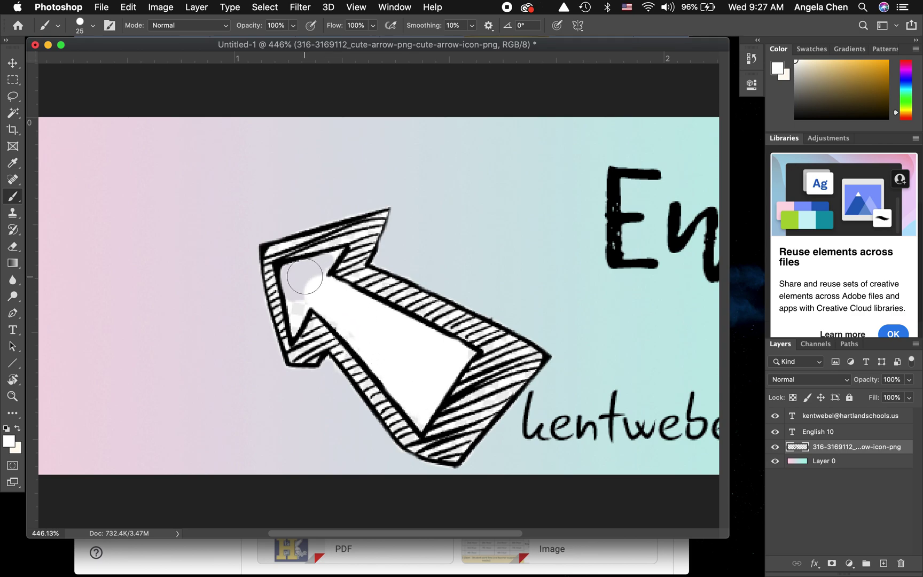
mouse_move(298, 272)
left_mouse_down()
mouse_move(287, 274)
mouse_move(311, 284)
mouse_move(323, 279)
left_mouse_up()
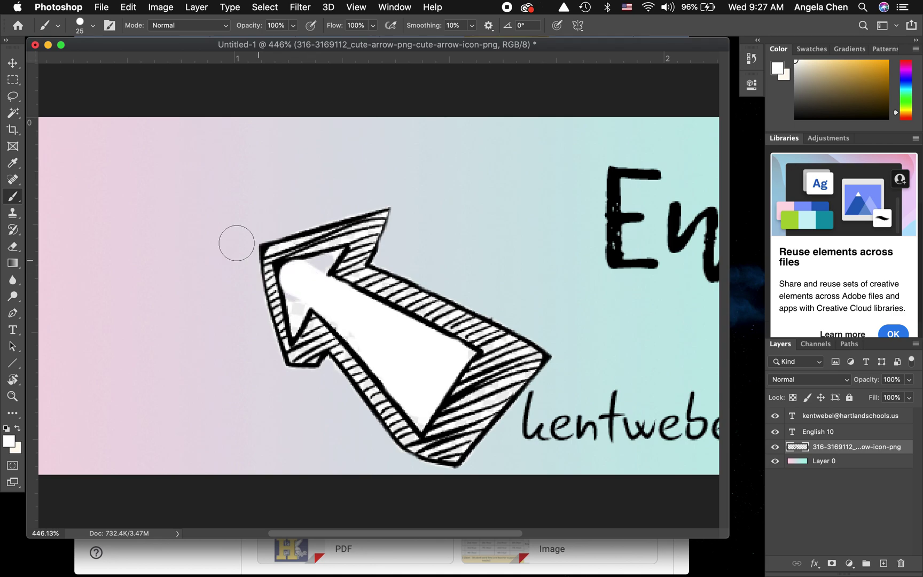
- Touch up the arrow's inner edges in white with the brush shrunk to 14 px, then 4 px
left_click(91, 27)
left_click_drag(78, 63, 78, 63)
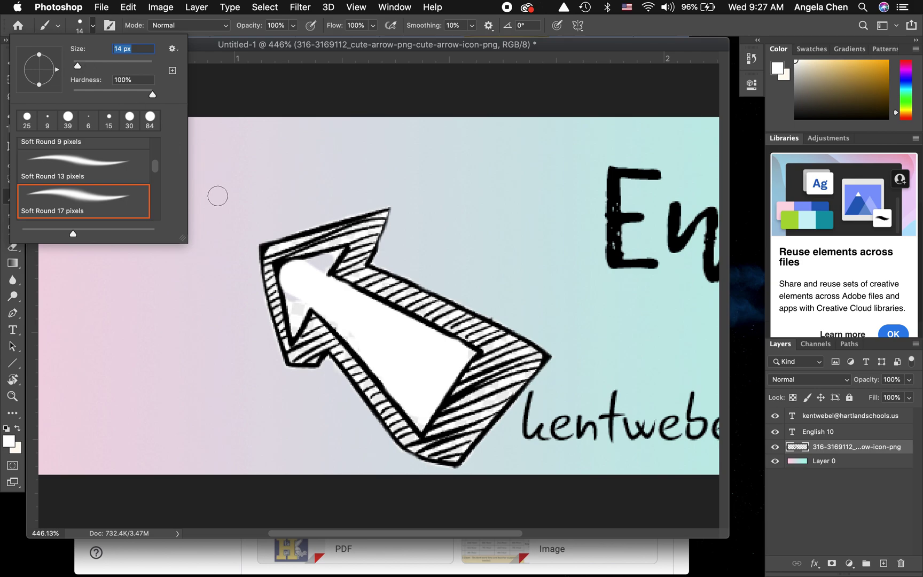
left_click(317, 263)
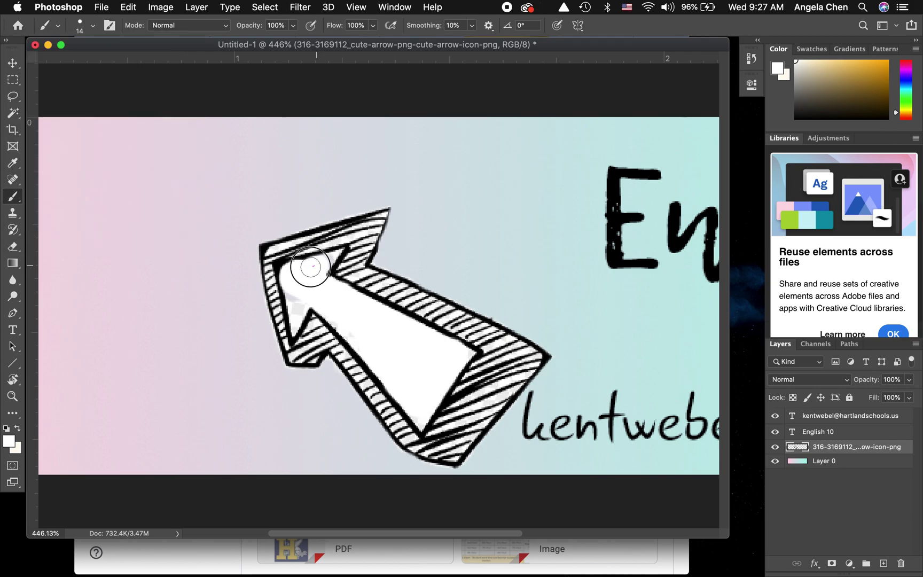
mouse_move(292, 291)
left_mouse_down()
mouse_move(298, 306)
mouse_move(336, 309)
mouse_move(362, 340)
mouse_move(343, 316)
left_mouse_up()
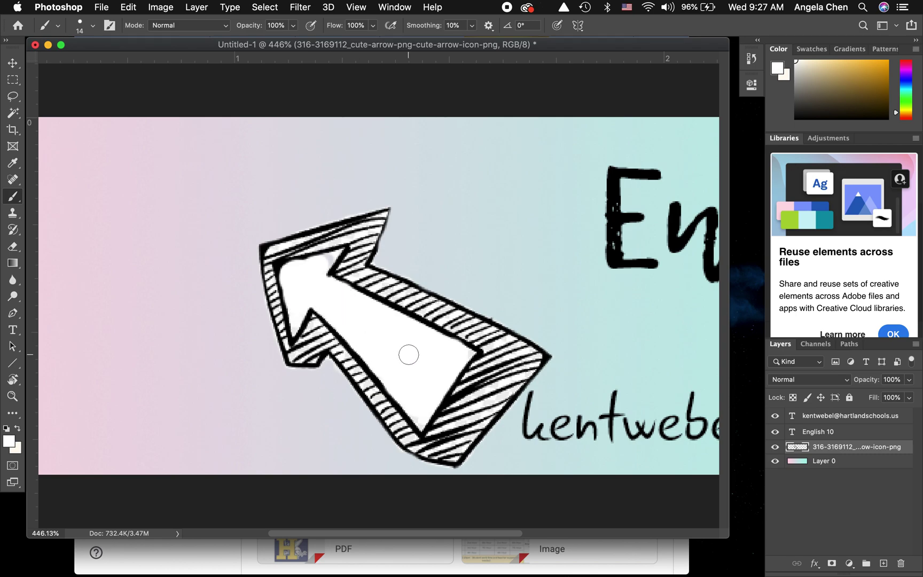
left_click(93, 26)
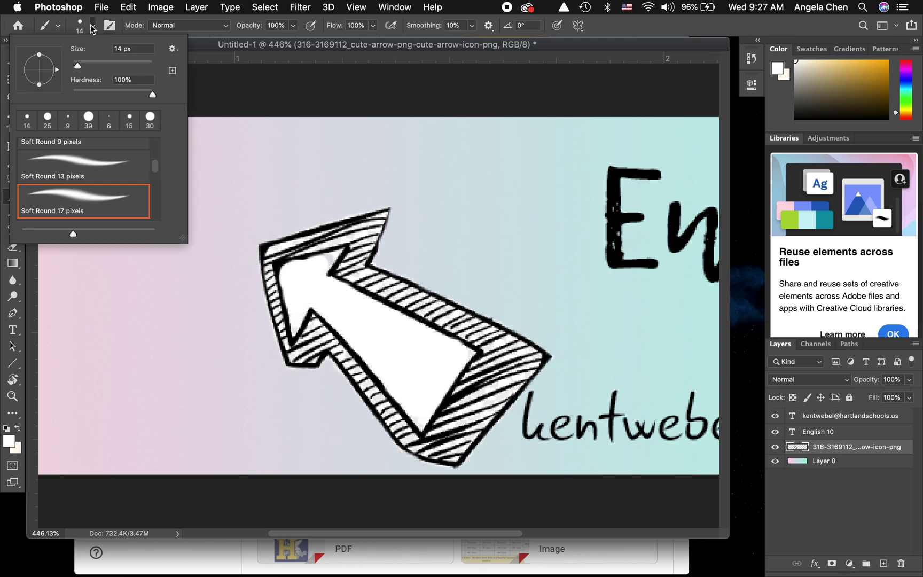
left_click_drag(77, 66, 74, 66)
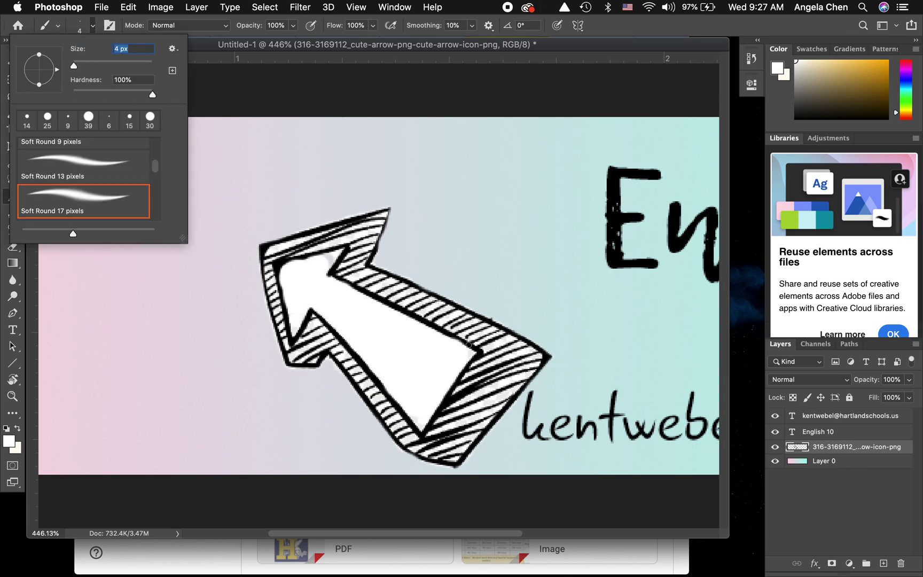
left_click(472, 353)
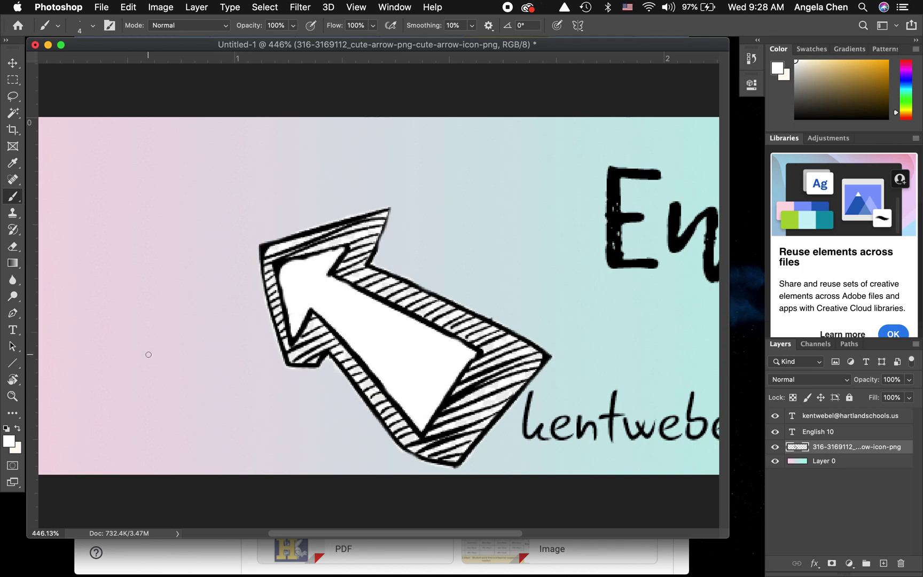
scroll(117, 362, "down", 2)
scroll(117, 362, "down", 5)
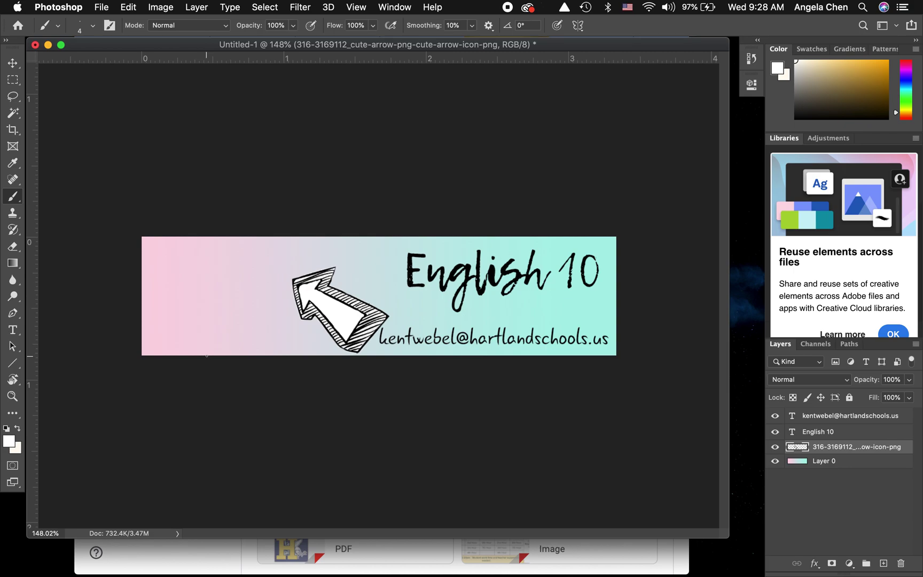
- Draw a text box over the arrow's shaft and set the font size to 6 pt
key("v")
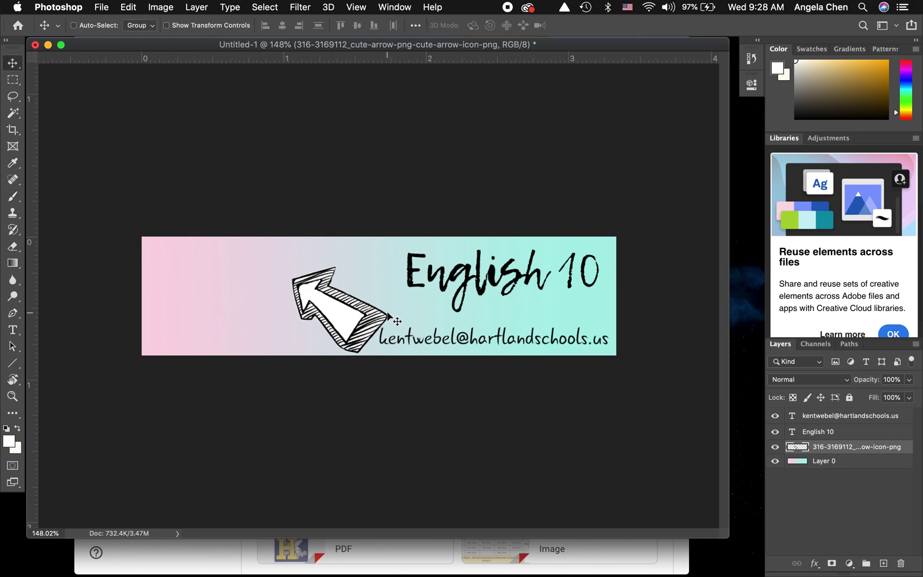
key("t")
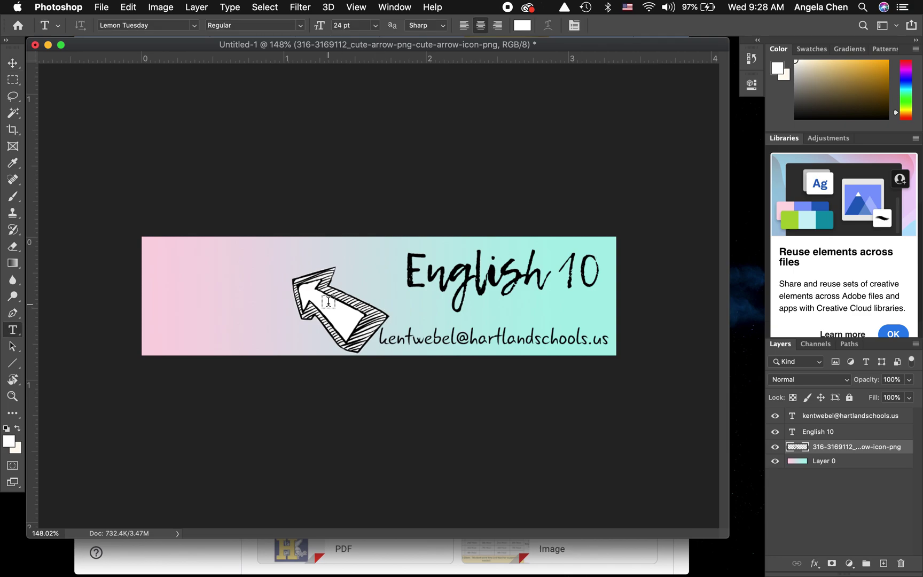
scroll(328, 302, "up", 5)
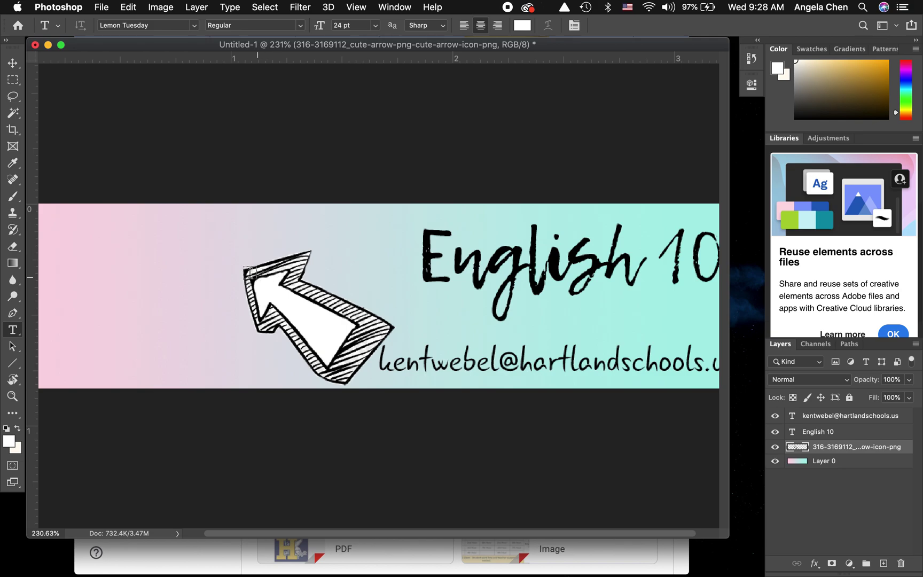
left_click_drag(266, 287, 350, 344)
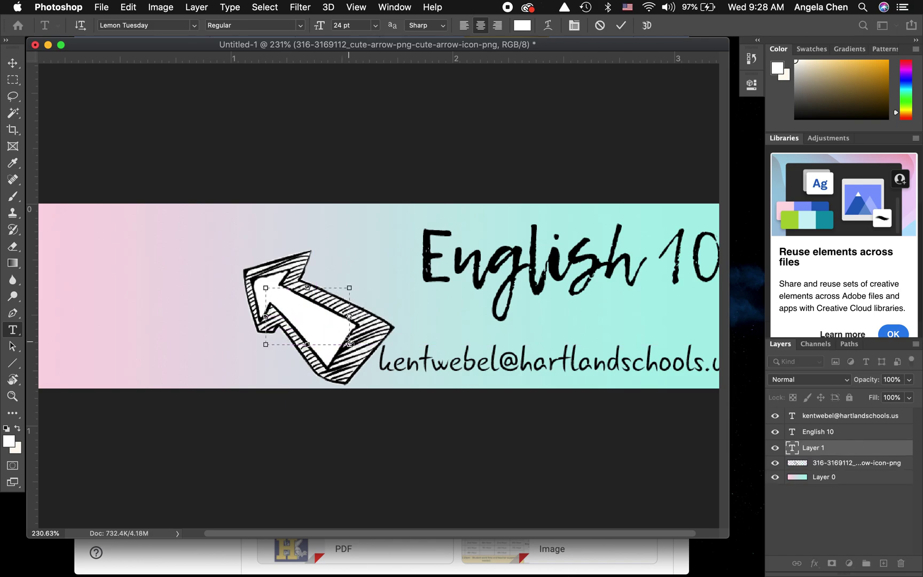
left_click(375, 25)
left_click(356, 72)
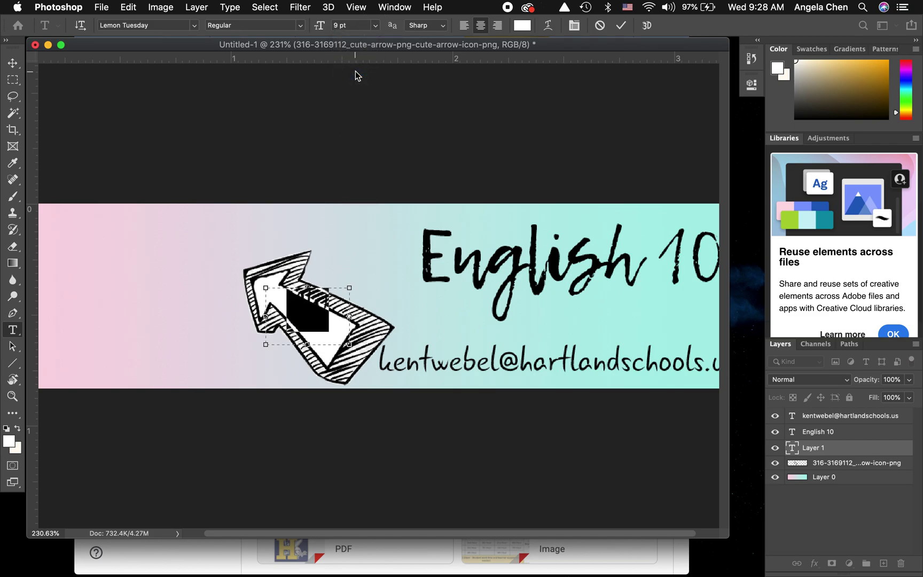
left_click(377, 27)
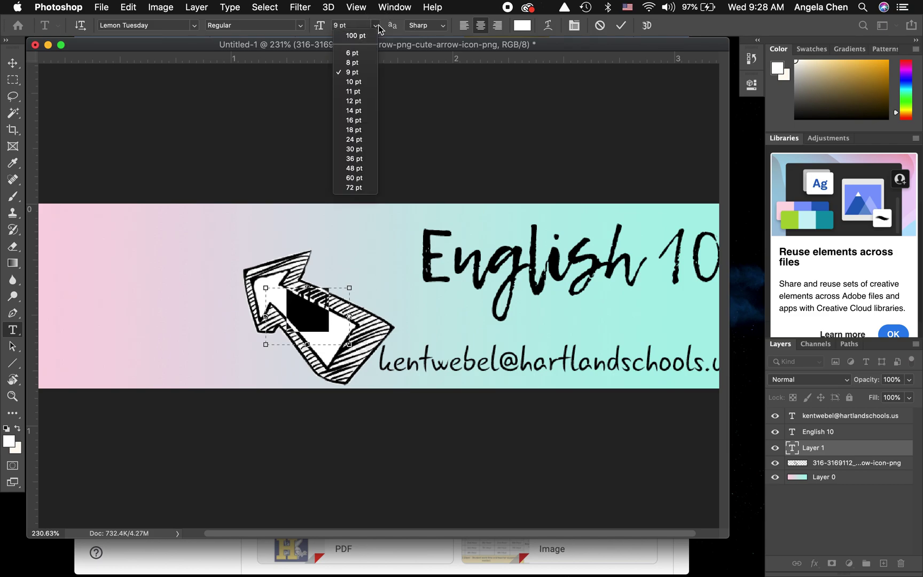
left_click(353, 53)
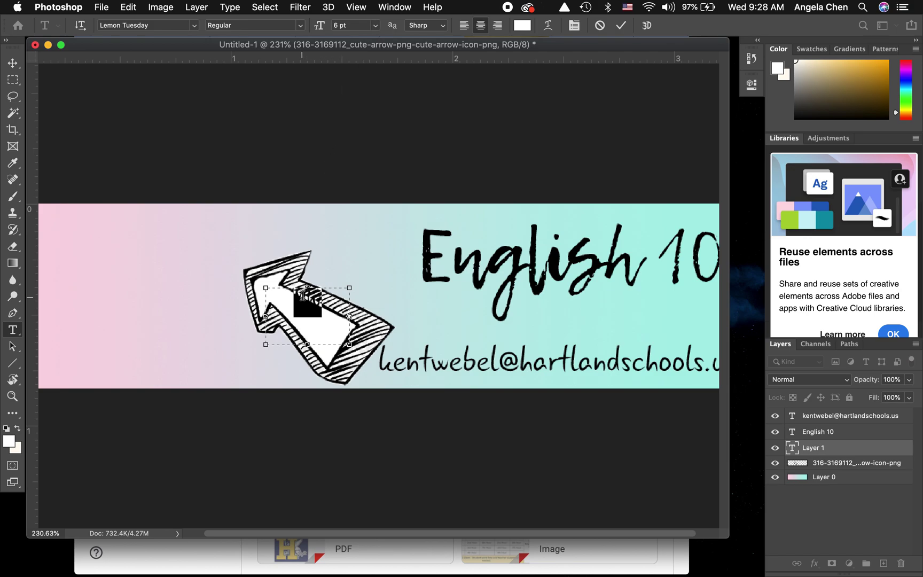
left_click(324, 311)
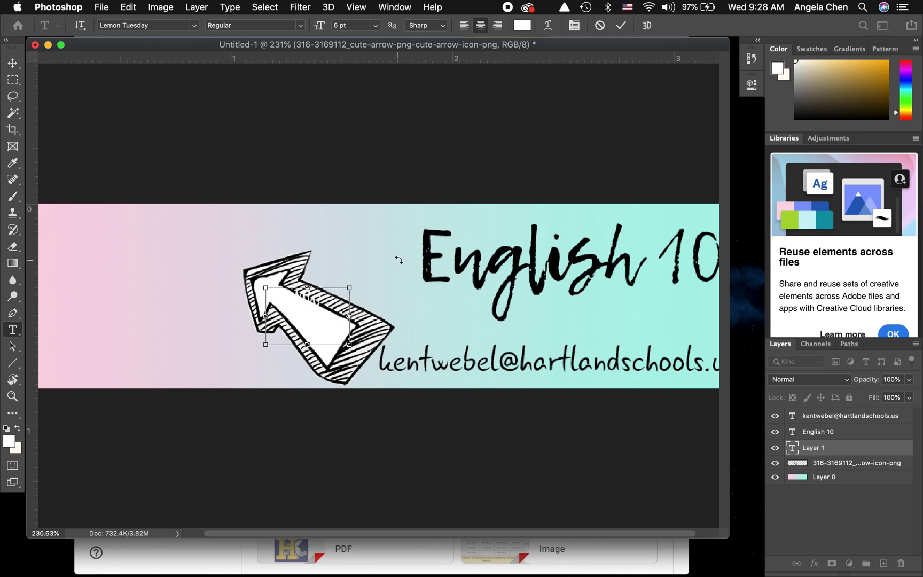
- Make the text black, type 'MW 11am', and commit it
key("super+a")
left_click(522, 26)
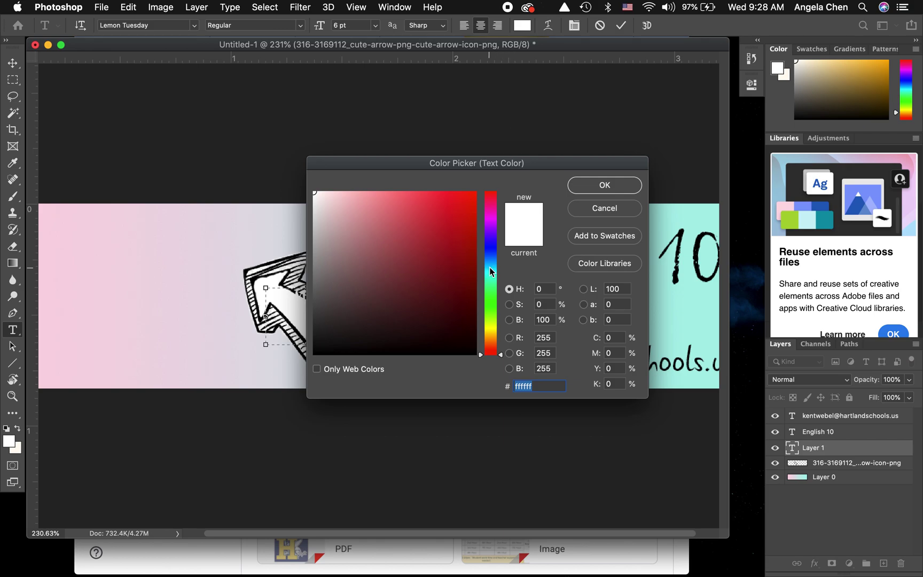
left_click_drag(322, 344, 287, 369)
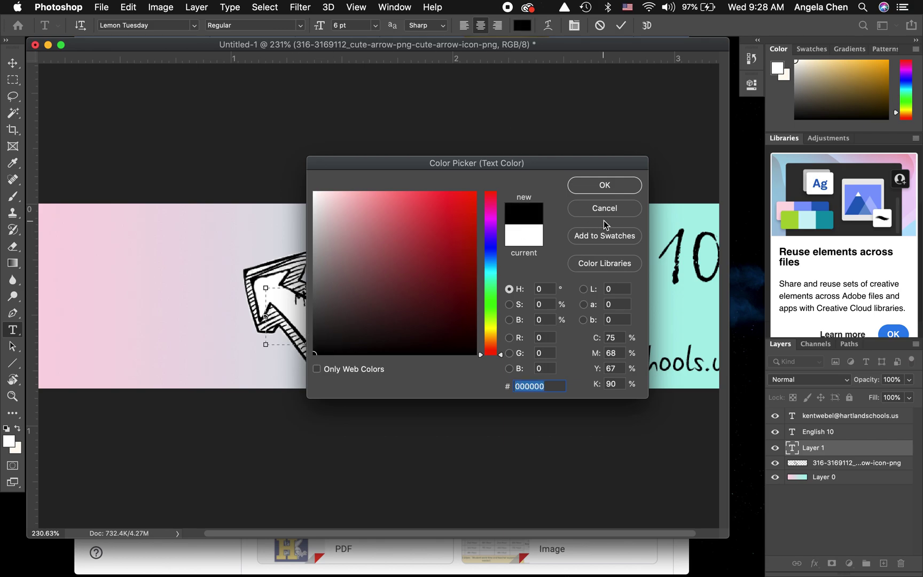
left_click(605, 184)
left_click(330, 307)
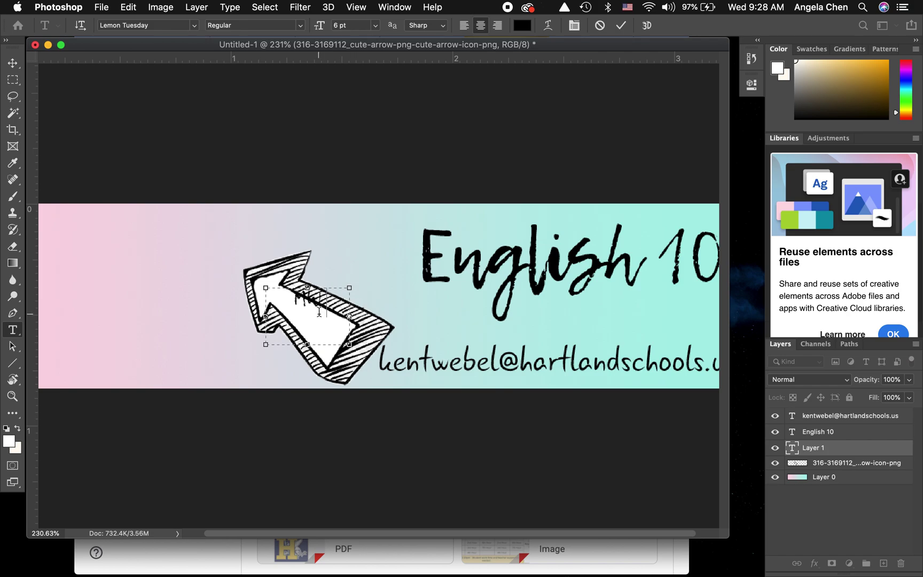
type("Many")
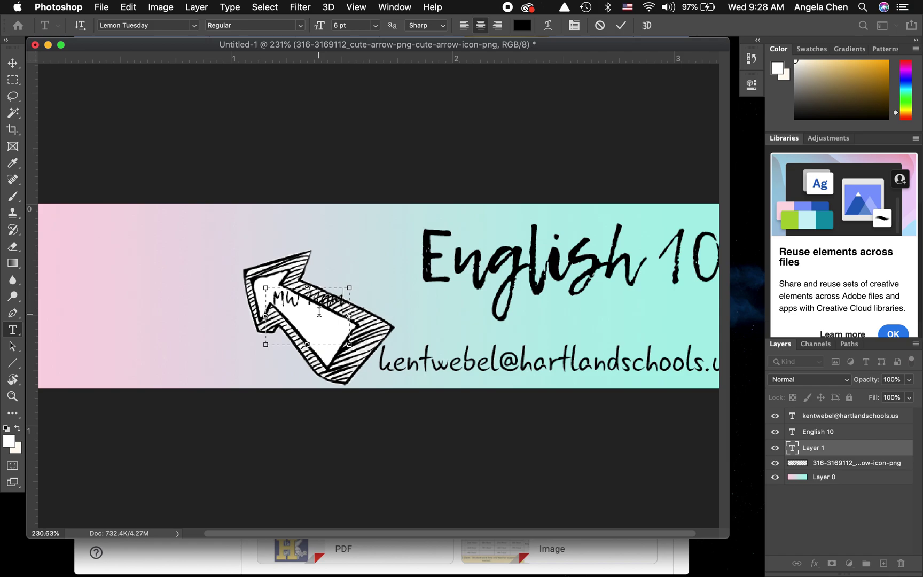
left_click(621, 25)
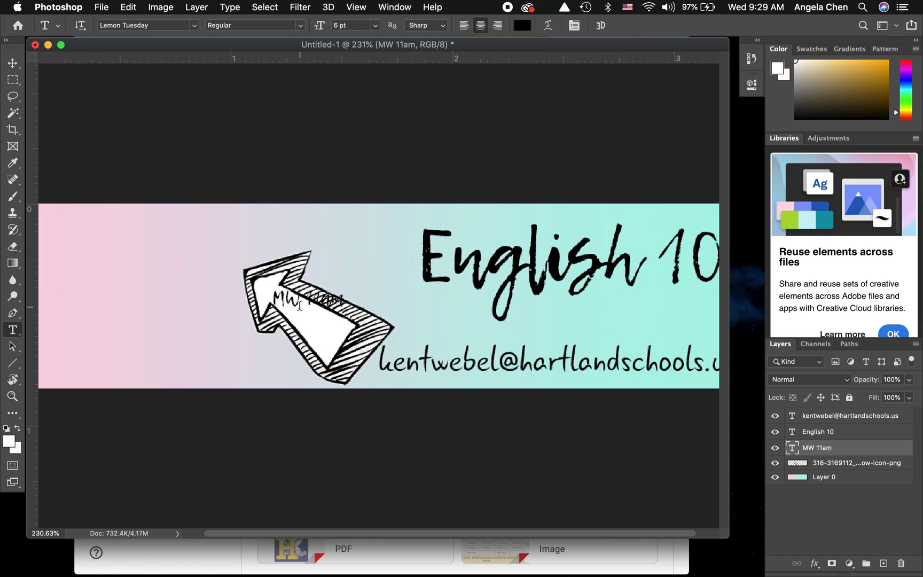
- Move the MW 11am text down-left, rotate it about 29° along the shaft, and enlarge it to about 117%
key("v")
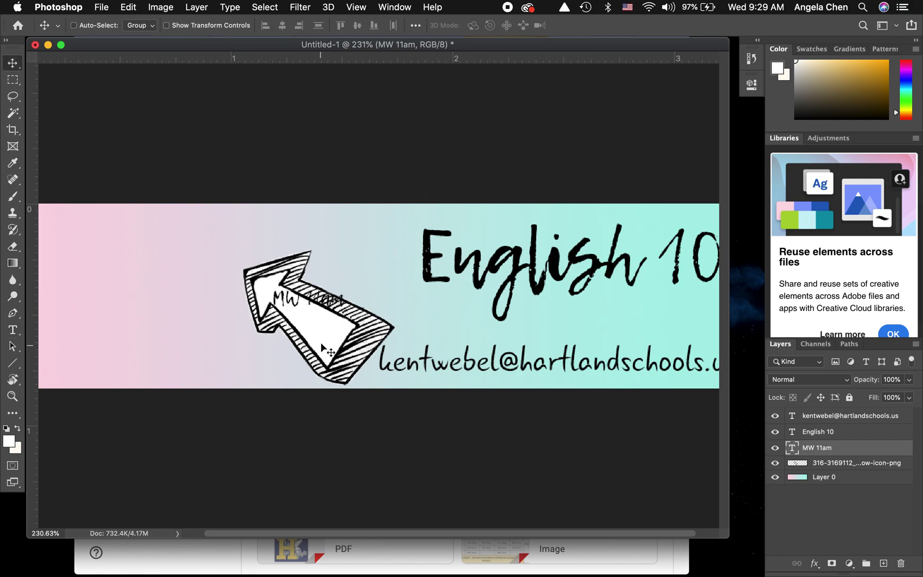
left_click_drag(323, 303, 334, 327)
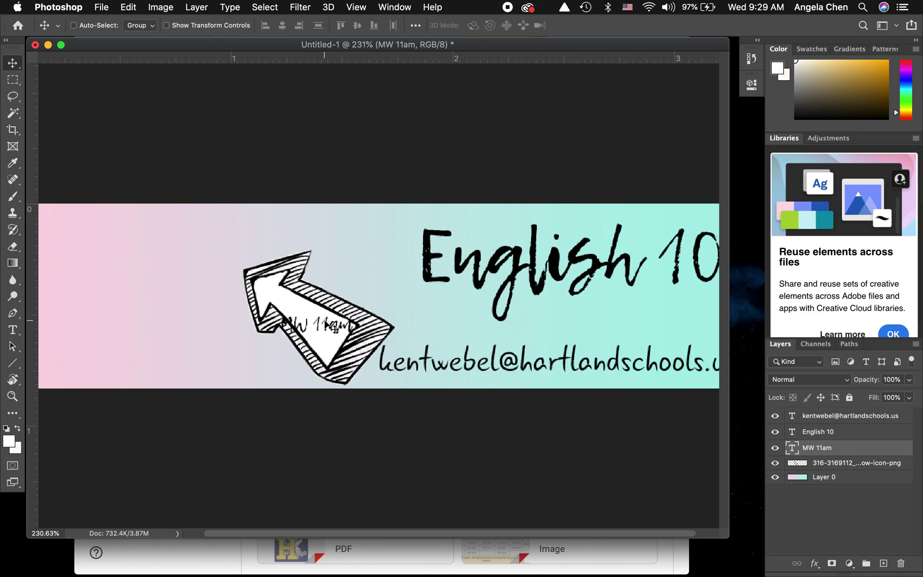
key("super+t")
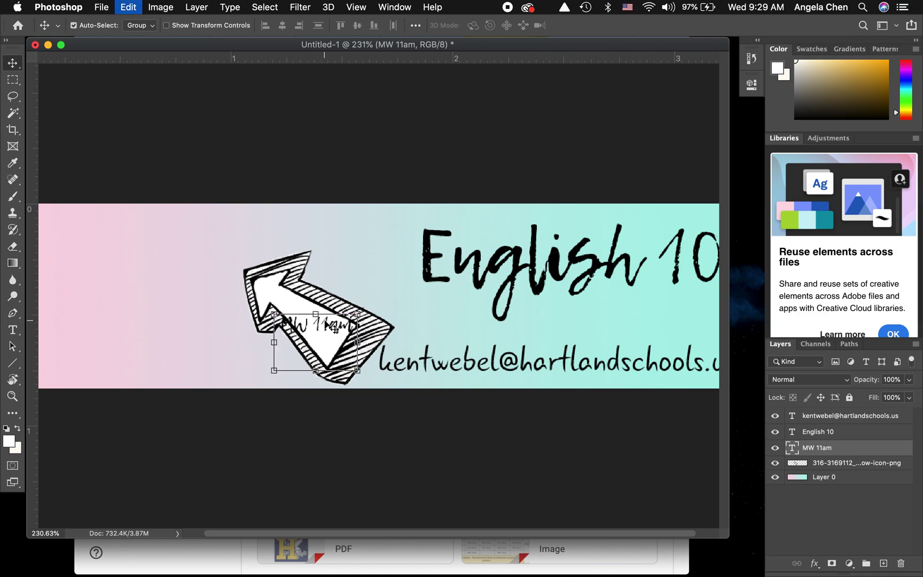
left_click_drag(391, 330, 392, 369)
left_click_drag(334, 351, 322, 338)
left_click_drag(278, 284, 272, 277)
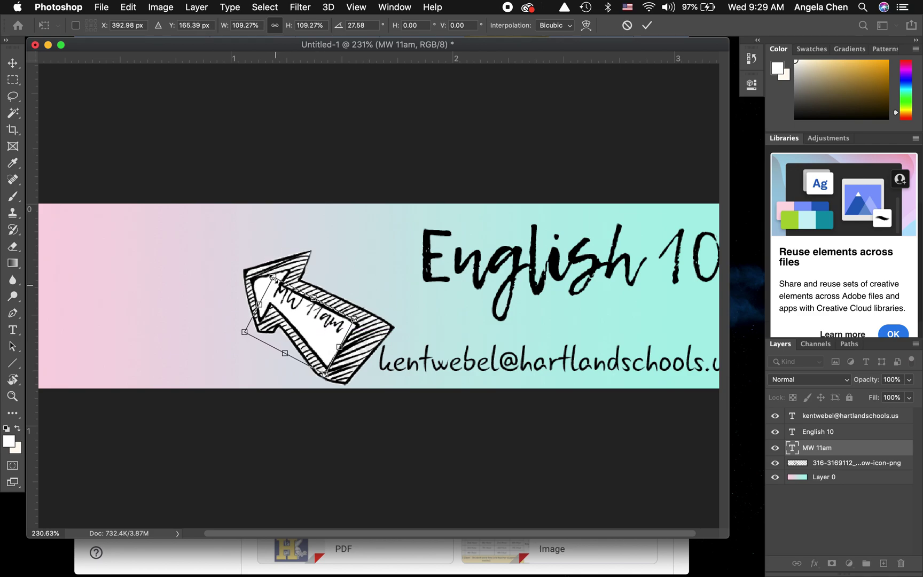
left_click_drag(298, 311, 295, 316)
left_click_drag(323, 378, 331, 329)
key("Return")
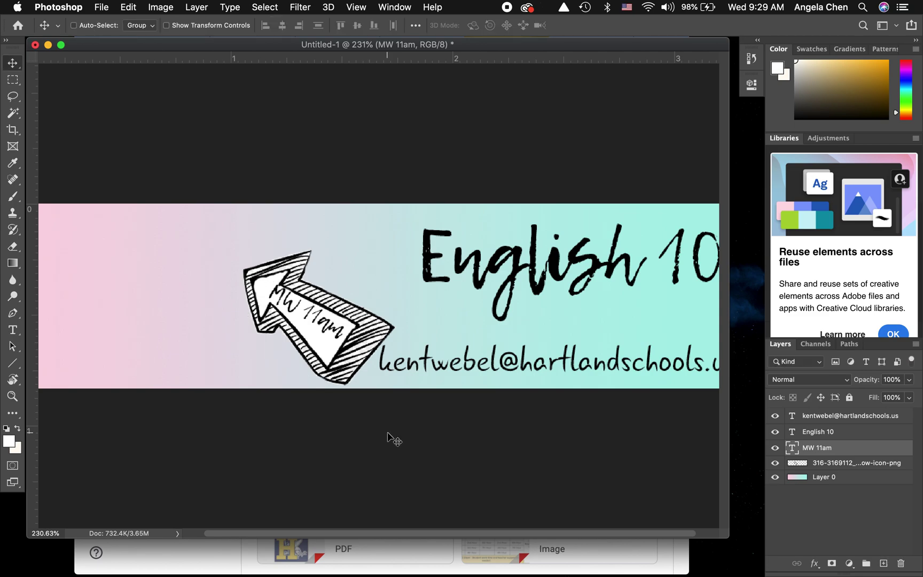
scroll(394, 439, "down", 1)
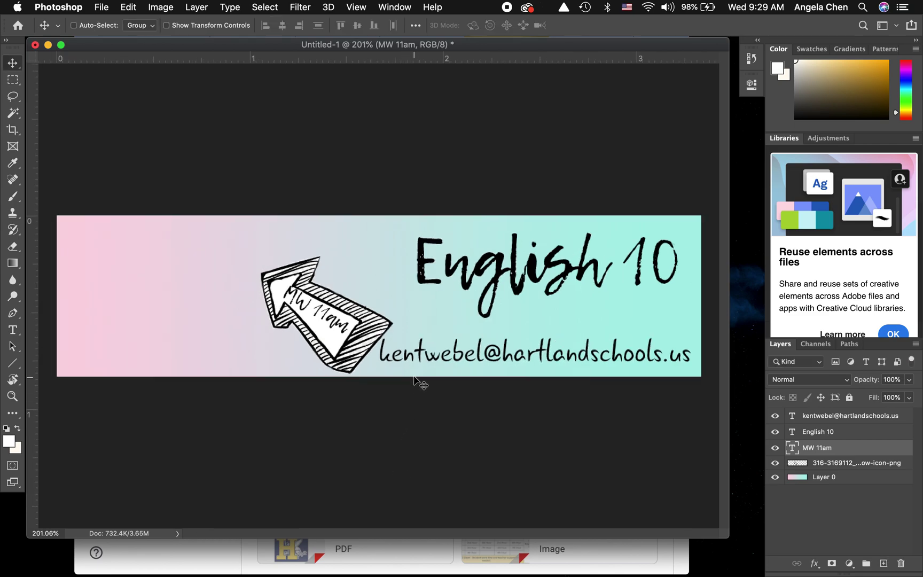
- Export the banner as a 1000×250 JPG at 100% named 'English 10 4th' to the Desktop, then minimize it
left_click(103, 8)
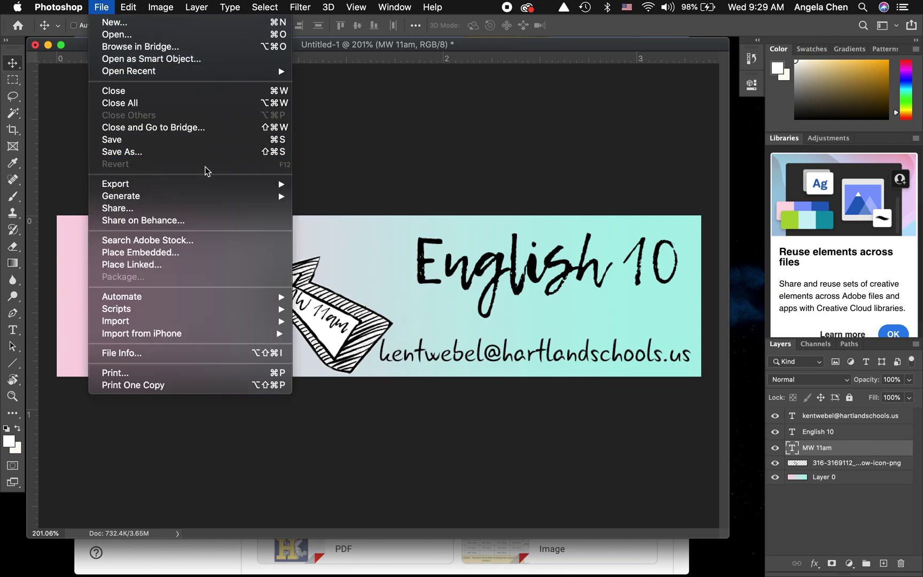
mouse_move(269, 183)
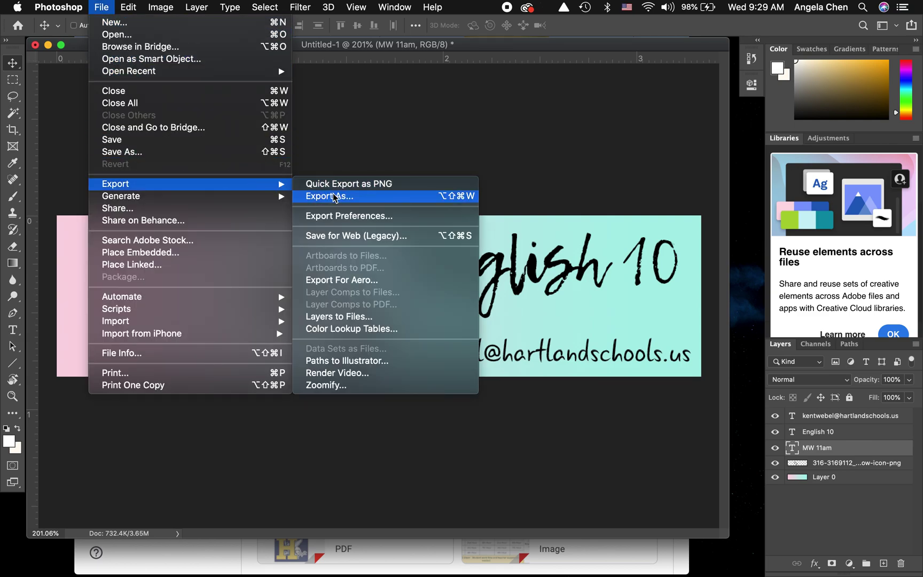
left_click(335, 198)
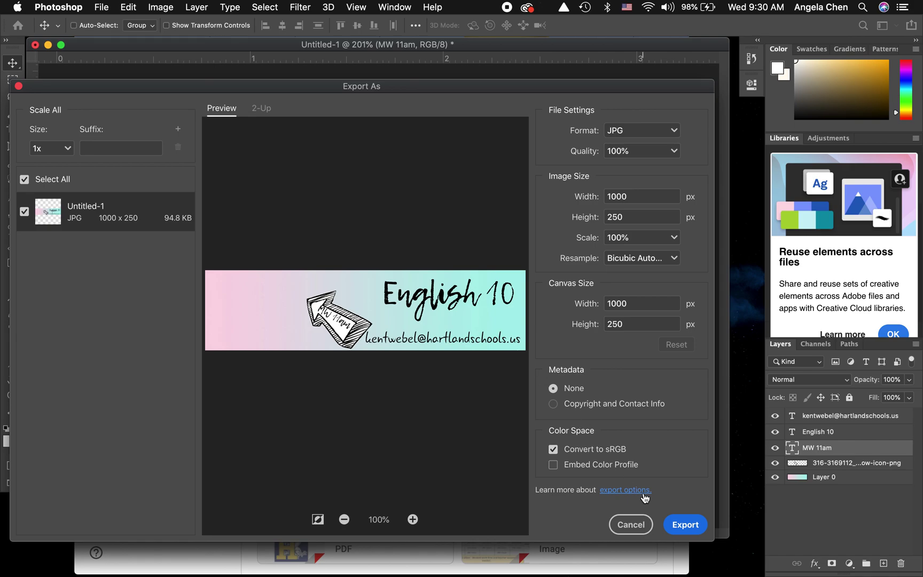
left_click(682, 529)
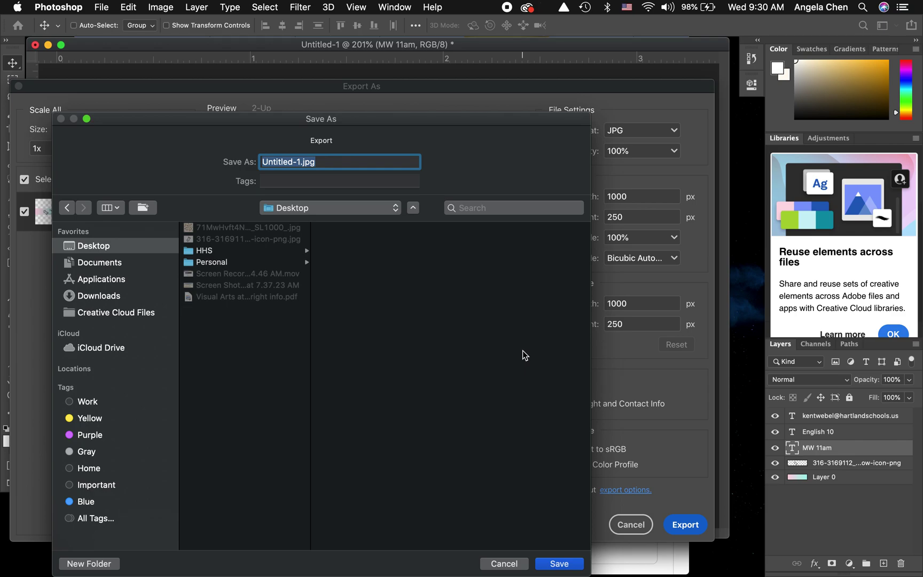
type("English 10 4th")
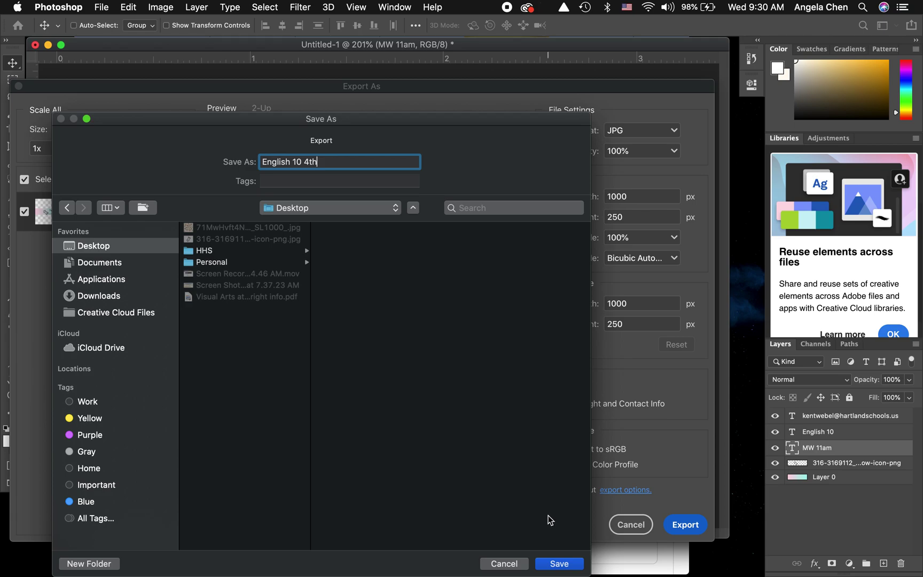
left_click(559, 566)
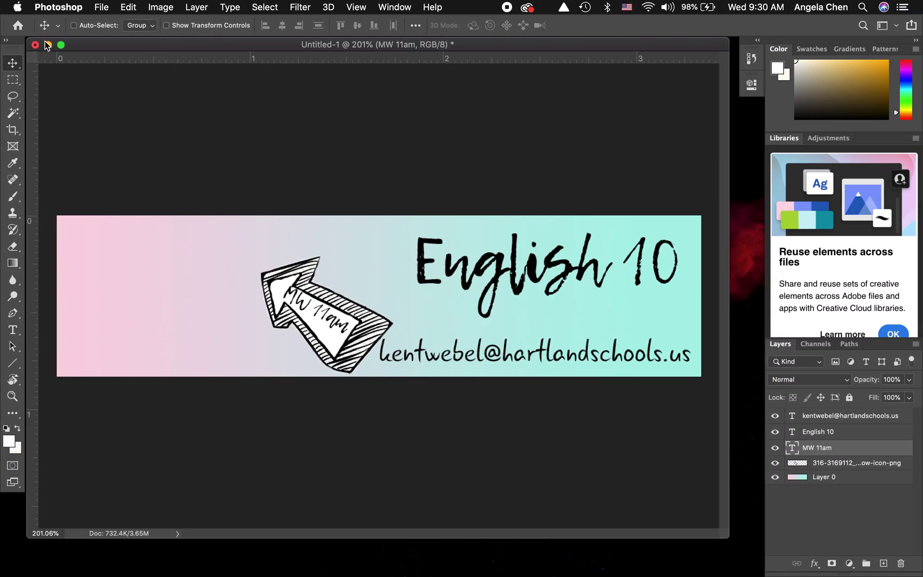
left_click(48, 44)
- Preview the exported English 10 4th.jpg in Quick Look, then return to Google Classroom in Chrome
left_click(418, 279)
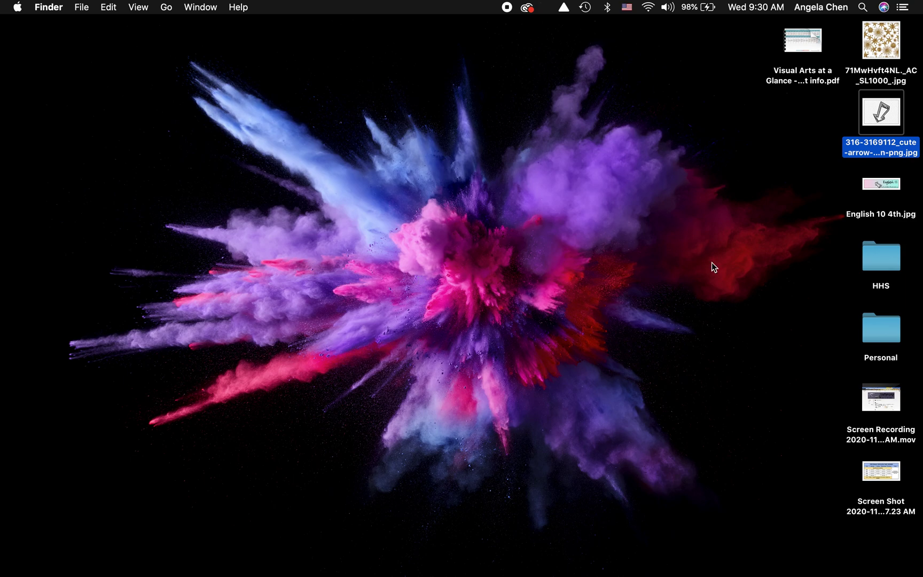
left_click(885, 184)
key("space")
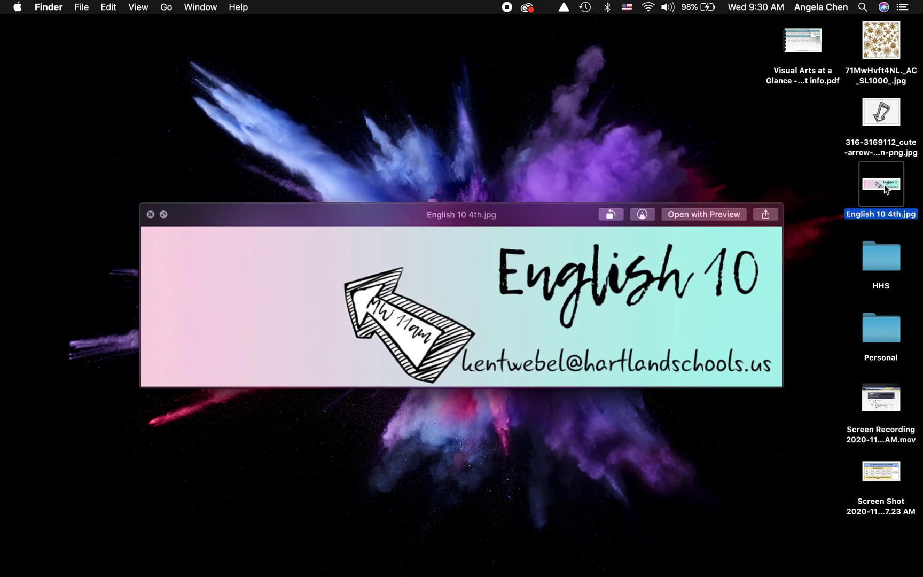
key("space")
mouse_move(671, 574)
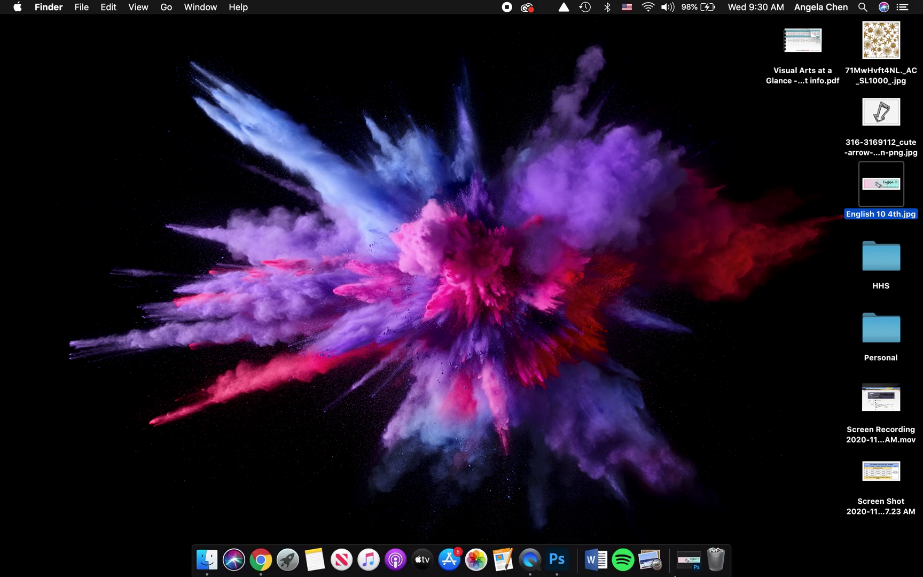
left_click(261, 559)
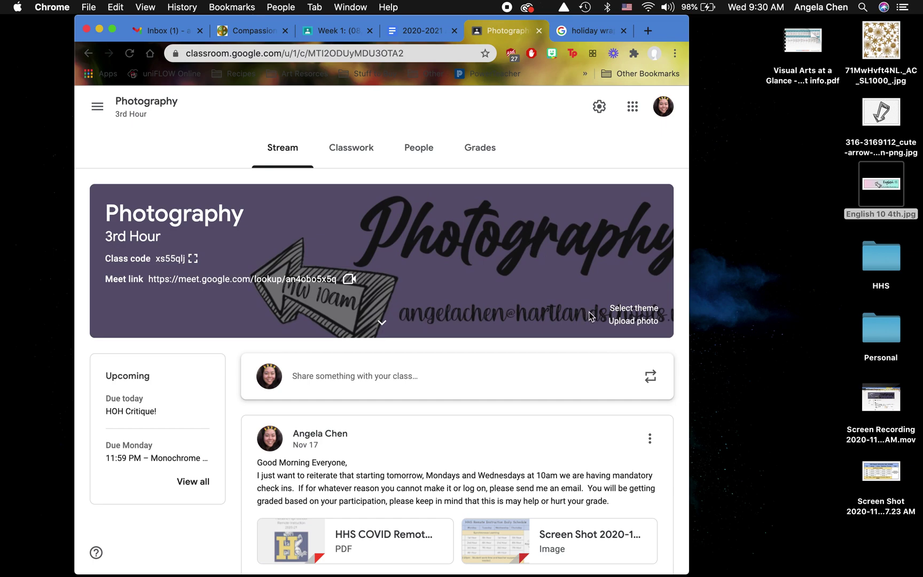
- Upload English 10 4th.jpg from the computer as the class header photo
left_click(615, 324)
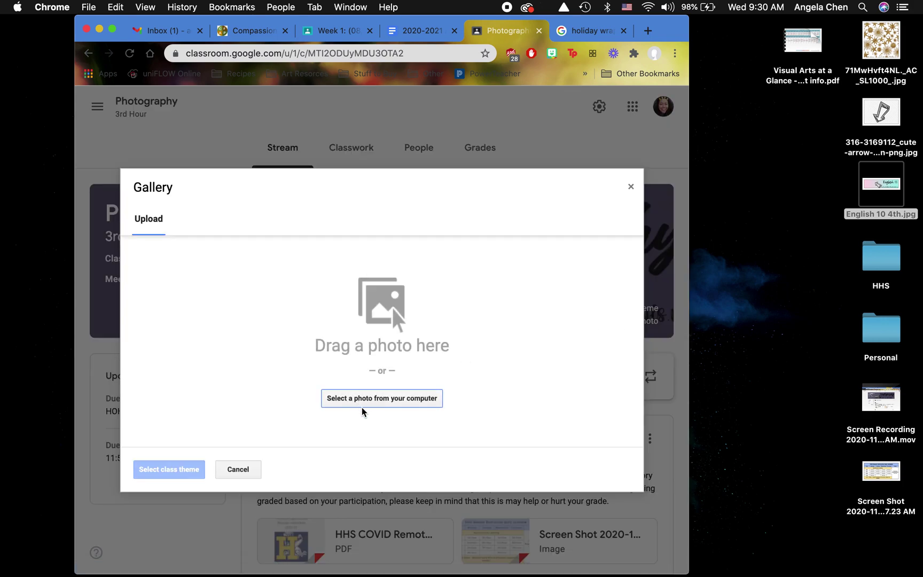
left_click(360, 400)
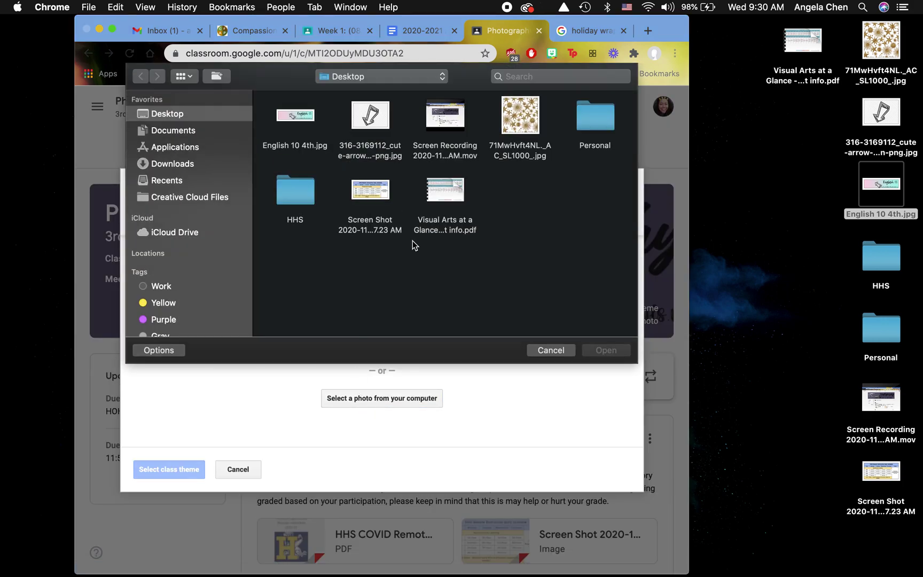
left_click(310, 118)
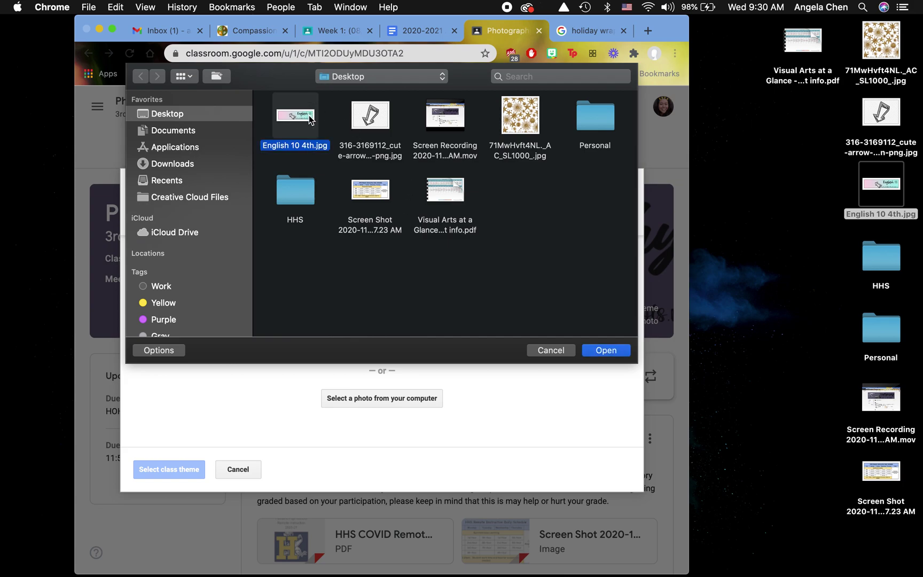
double_click(310, 118)
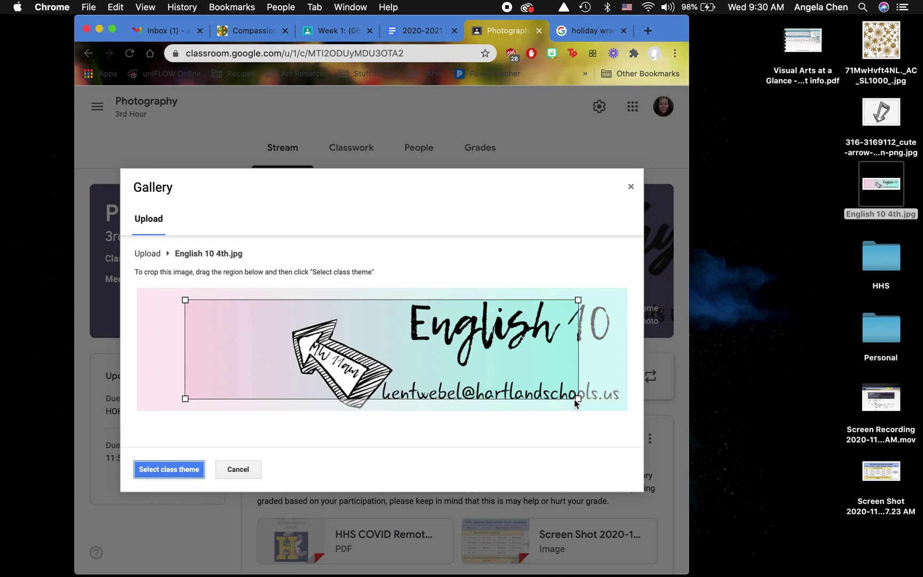
- Stretch the crop to the banner's full corners and set it as the class theme
left_click_drag(577, 400, 630, 419)
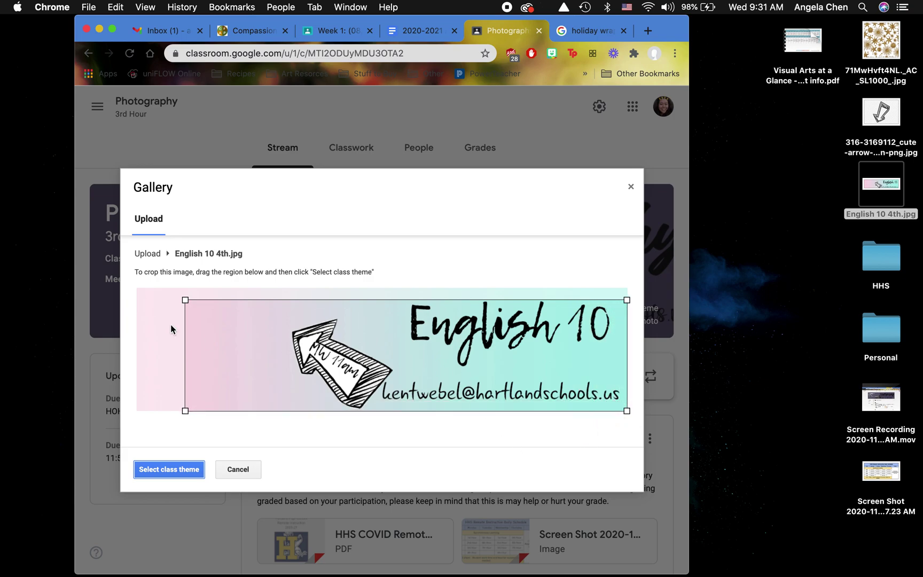
left_click_drag(185, 300, 129, 274)
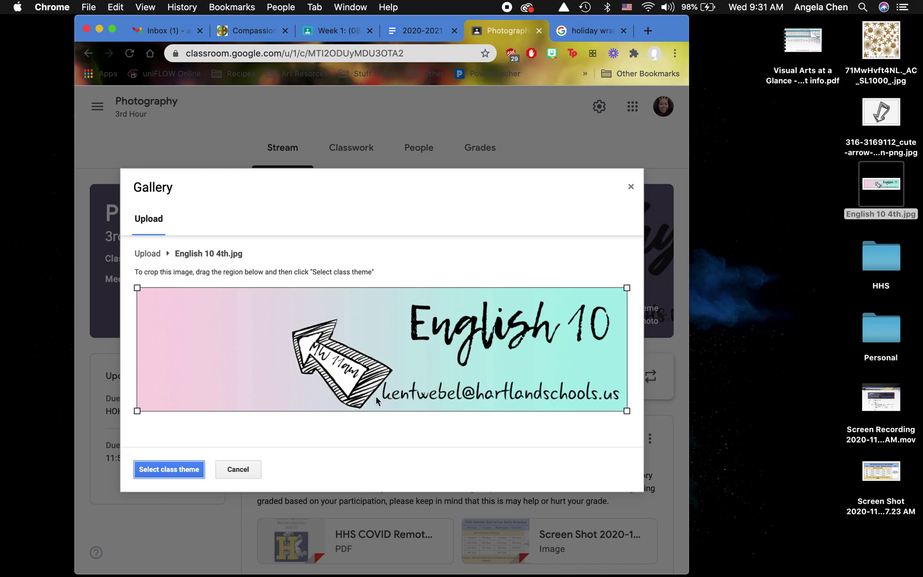
left_click(174, 472)
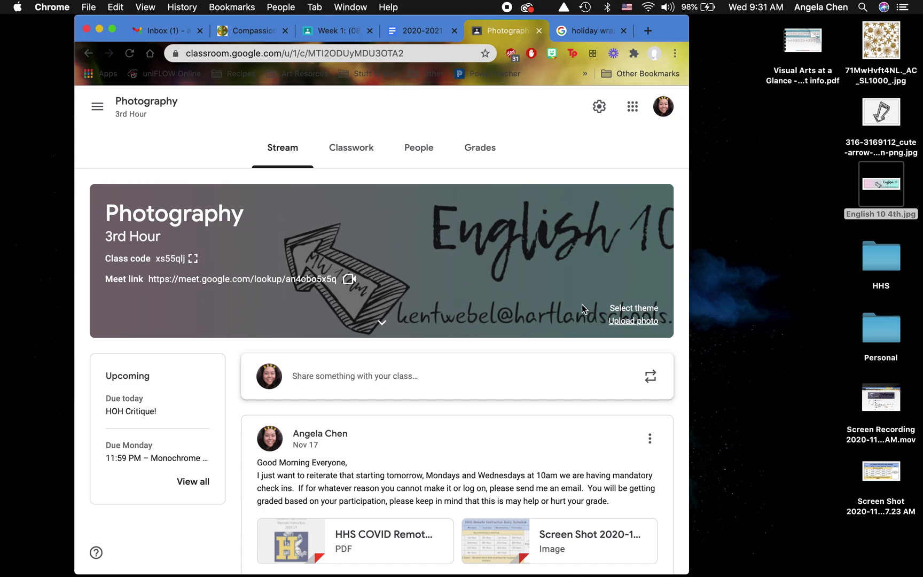
left_click(113, 28)
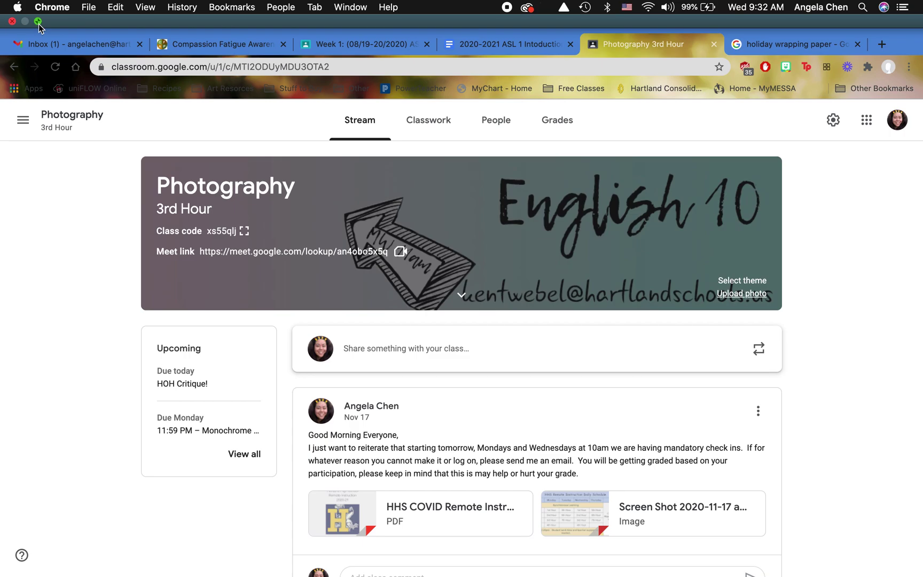
- Exit full screen on the class page and restore the minimized Photoshop Untitled-1 banner
left_click(35, 28)
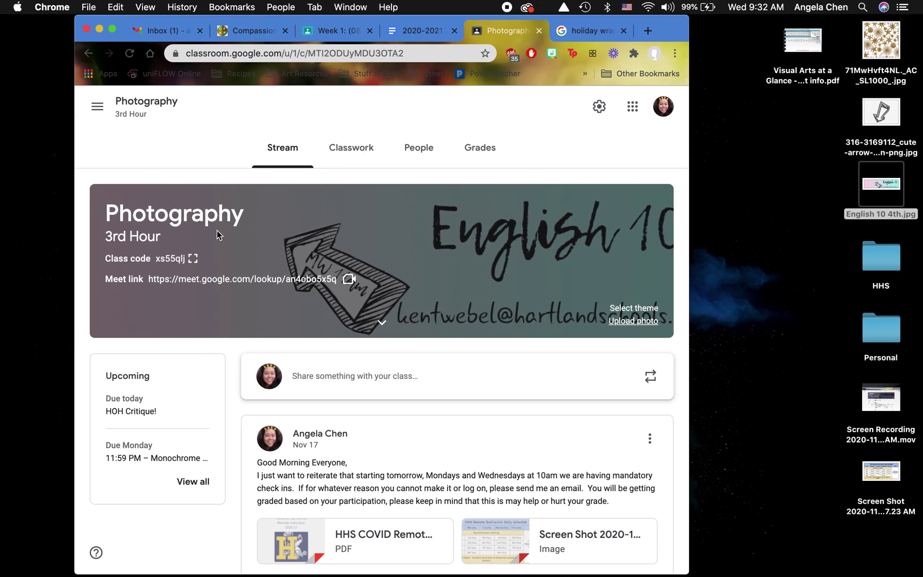
key("ctrl+Right")
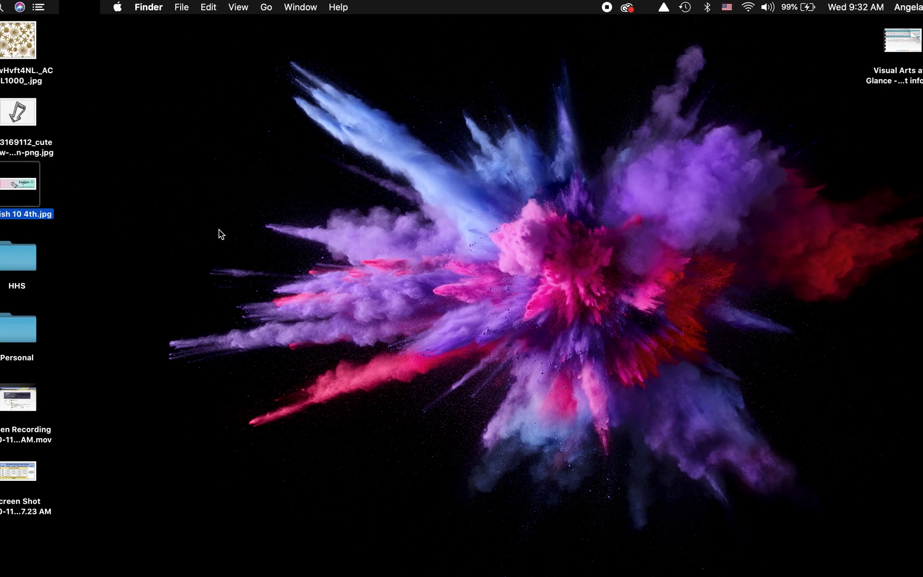
mouse_move(443, 563)
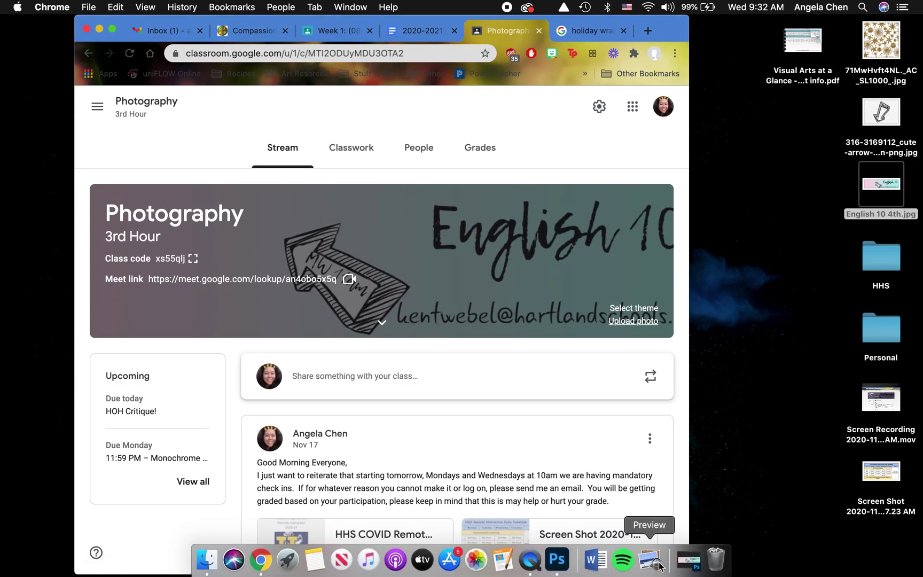
left_click(689, 560)
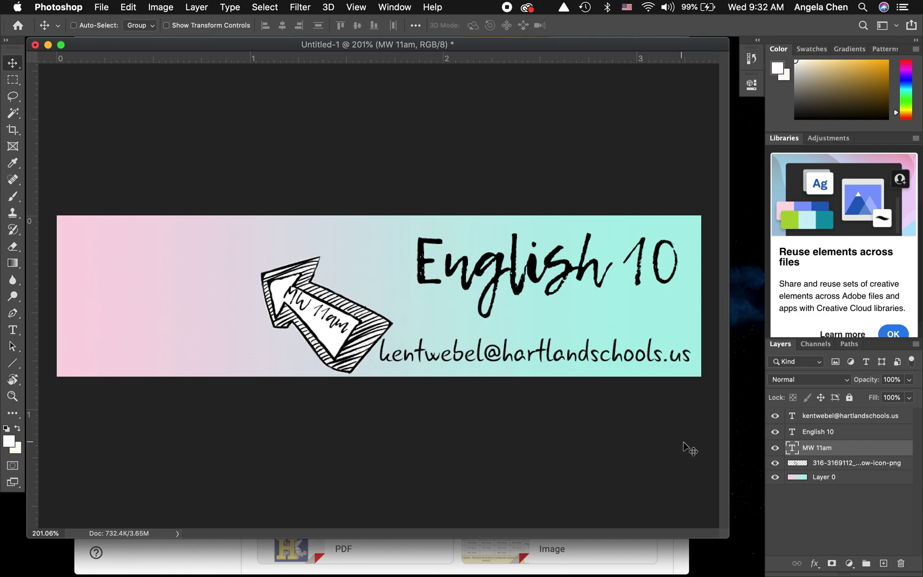
left_click(749, 481)
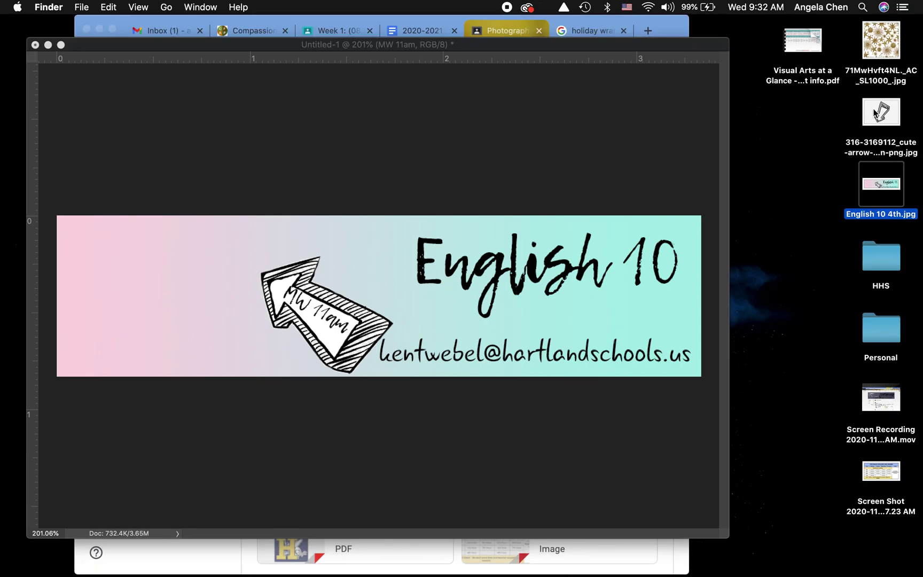
left_click(891, 48)
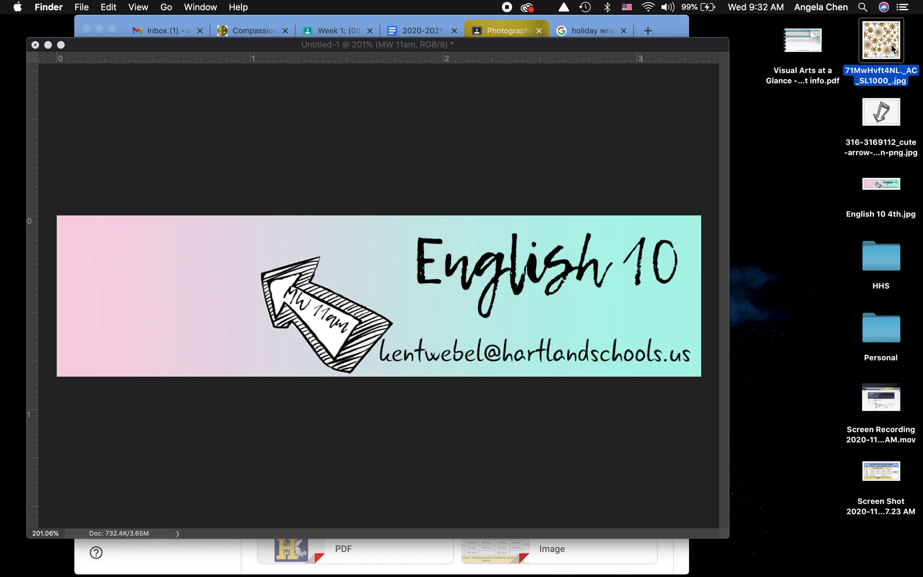
key("space")
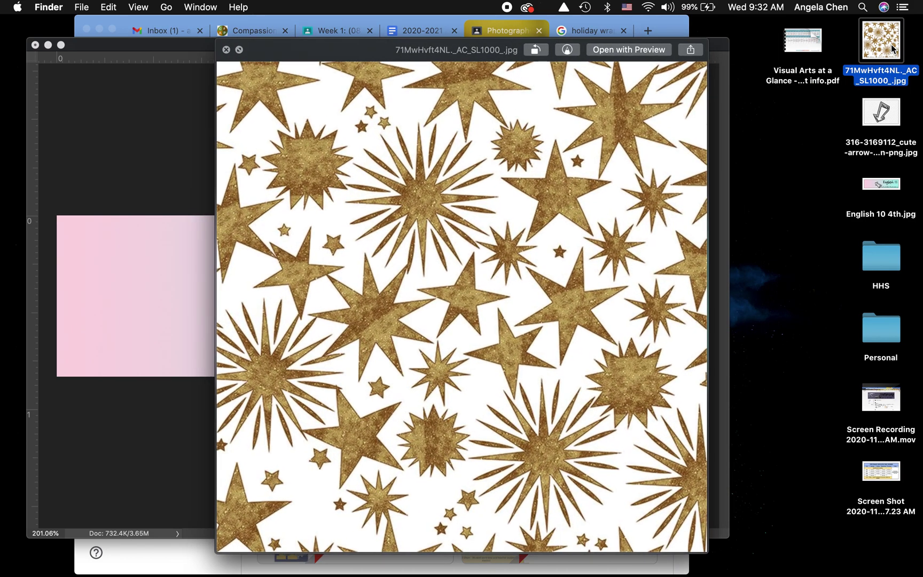
key("space")
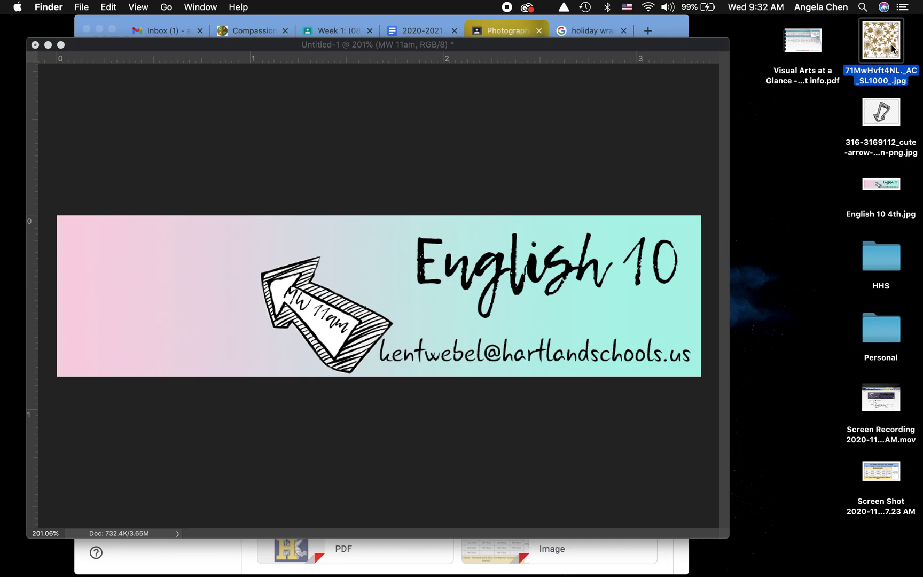
- Drop the gold star pattern onto the banner and scale it to the full banner width
left_click_drag(893, 48, 541, 321)
left_click_drag(881, 49, 479, 300)
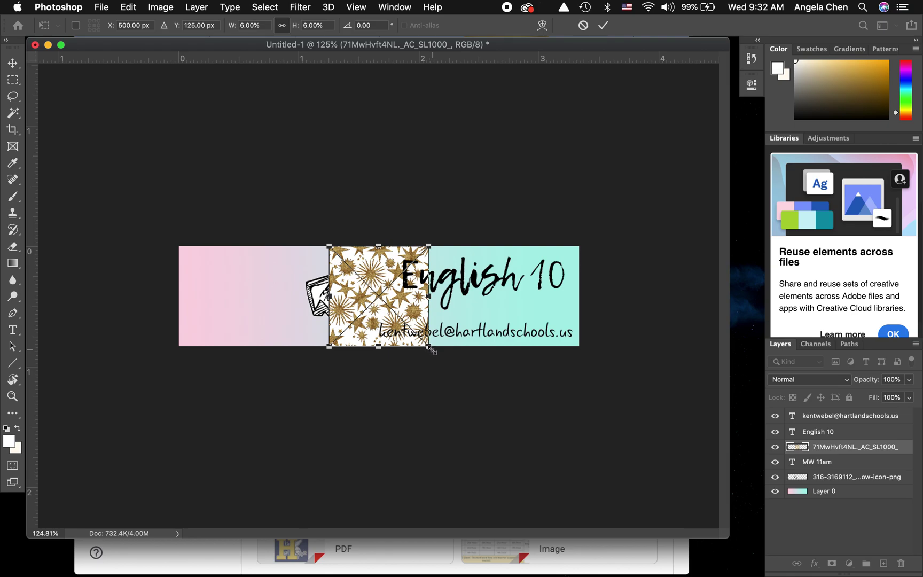
left_click_drag(431, 350, 486, 427)
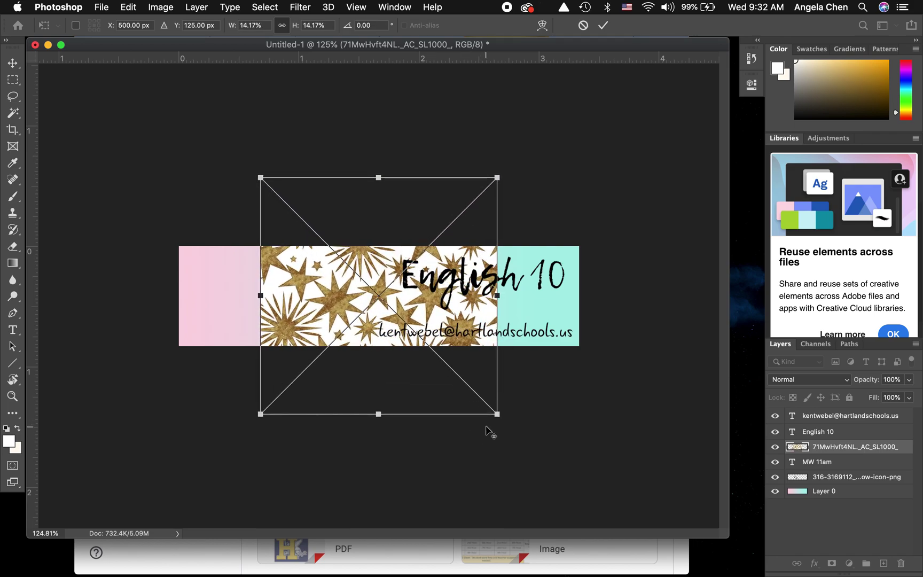
left_click_drag(496, 414, 575, 495)
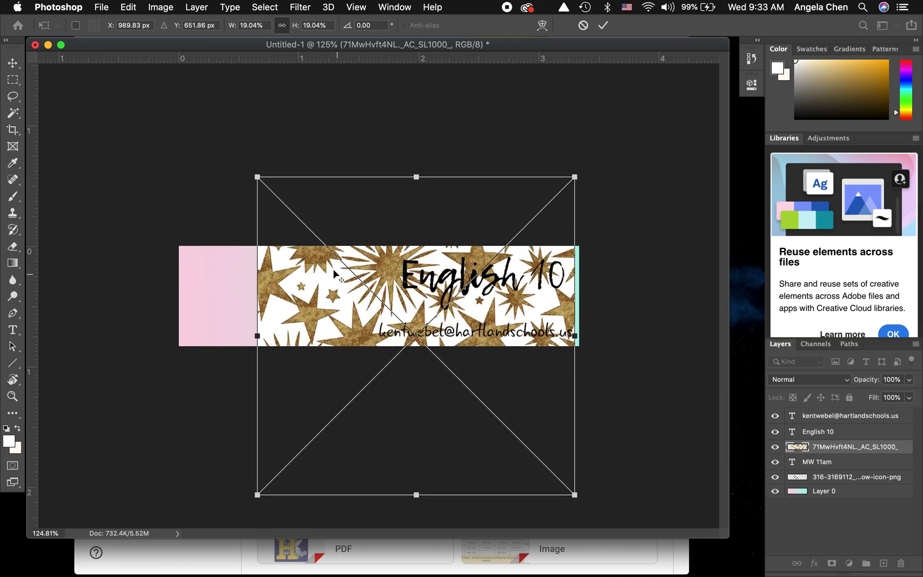
left_click_drag(257, 177, 138, 125)
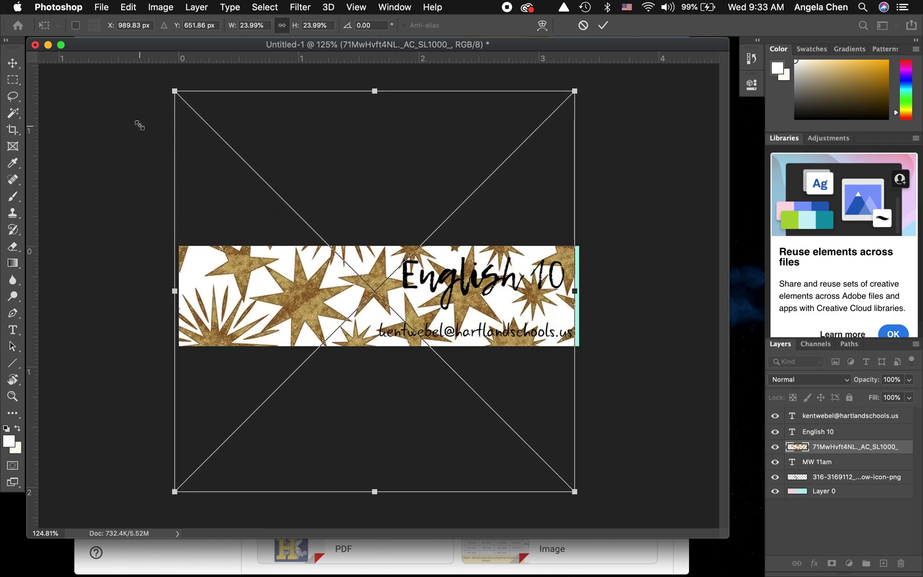
mouse_move(576, 493)
left_mouse_down()
mouse_move(585, 556)
mouse_move(548, 486)
mouse_move(561, 486)
mouse_move(571, 546)
mouse_move(569, 485)
left_mouse_up()
left_click_drag(524, 442, 528, 443)
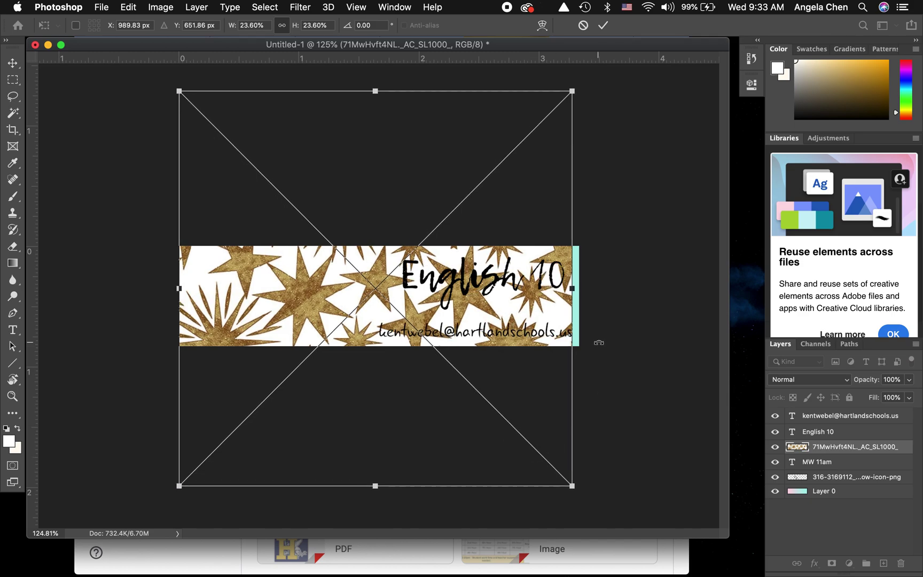
mouse_move(573, 288)
left_mouse_down()
mouse_move(605, 289)
mouse_move(580, 288)
left_mouse_up()
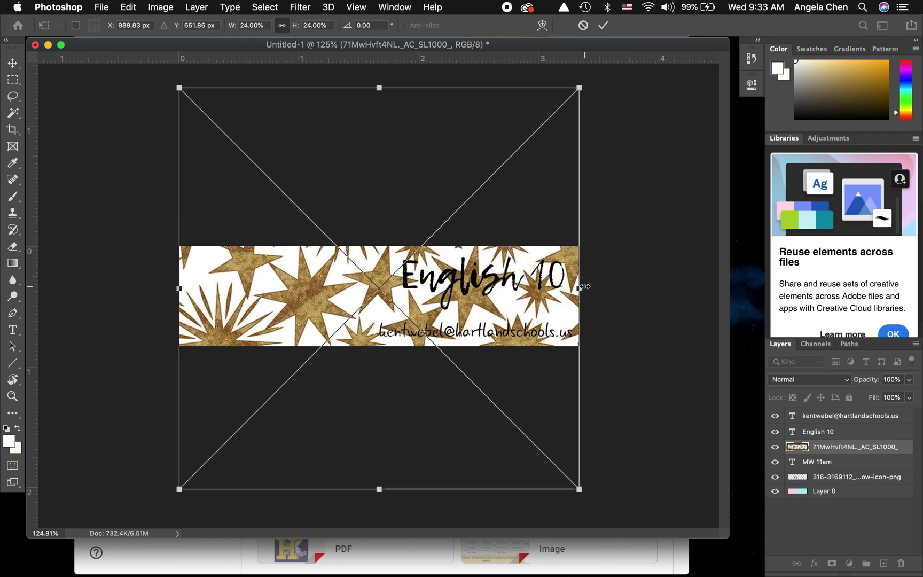
key("Return")
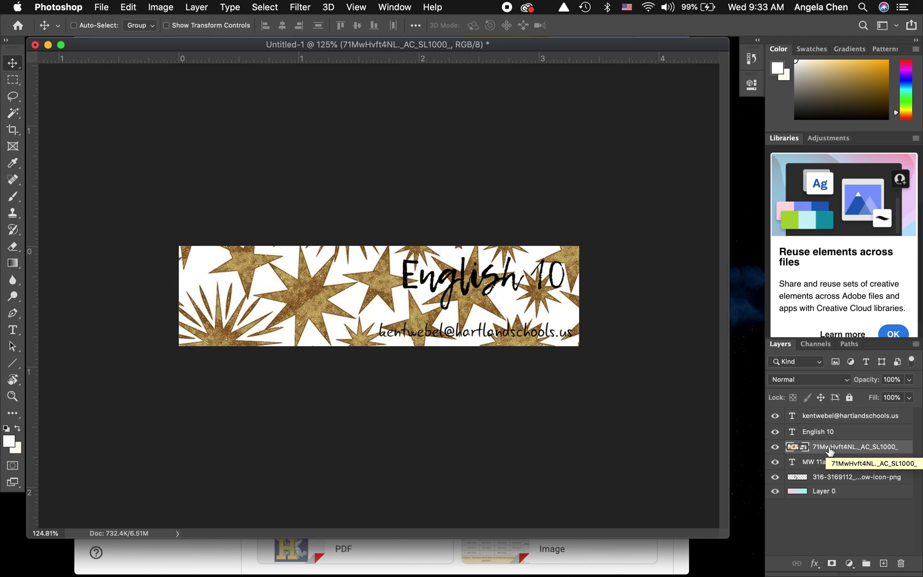
- Move the star pattern layer below the arrow layer and select the English 10 layer
left_click_drag(829, 451, 826, 491)
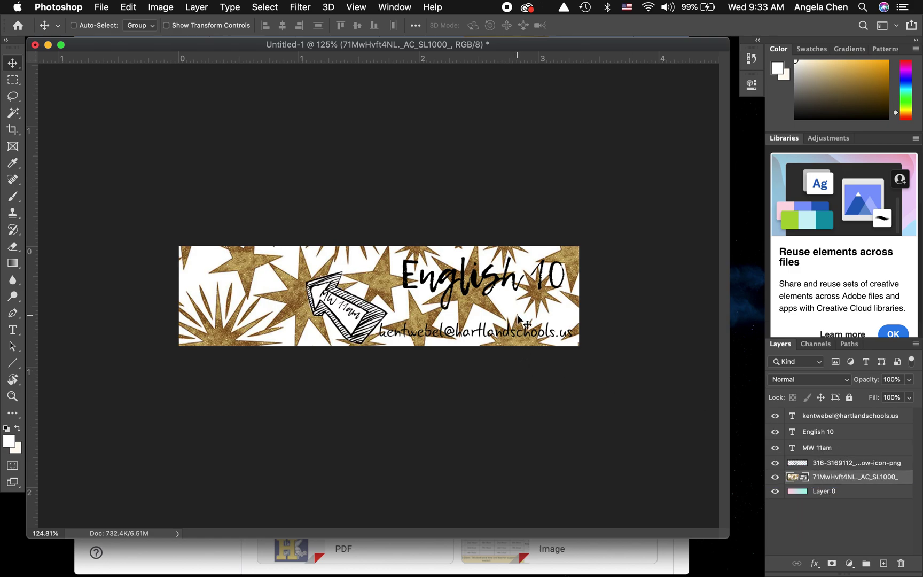
left_click(823, 435)
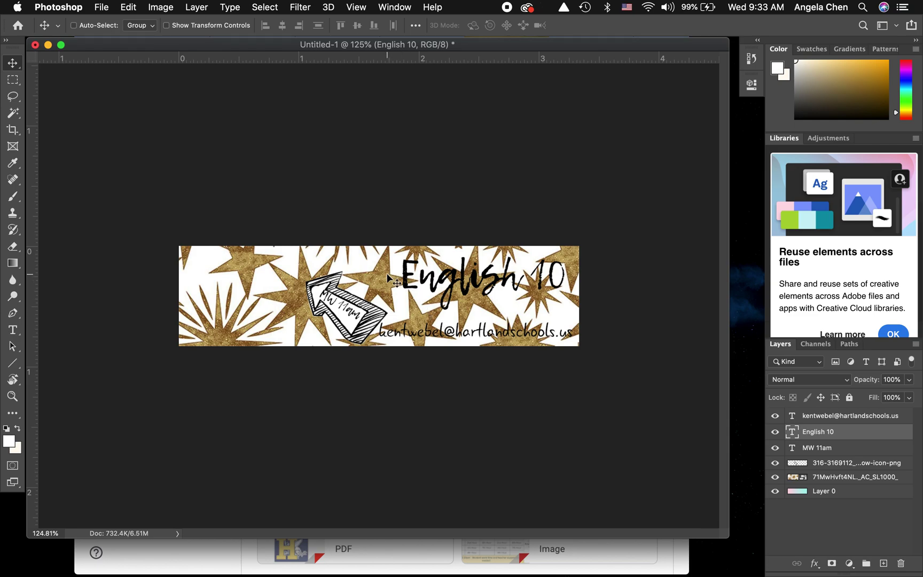
- Select the English 10 lettering with the Quick Selection Tool
left_click(14, 114)
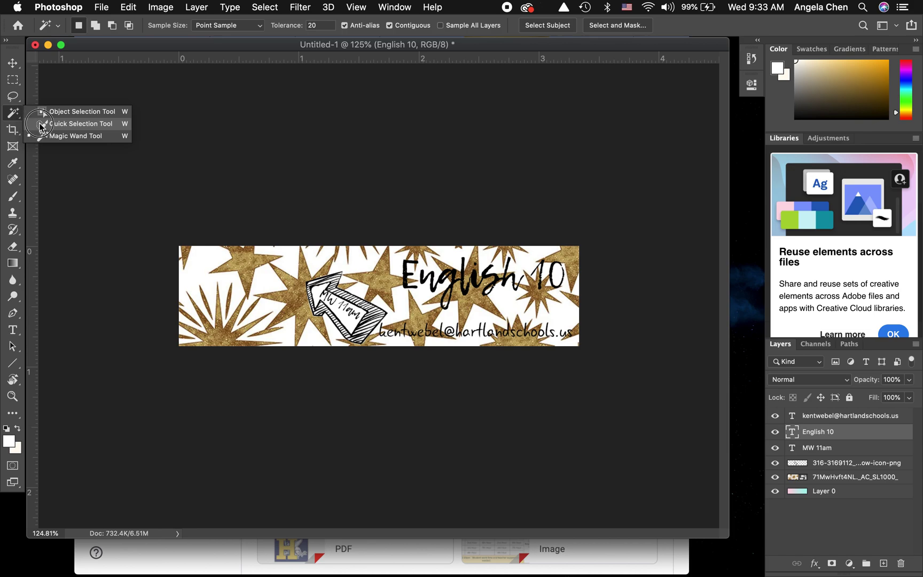
left_click(54, 124)
left_click(16, 118)
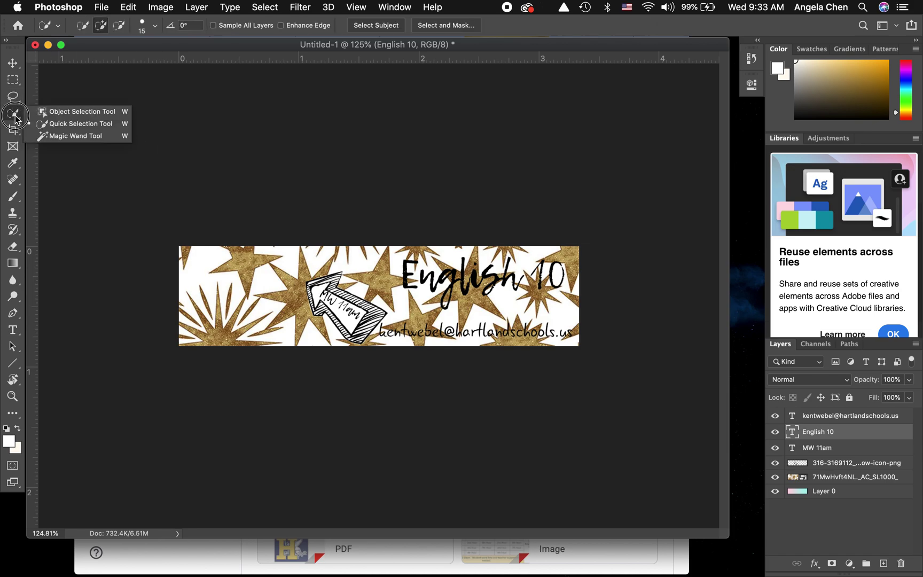
left_click(59, 125)
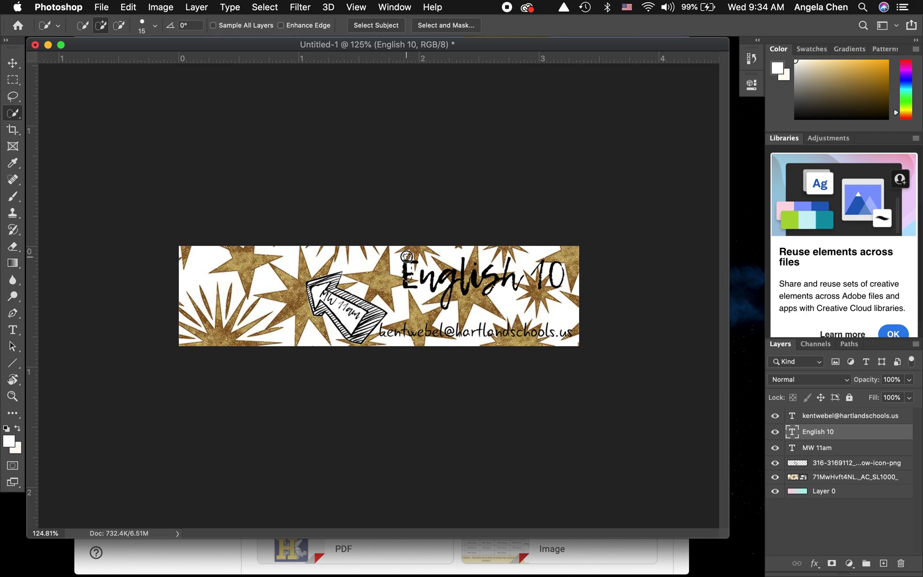
mouse_move(407, 271)
left_mouse_down()
mouse_move(442, 285)
mouse_move(504, 288)
mouse_move(483, 267)
left_mouse_up()
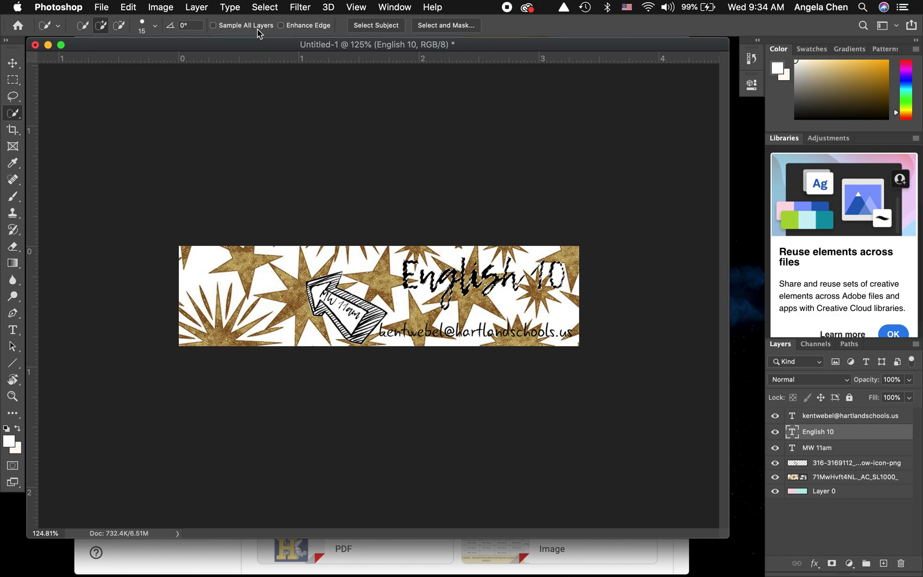
- Expand the English 10 selection by 5 pixels
left_click(267, 8)
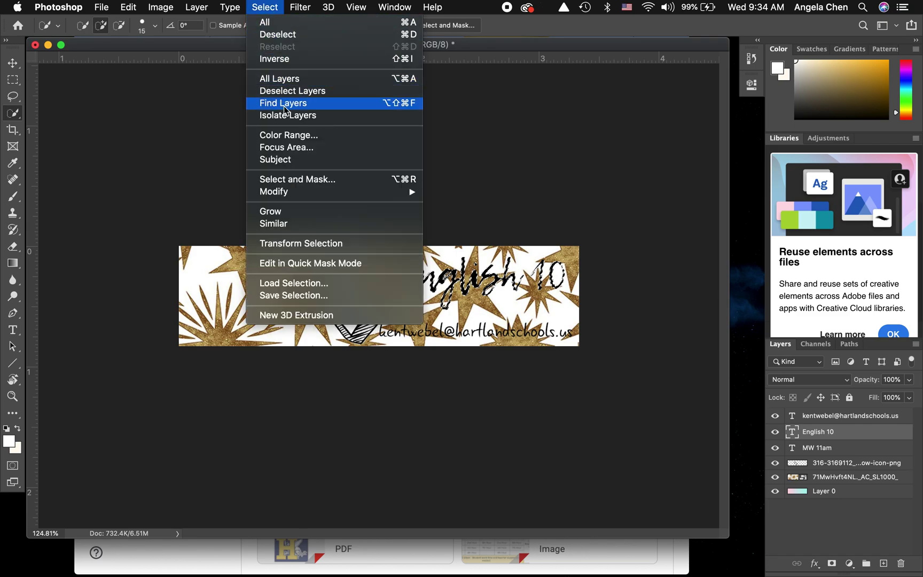
mouse_move(395, 193)
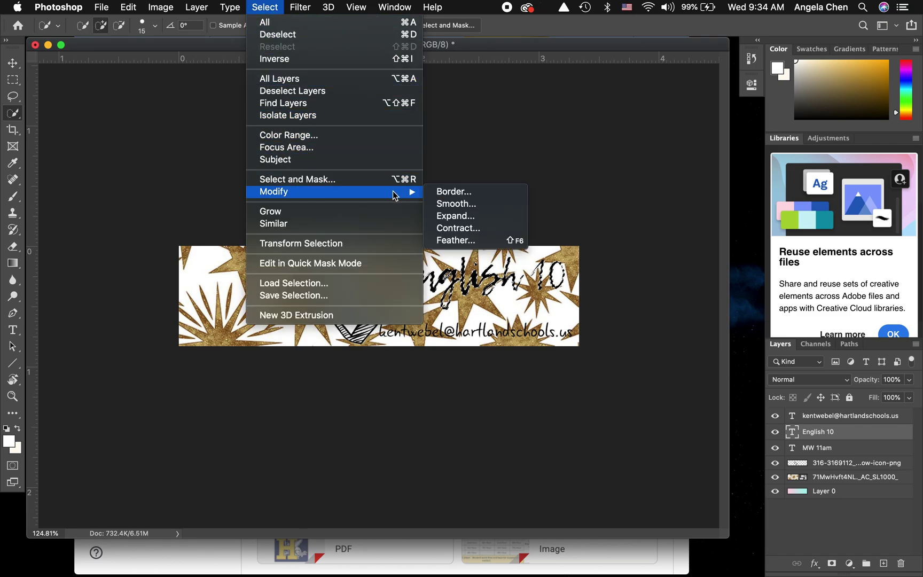
left_click(439, 219)
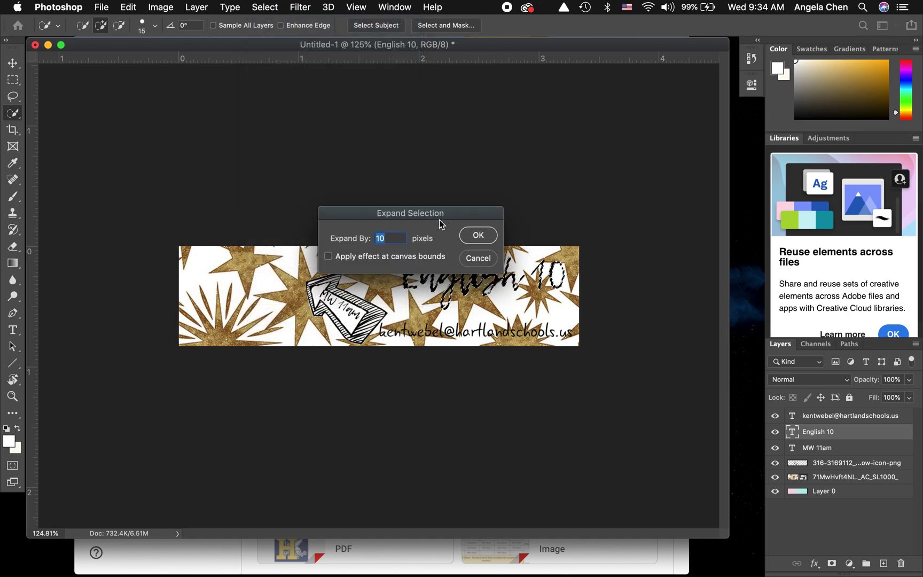
type("5")
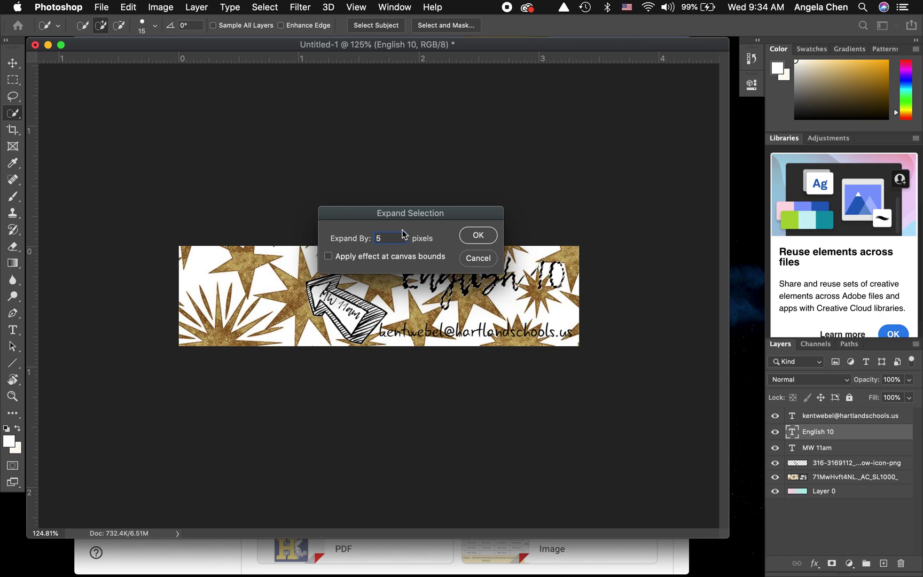
left_click(478, 236)
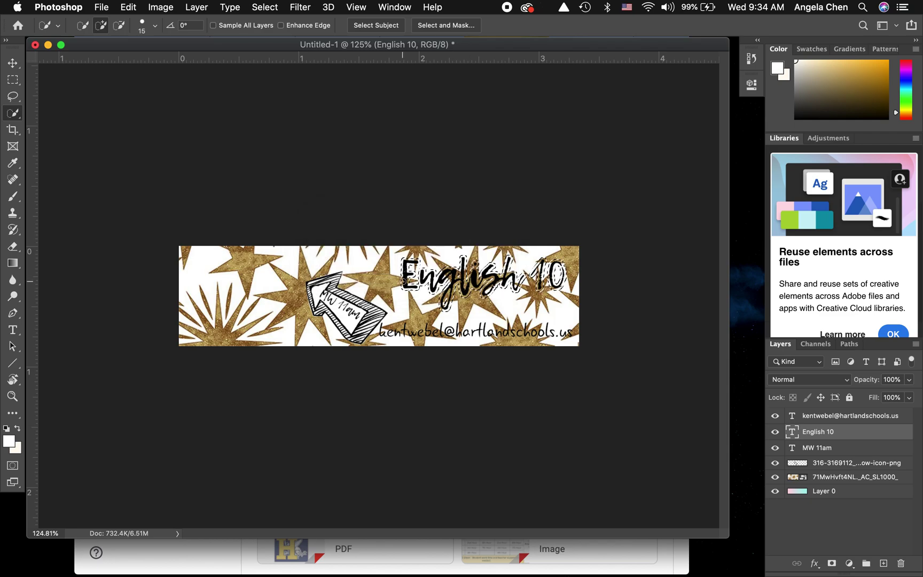
scroll(495, 319, "up", 3)
scroll(495, 320, "up", 1)
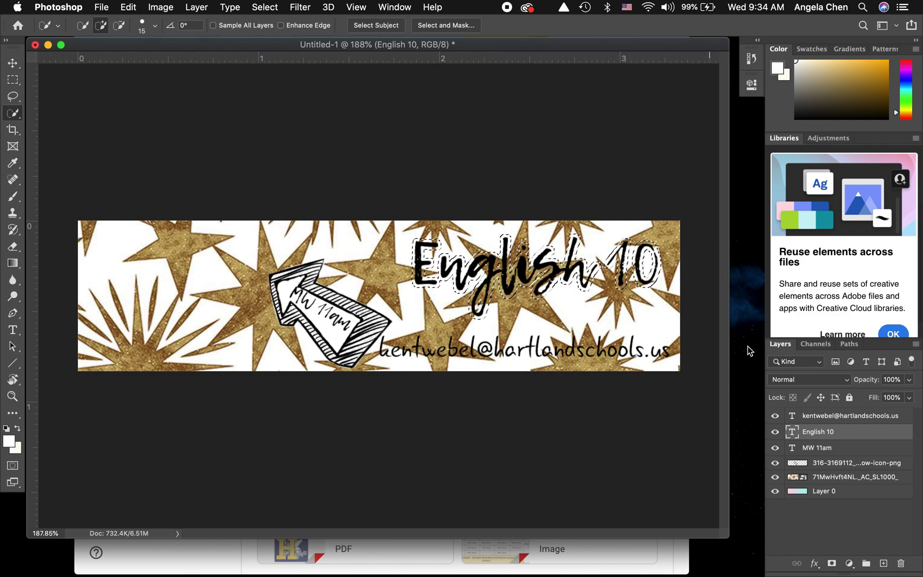
- Add Layer 1 below the text layers, fill the English 10 selection white, and deselect
left_click(885, 565)
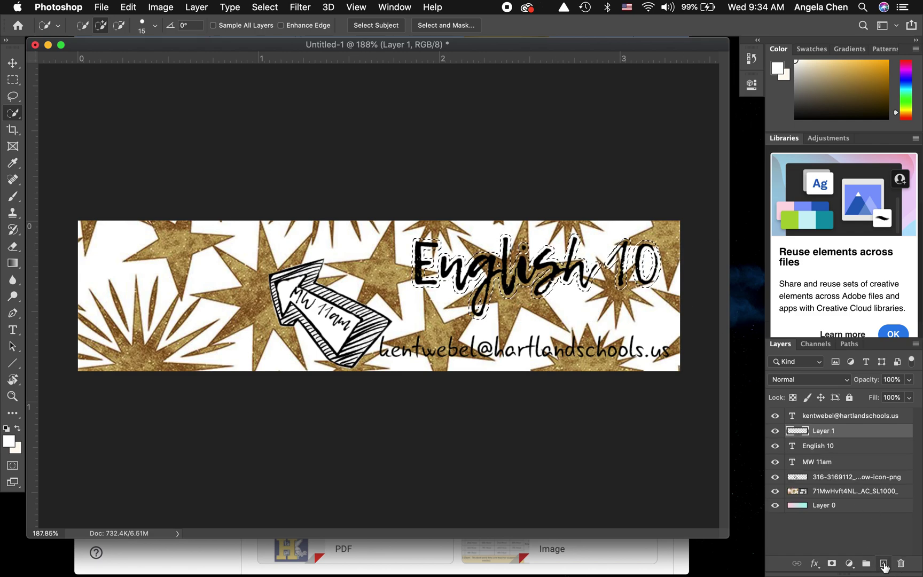
left_click_drag(843, 434, 843, 468)
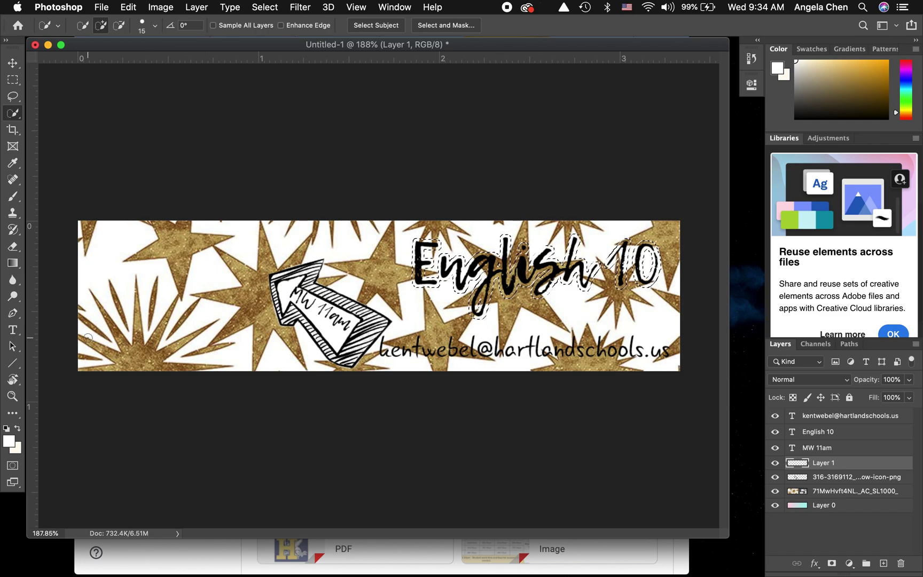
left_click(13, 264)
left_click_drag(14, 268, 48, 273)
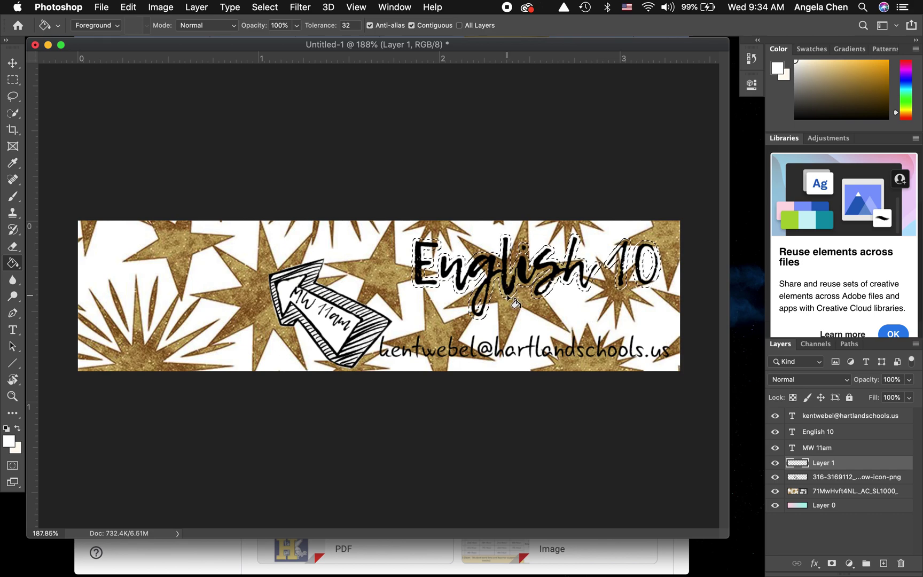
left_click(507, 298)
left_click(509, 297)
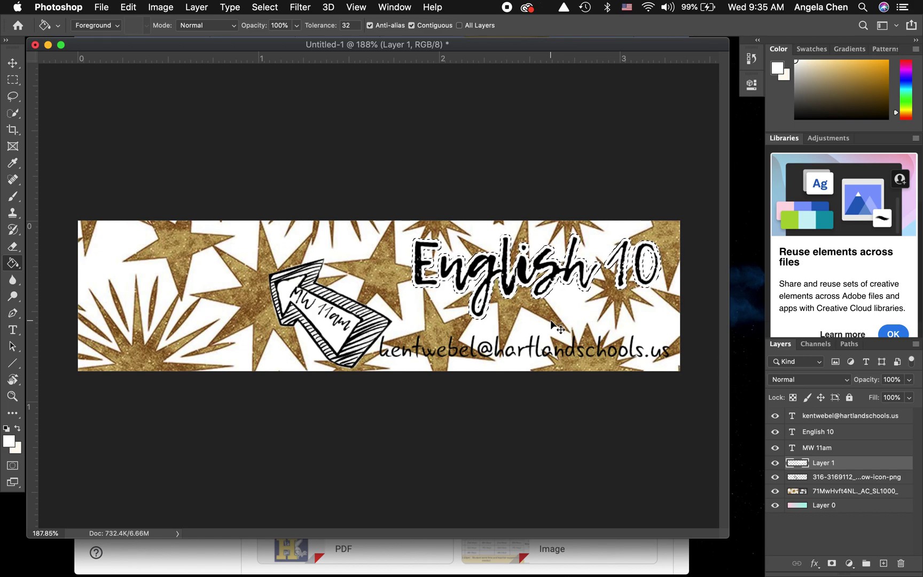
key("super+d")
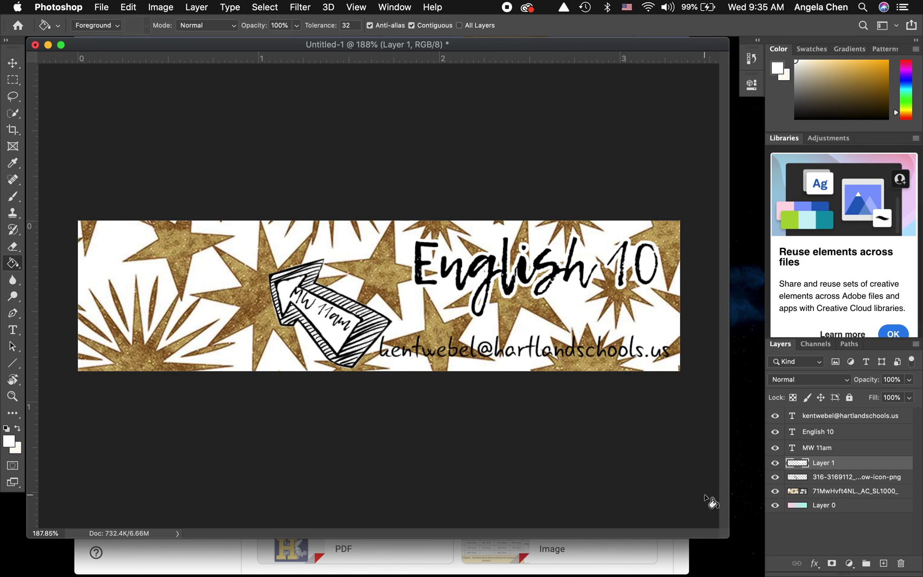
left_click(816, 419)
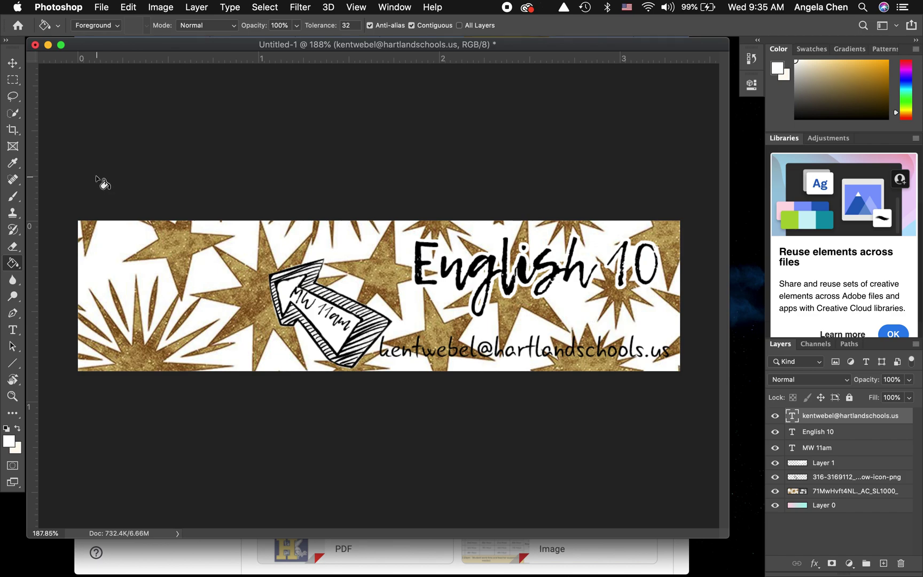
- Quick-select the email address text and expand the selection by 5 pixels
left_click(13, 113)
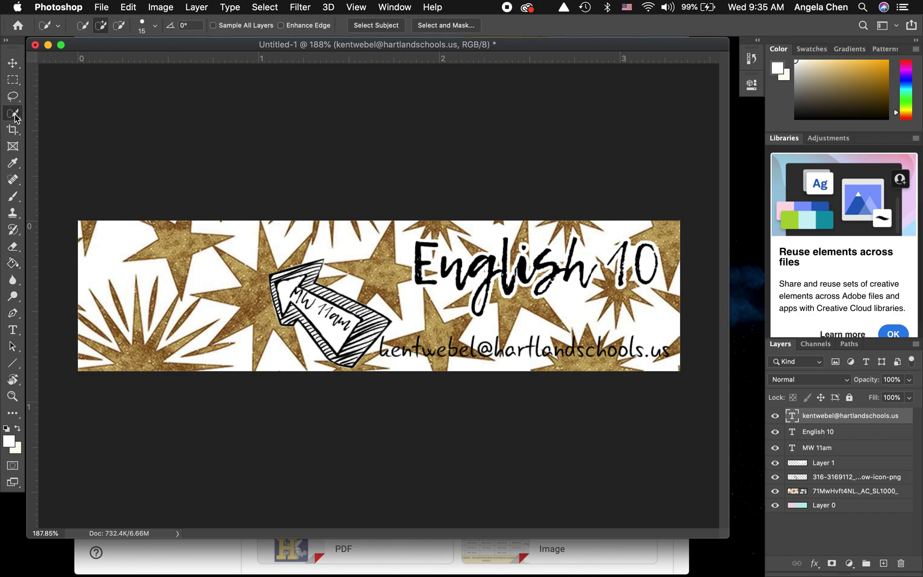
mouse_move(376, 341)
left_mouse_down()
mouse_move(468, 343)
mouse_move(612, 367)
left_mouse_up()
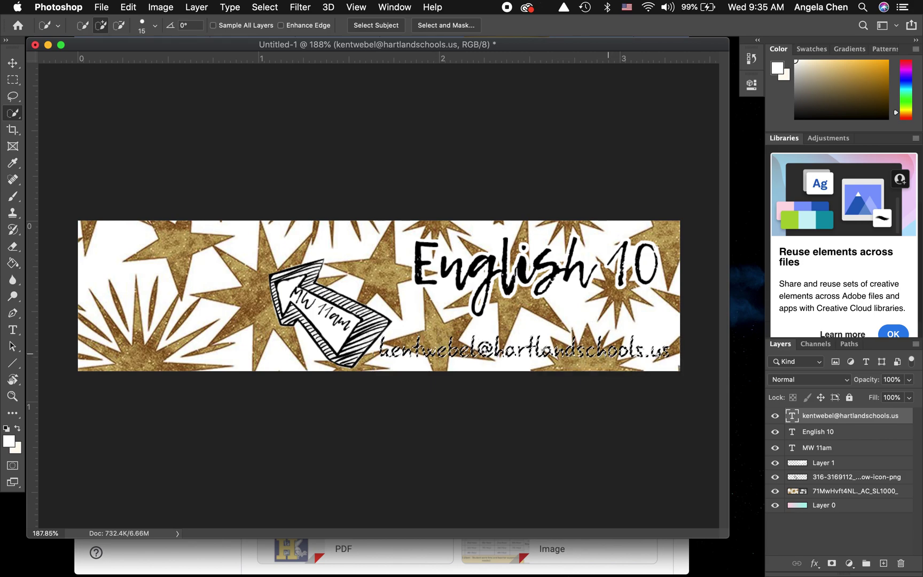
left_click(272, 12)
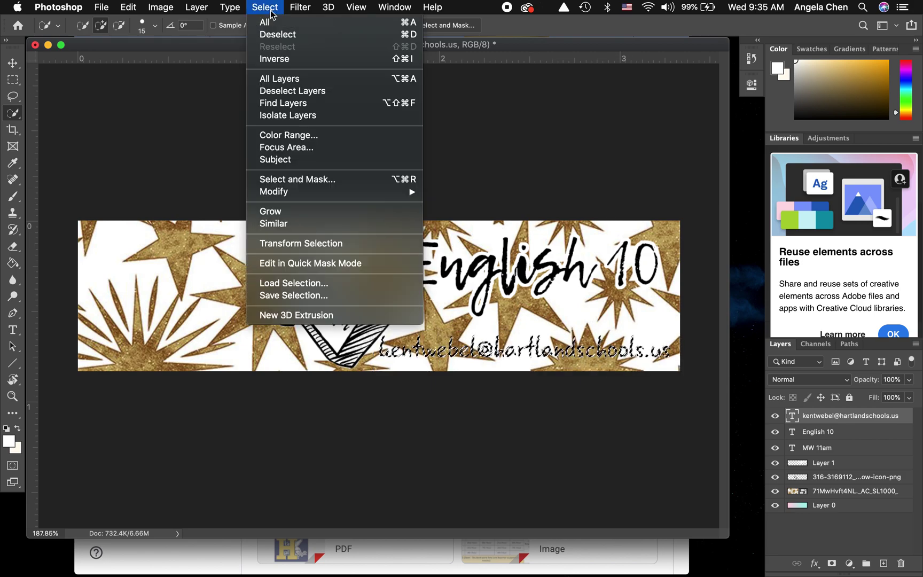
mouse_move(389, 198)
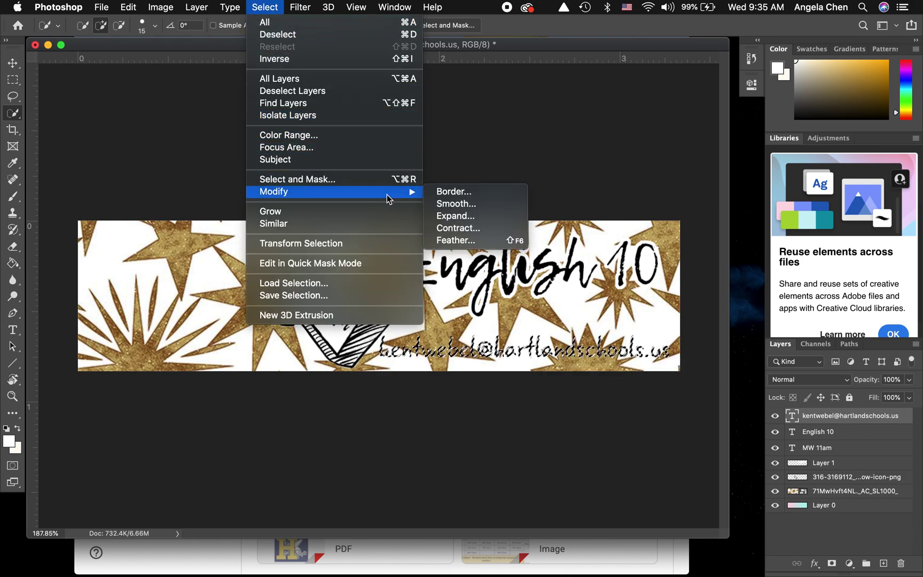
left_click(440, 215)
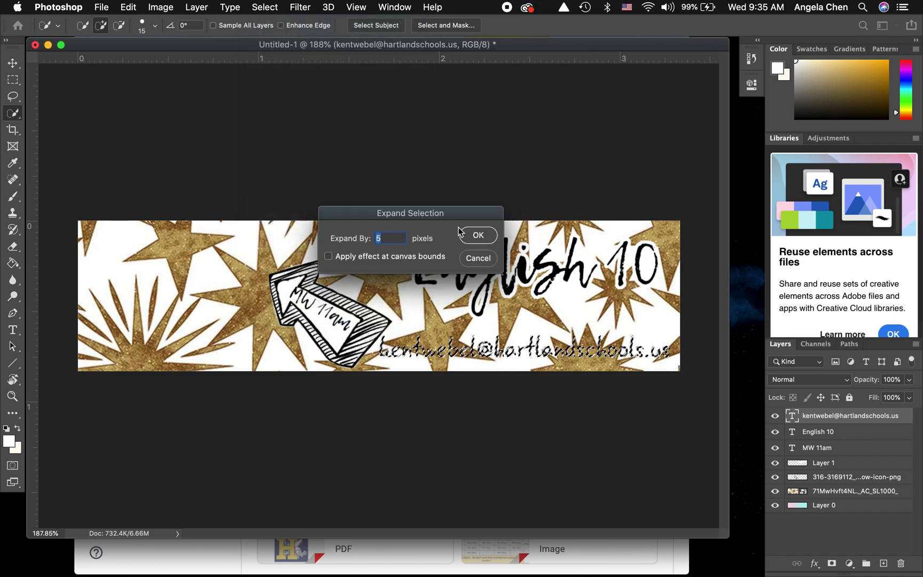
left_click(473, 238)
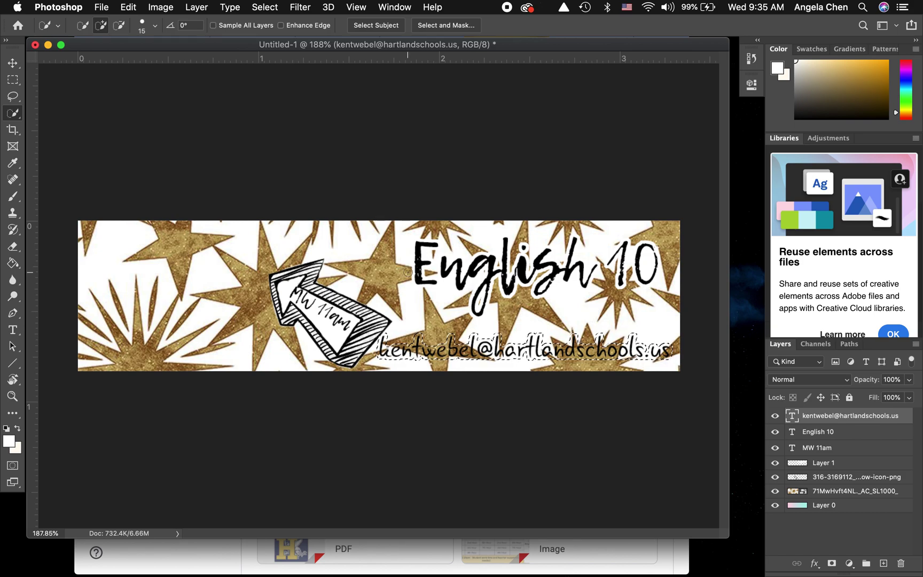
- Fill the expanded email selection with white on Layer 1 using the Paint Bucket
left_click(13, 263)
left_click(14, 265)
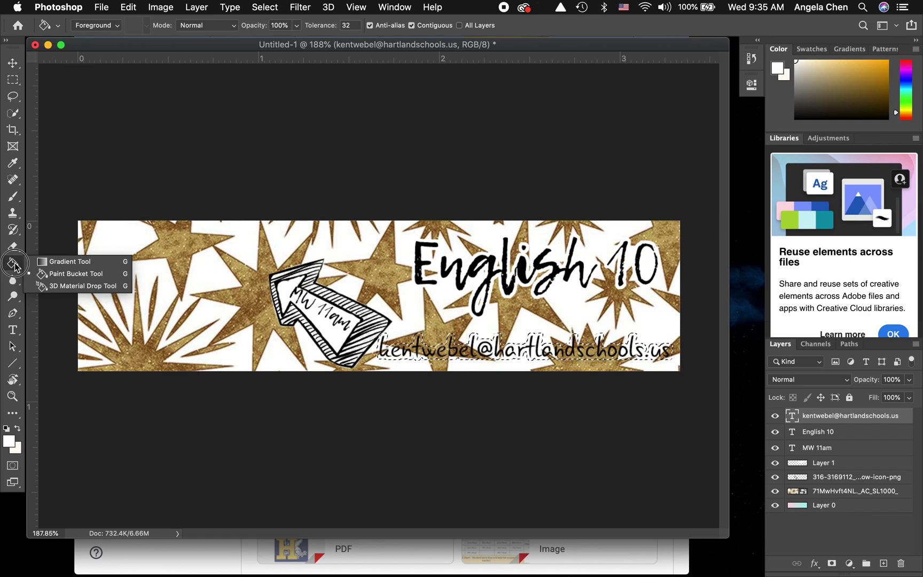
left_click(14, 264)
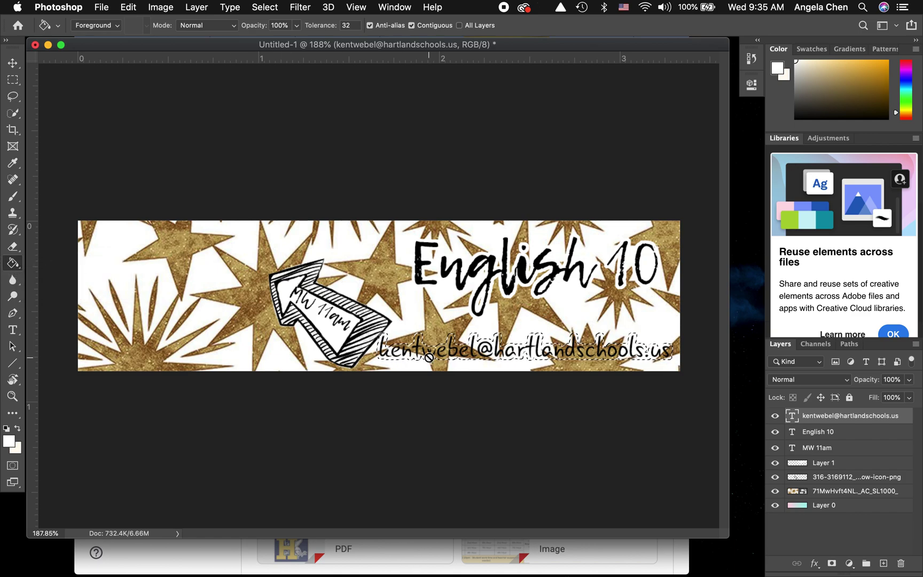
left_click(833, 462)
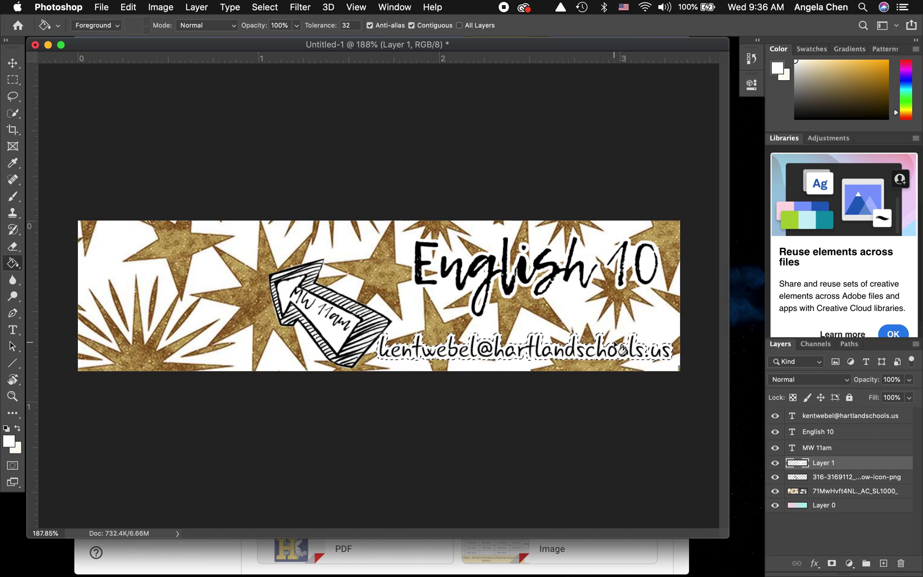
left_click(621, 348)
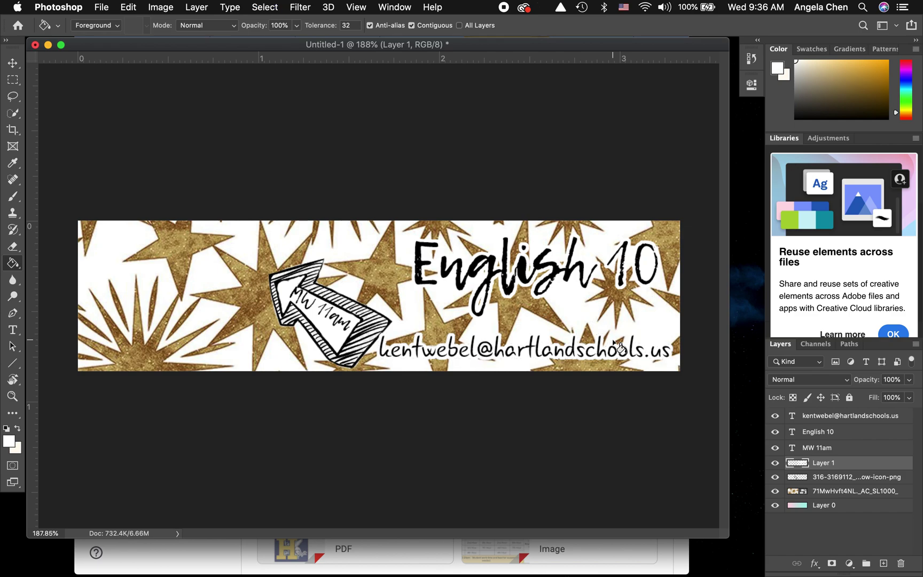